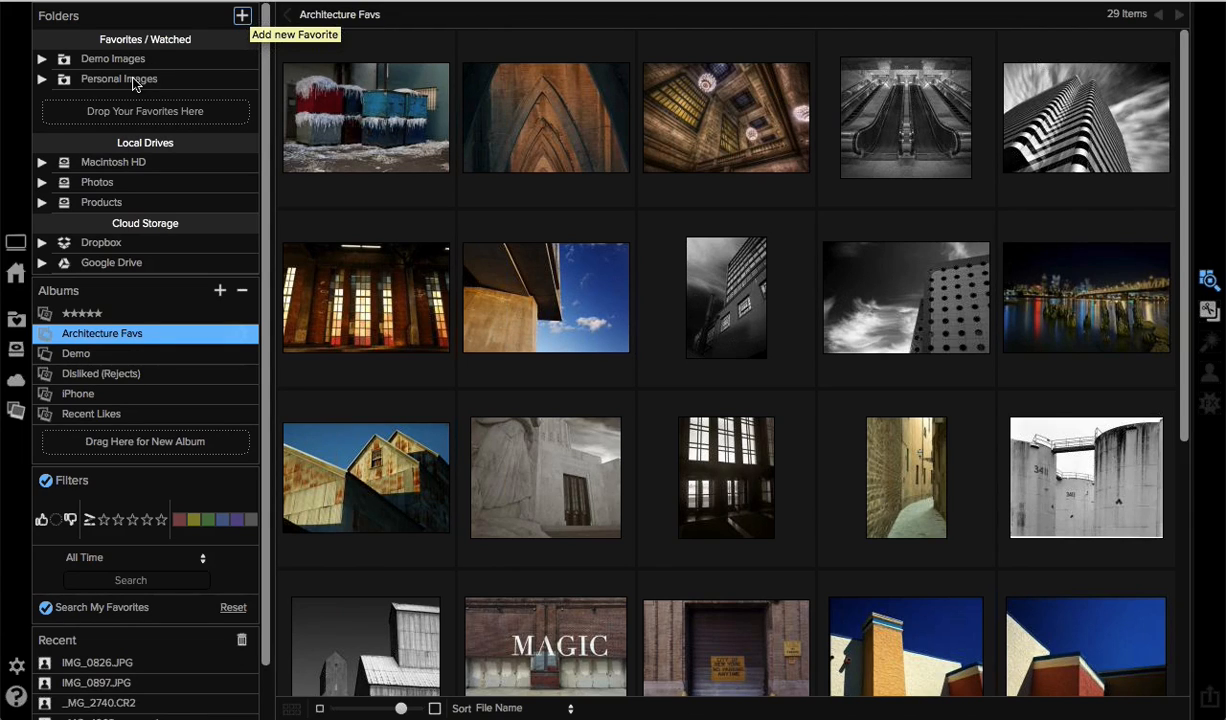
Expand Personal Images, Landscapes and United States in the folder tree and open the Oregon folder, briefly hiding the folder list
{"action": "left_click", "coordinate": [42, 78]}
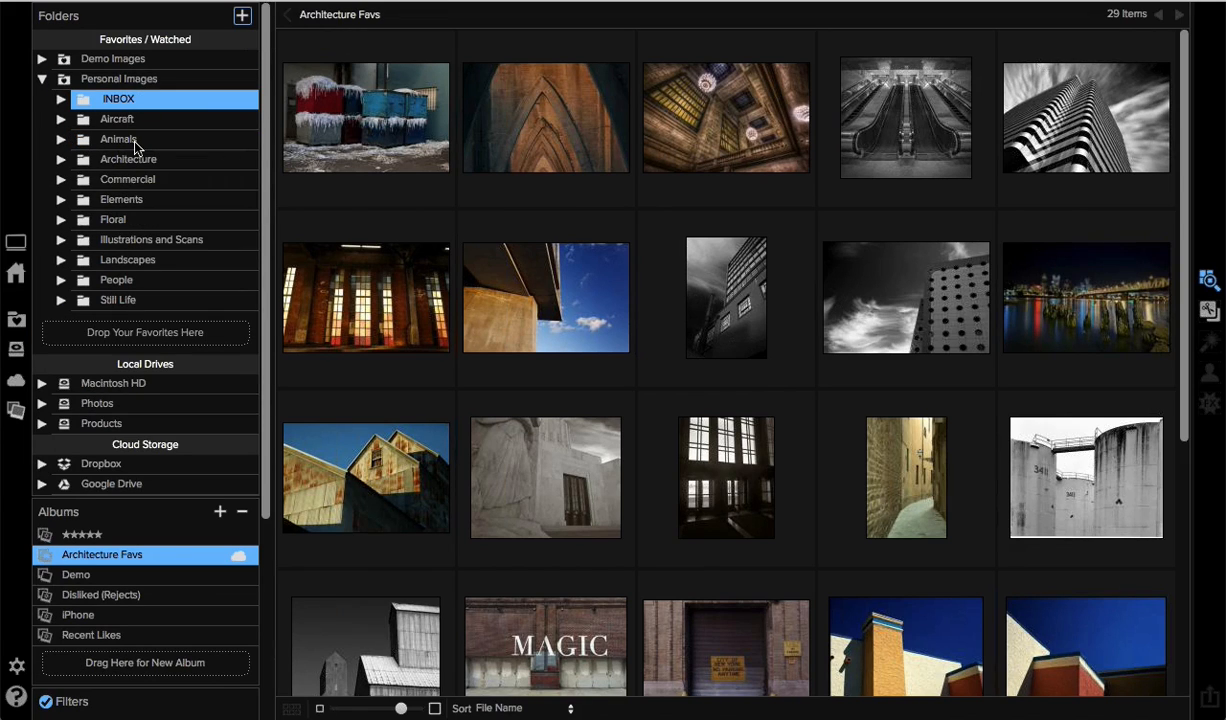
{"action": "left_click", "coordinate": [62, 260]}
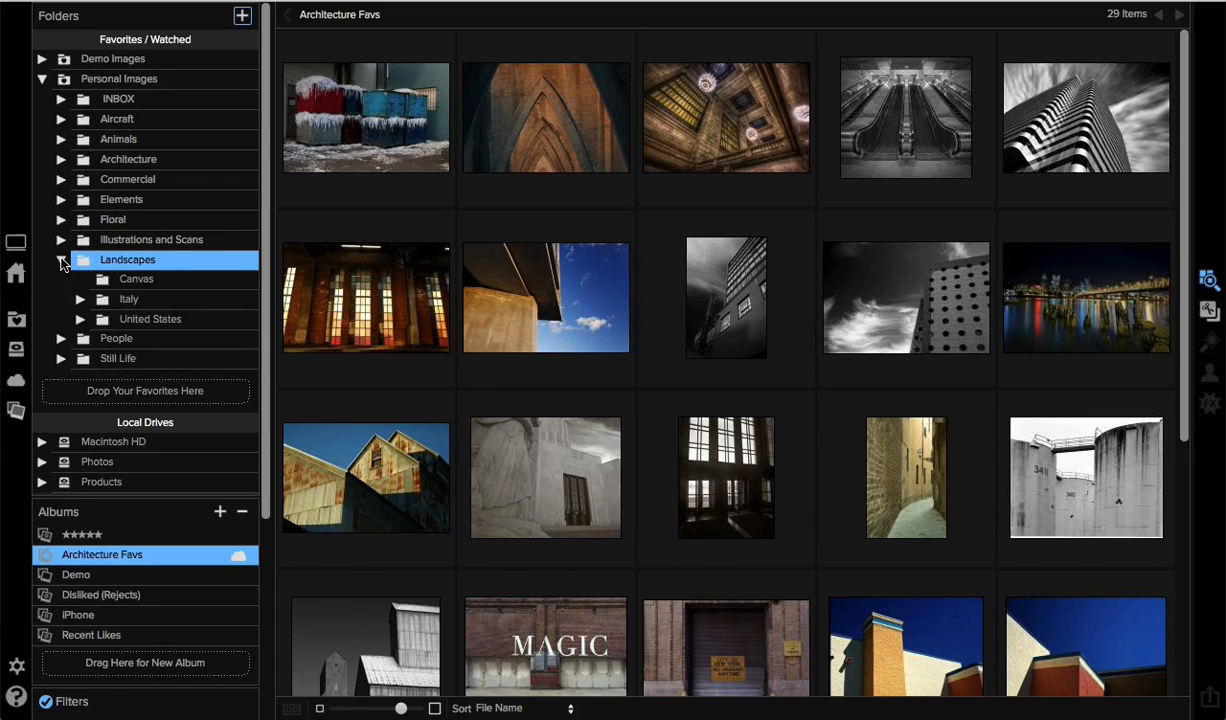
{"action": "left_click", "coordinate": [80, 320]}
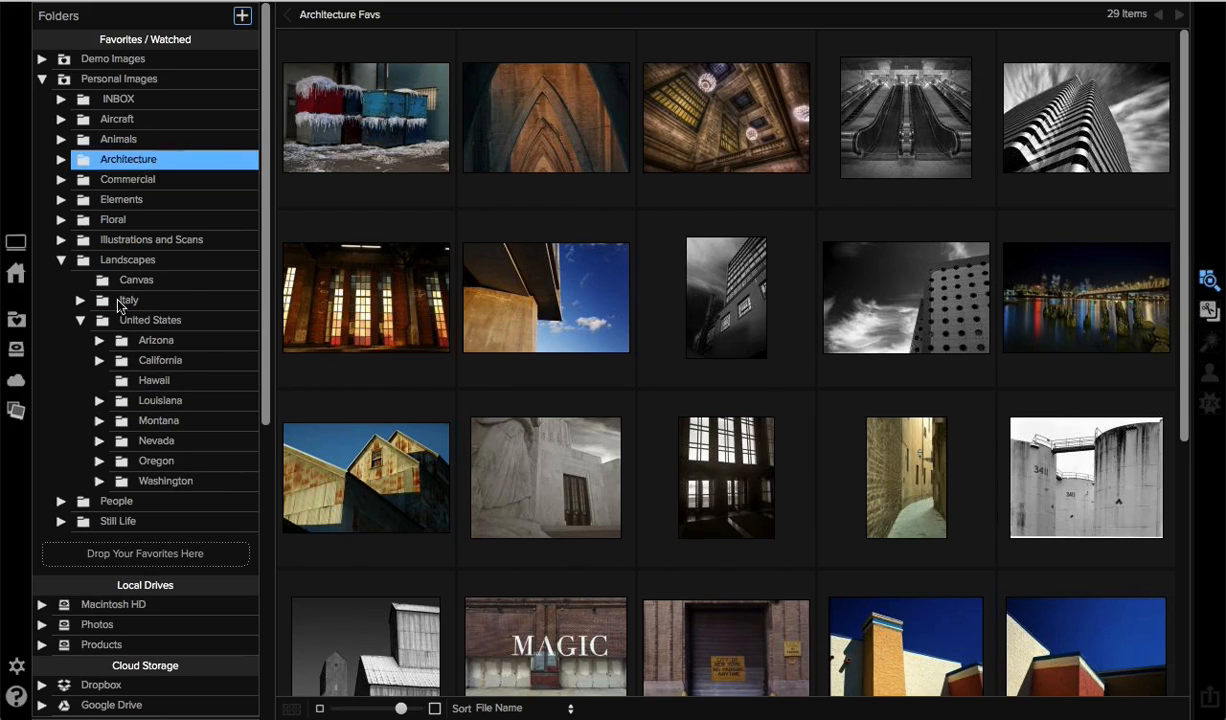
{"action": "left_click", "coordinate": [155, 461]}
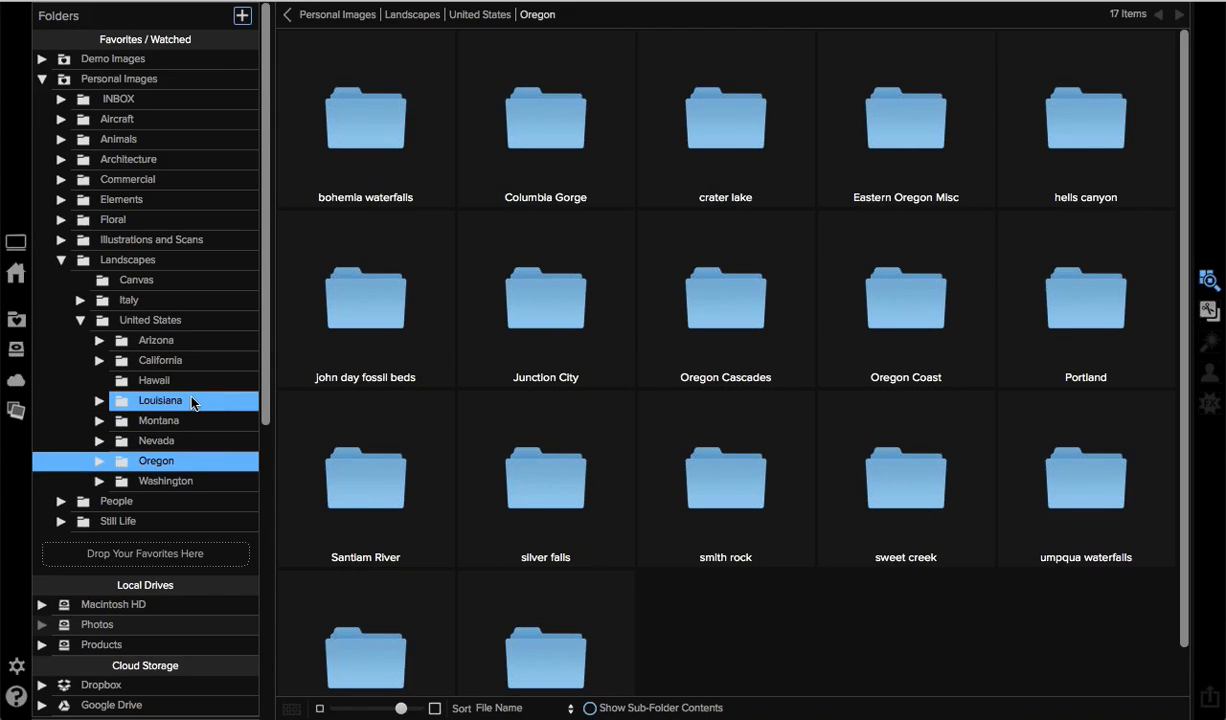
{"action": "key", "text": "Tab"}
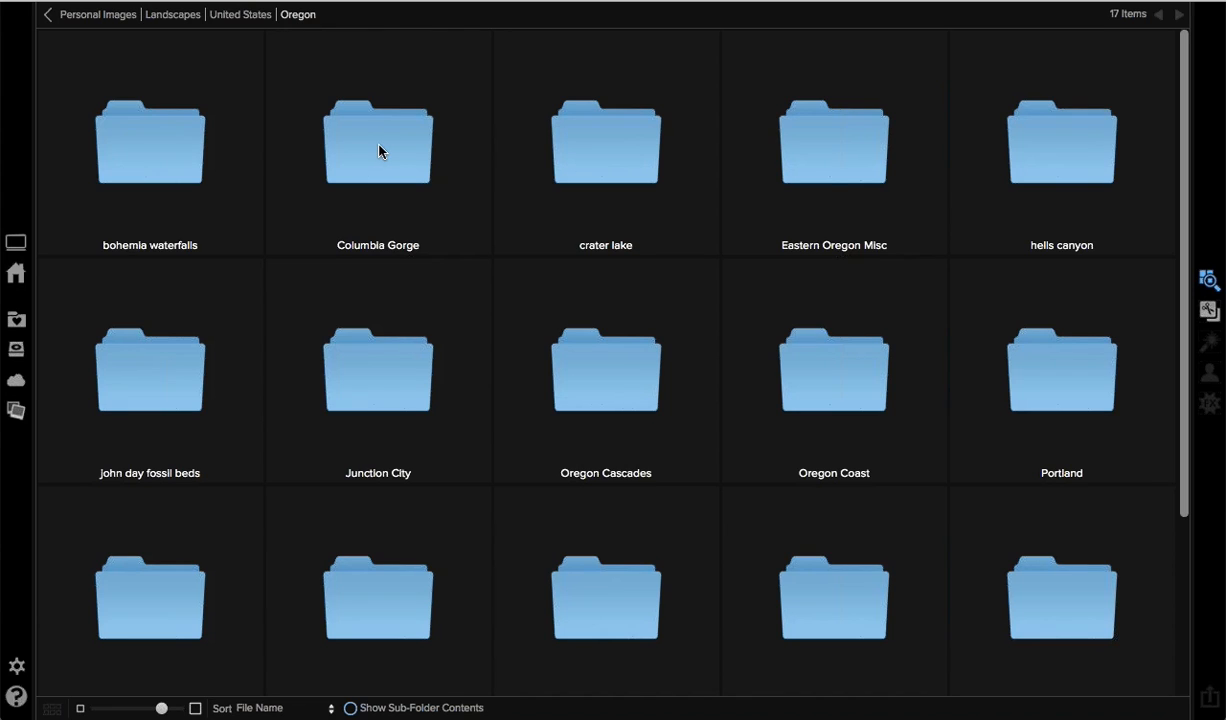
{"action": "key", "text": "Tab"}
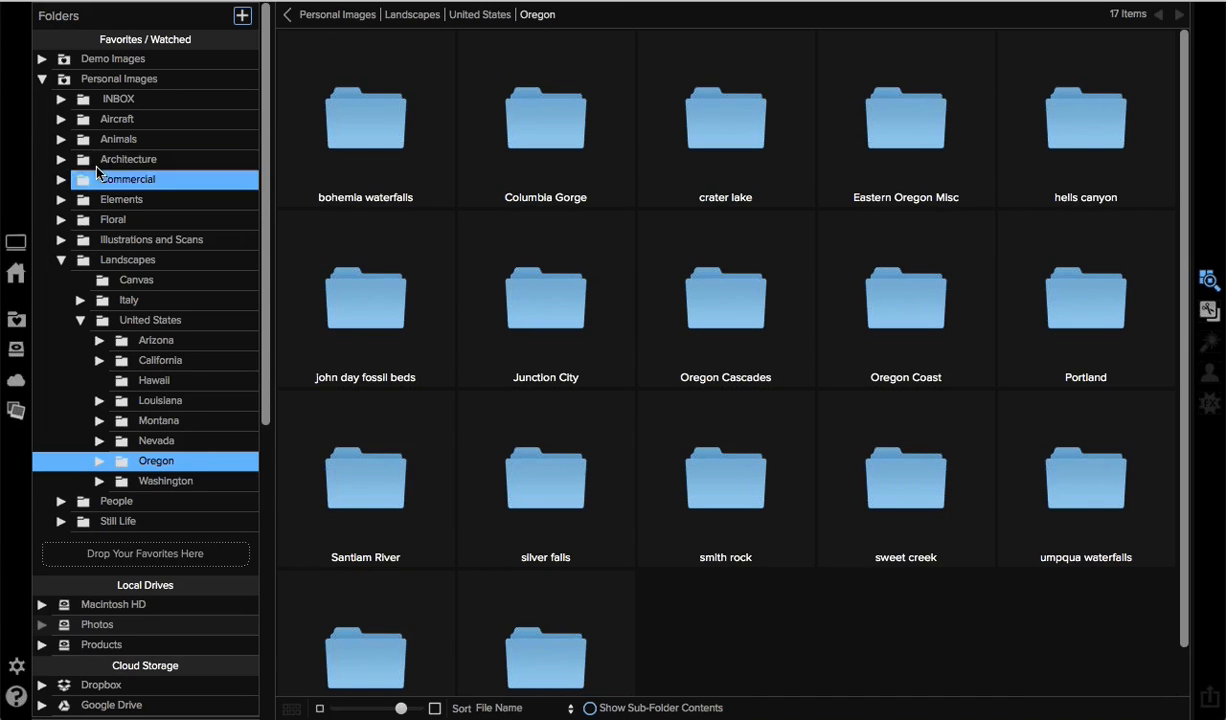
Open the Everyday folder inside INBOX and look through its photos
{"action": "left_click", "coordinate": [118, 99]}
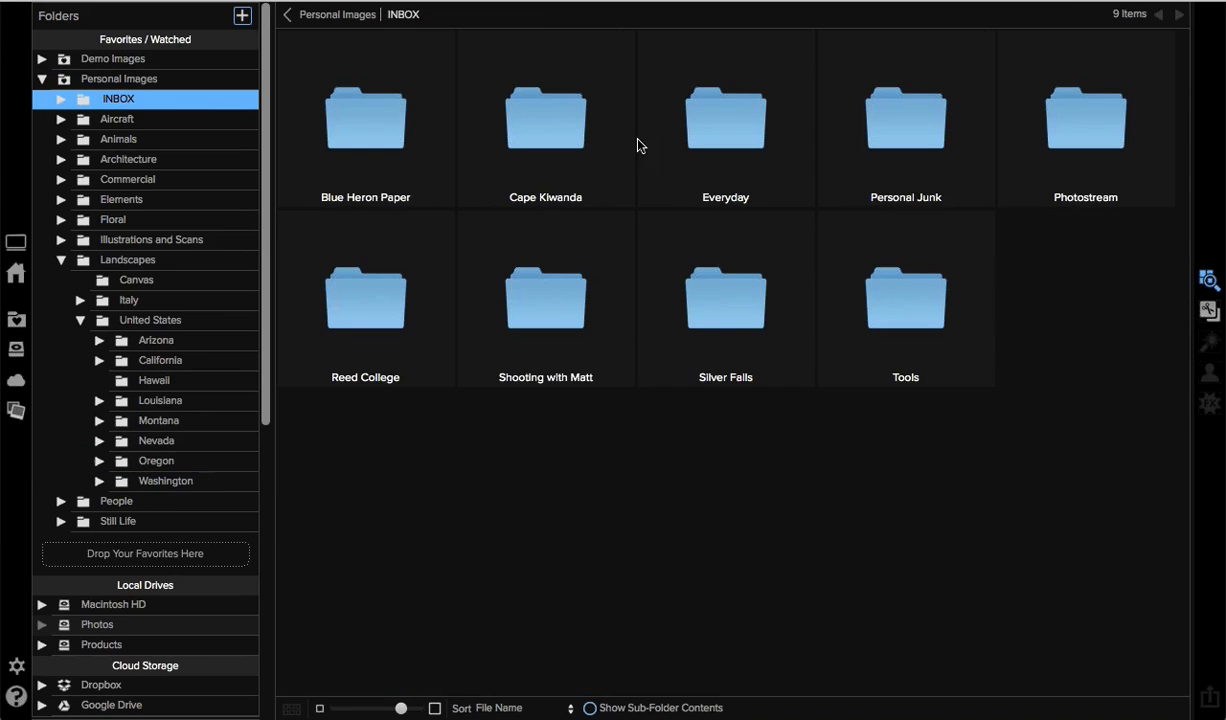
{"action": "double_click", "coordinate": [733, 119]}
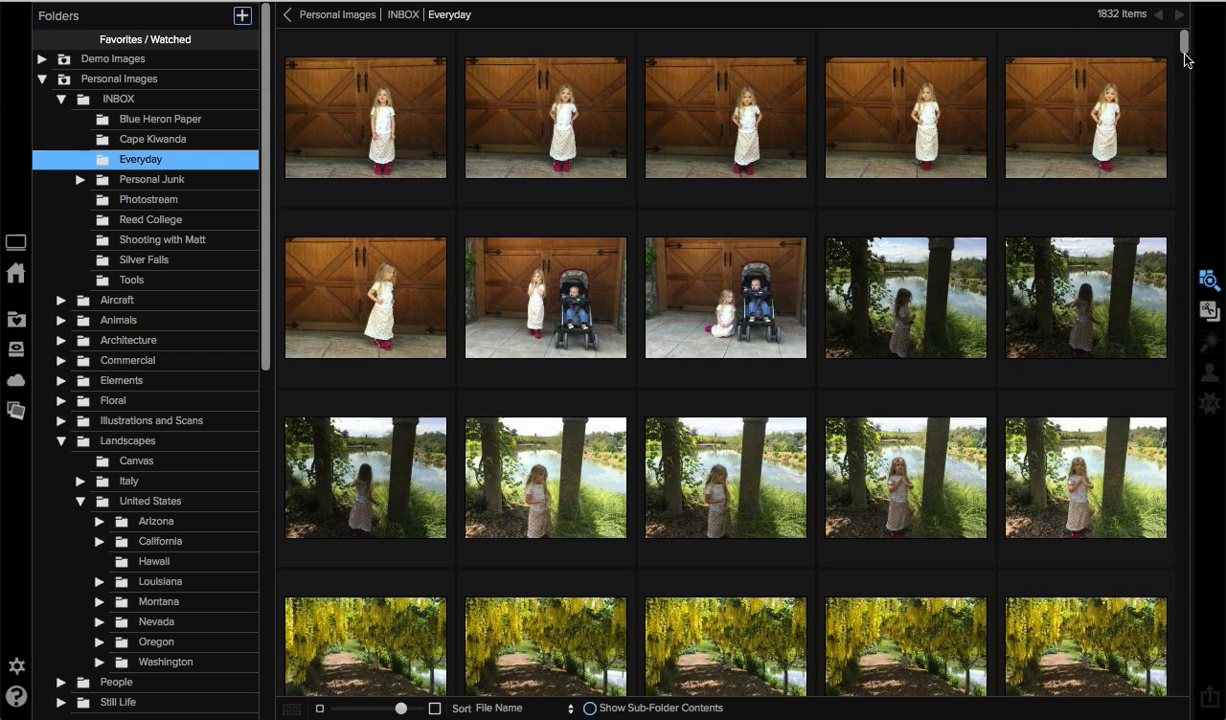
{"action": "left_click_drag", "start_coordinate": [1183, 47], "coordinate": [868, 28]}
Open the Silver Falls folder in INBOX and look through its photos
{"action": "left_click", "coordinate": [146, 260]}
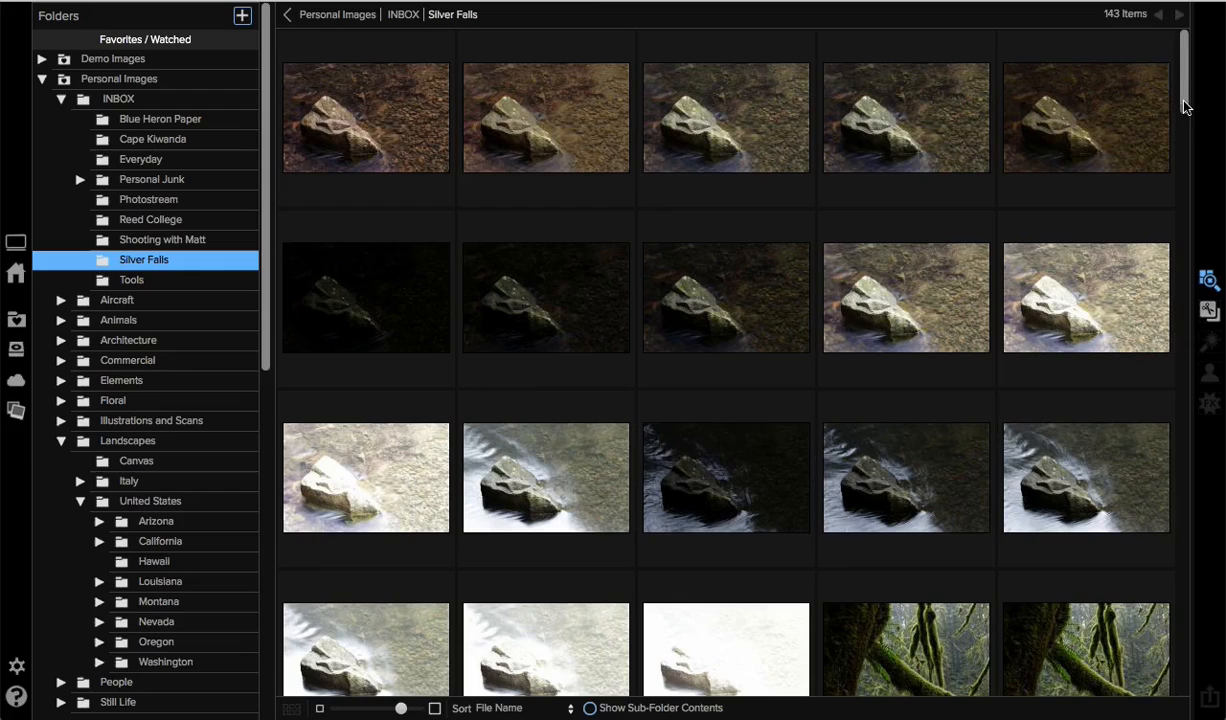
{"action": "scroll", "coordinate": [1185, 253], "scroll_direction": "down", "scroll_amount": 4}
{"action": "scroll", "coordinate": [1185, 253], "scroll_direction": "down", "scroll_amount": 20}
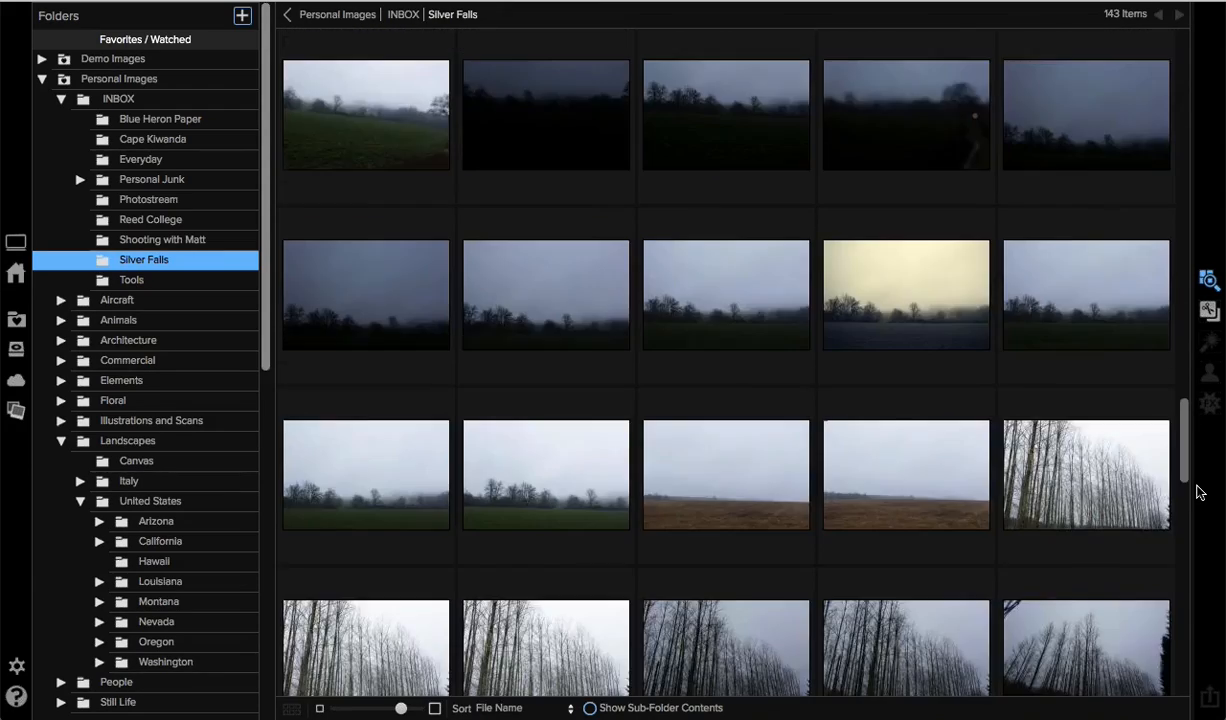
{"action": "left_click_drag", "start_coordinate": [1197, 487], "coordinate": [1150, 70]}
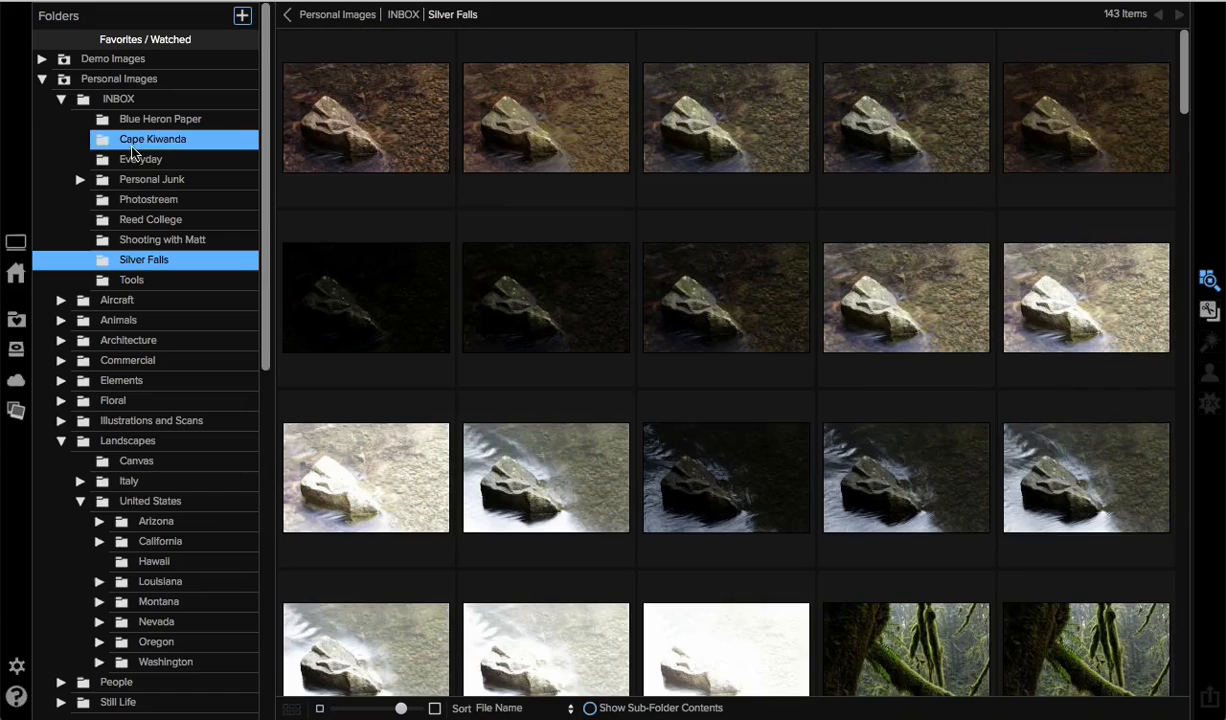
Collapse the INBOX folder and open the Oregon Coast folder inside Oregon
{"action": "left_click", "coordinate": [61, 101]}
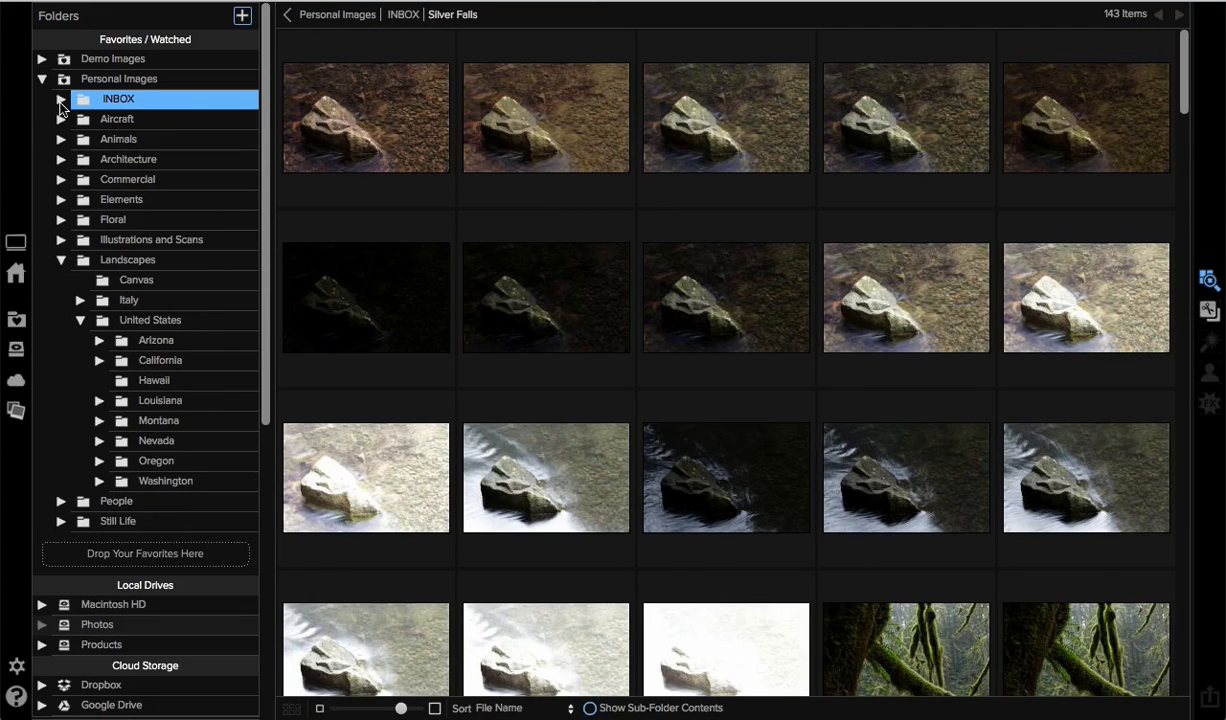
{"action": "left_click", "coordinate": [128, 466]}
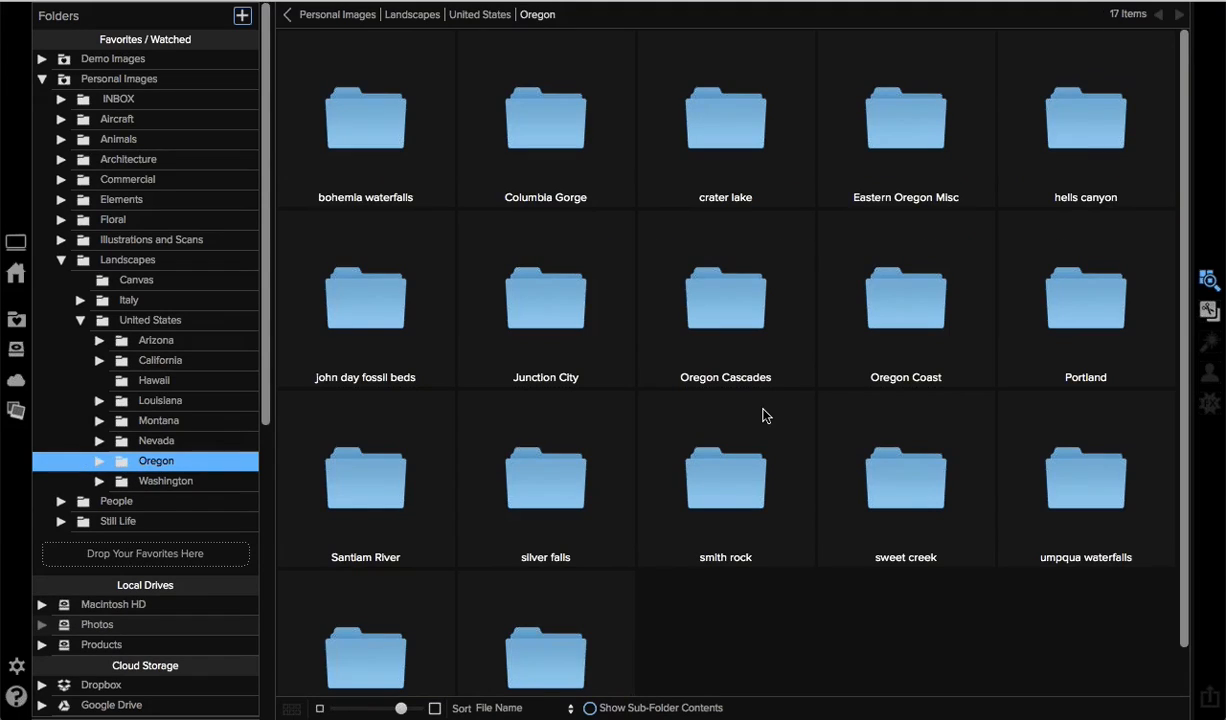
{"action": "double_click", "coordinate": [912, 322]}
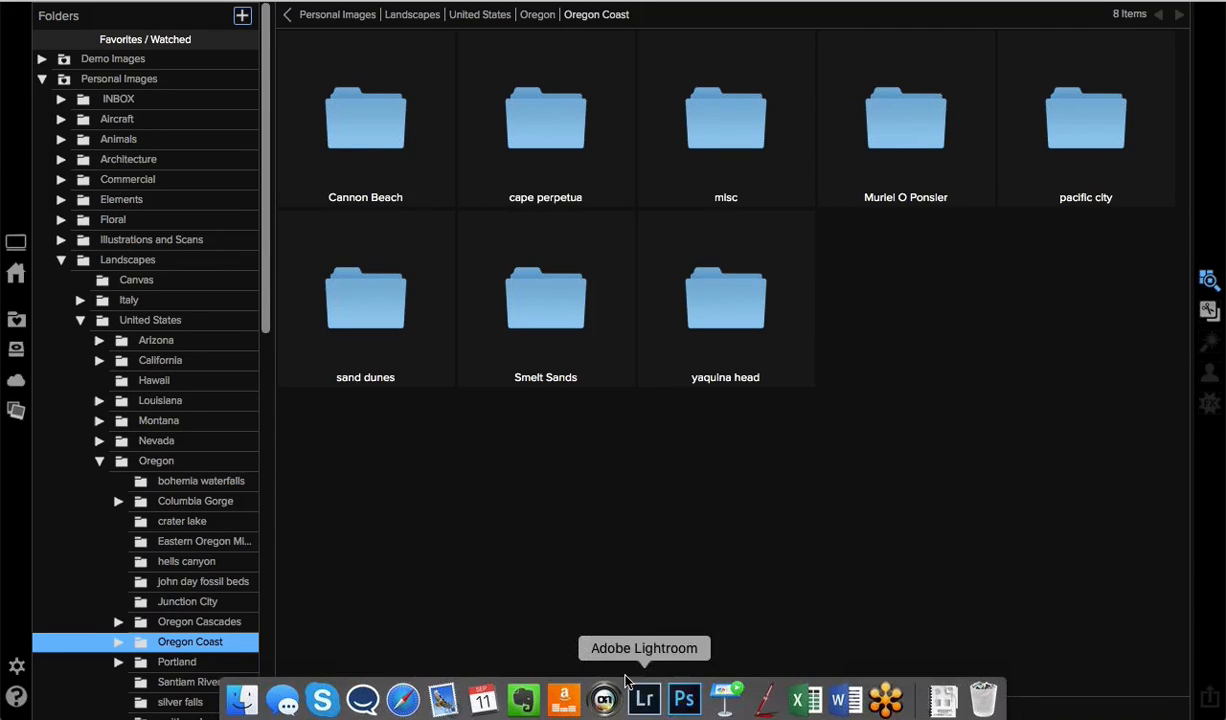
Show the sub-folder contents of Oregon Coast and look through all the photos in one combined view
{"action": "left_click", "coordinate": [590, 708]}
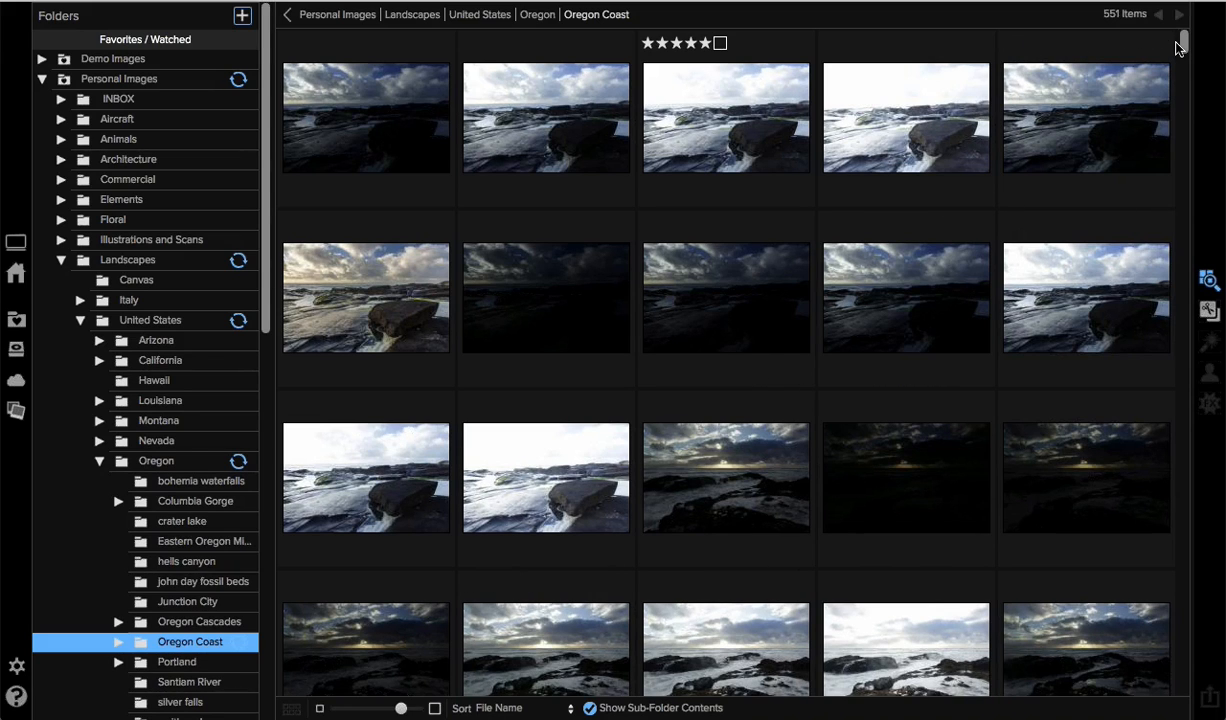
{"action": "scroll", "coordinate": [1181, 95], "scroll_direction": "down", "scroll_amount": 1}
{"action": "scroll", "coordinate": [1181, 150], "scroll_direction": "down", "scroll_amount": 10}
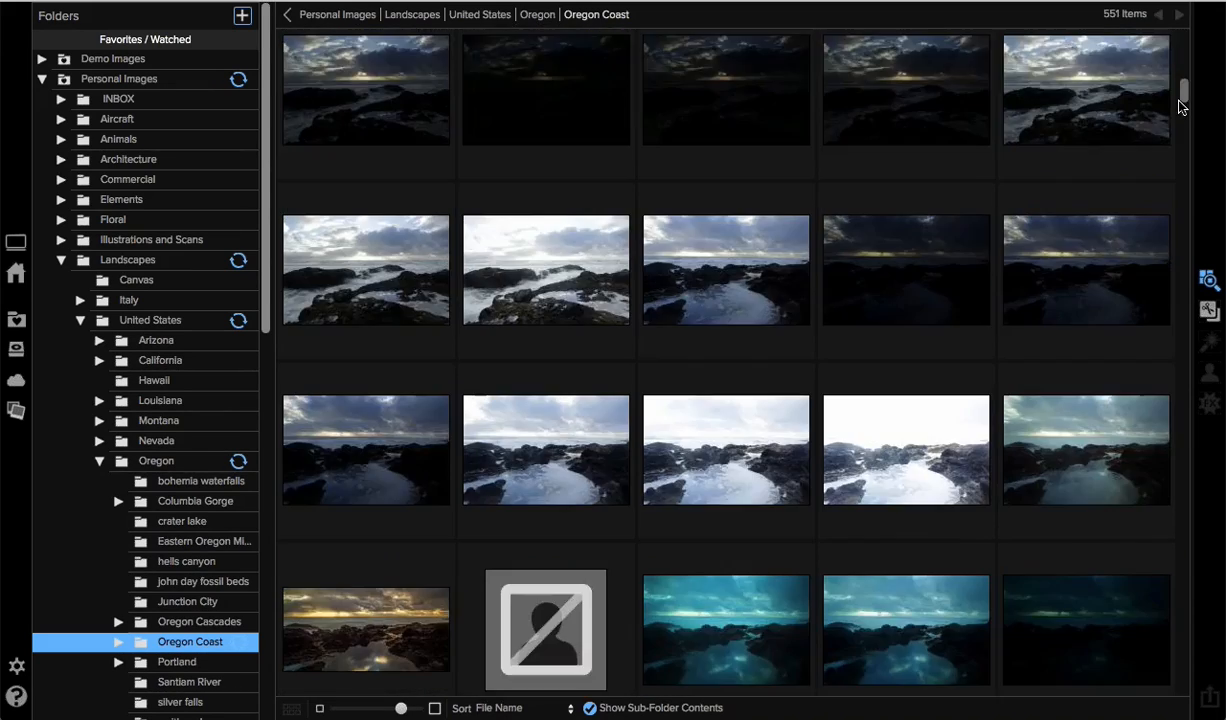
{"action": "scroll", "coordinate": [1185, 280], "scroll_direction": "down", "scroll_amount": 10}
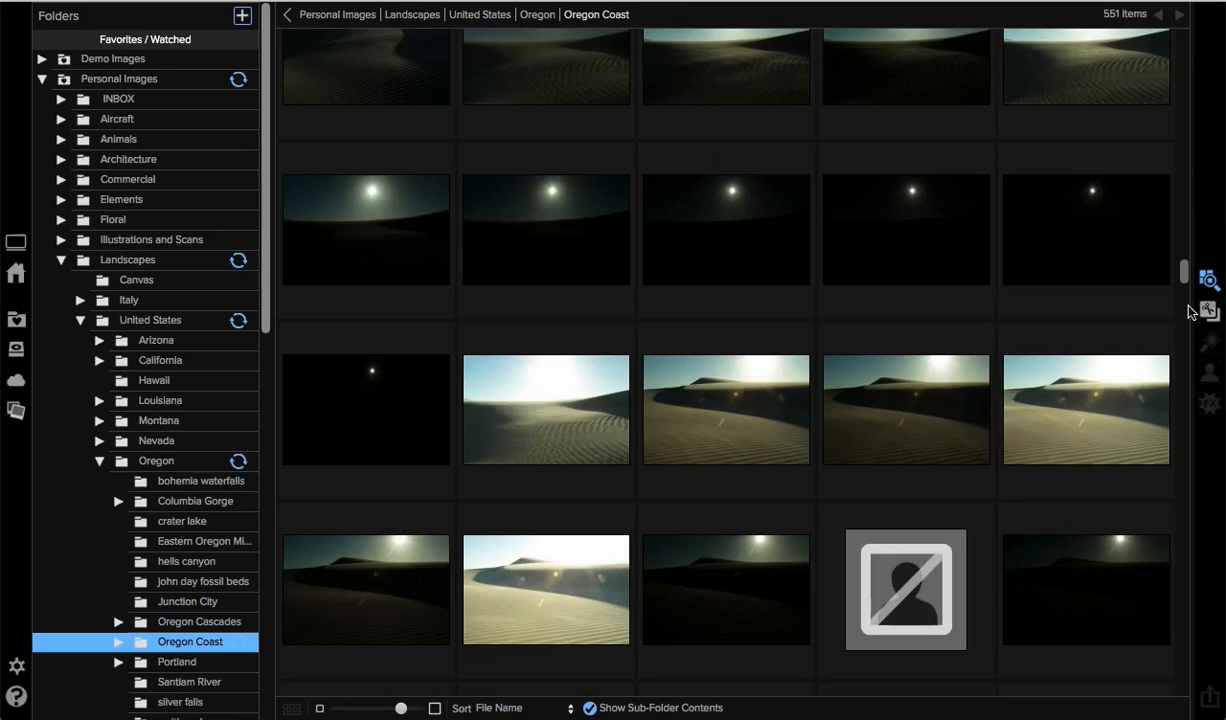
{"action": "scroll", "coordinate": [1193, 413], "scroll_direction": "down", "scroll_amount": 10}
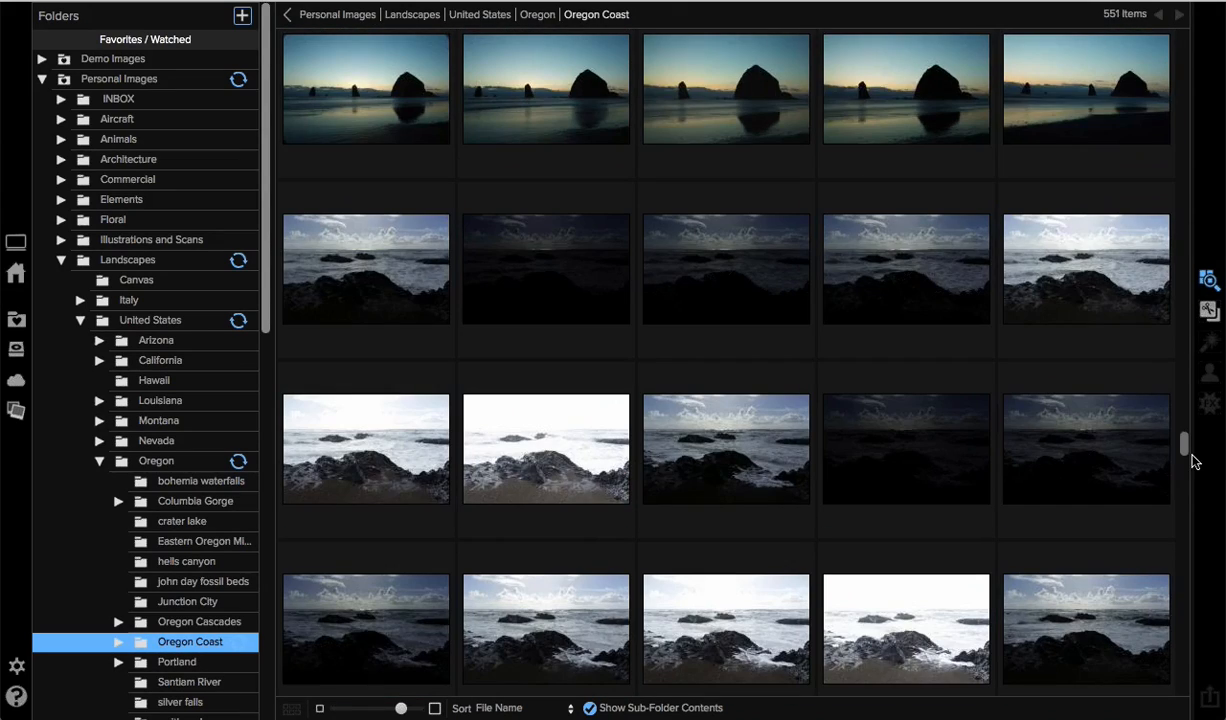
{"action": "scroll", "coordinate": [1193, 462], "scroll_direction": "down", "scroll_amount": 10}
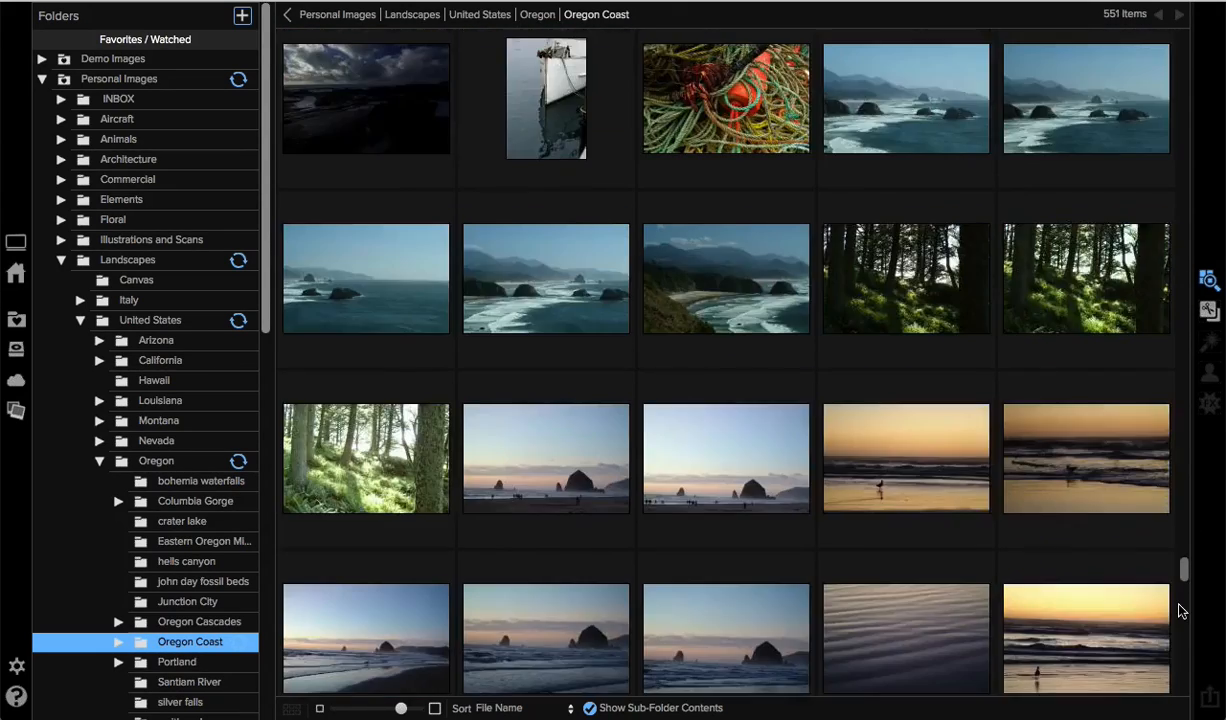
{"action": "scroll", "coordinate": [1175, 279], "scroll_direction": "up", "scroll_amount": 20}
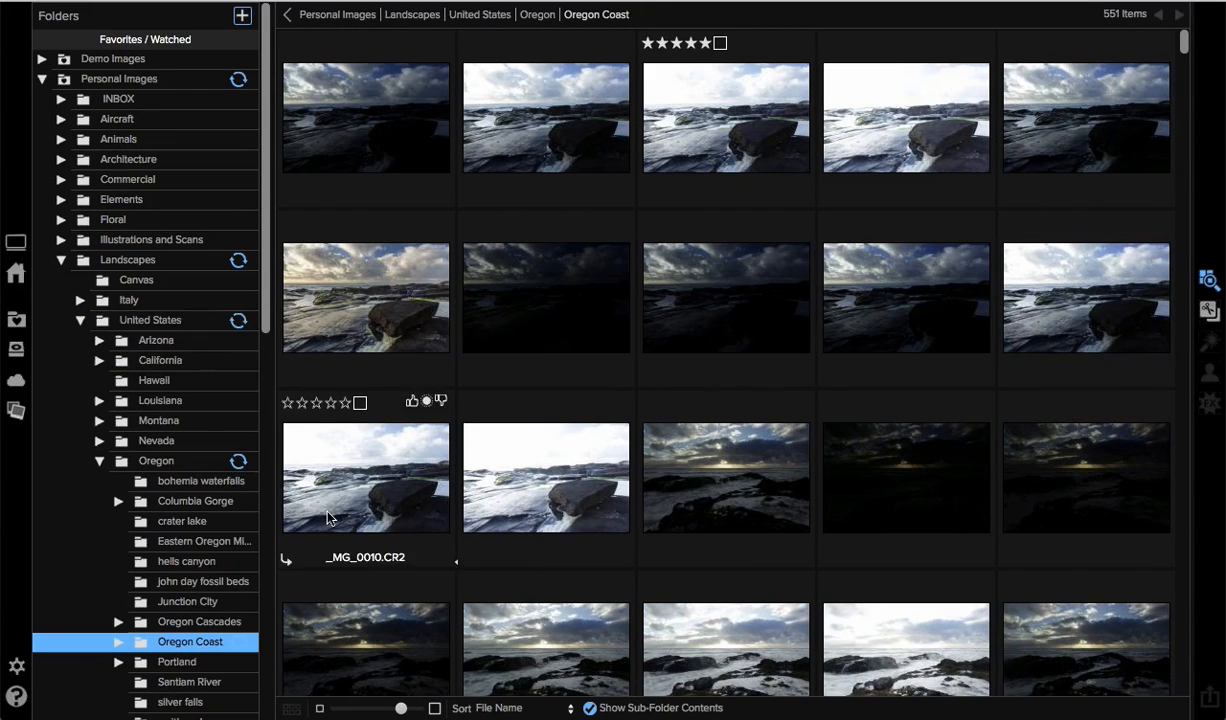
Turn off the display of sub-folder contents for Oregon Coast and collapse the Landscapes folder
{"action": "left_click", "coordinate": [590, 707]}
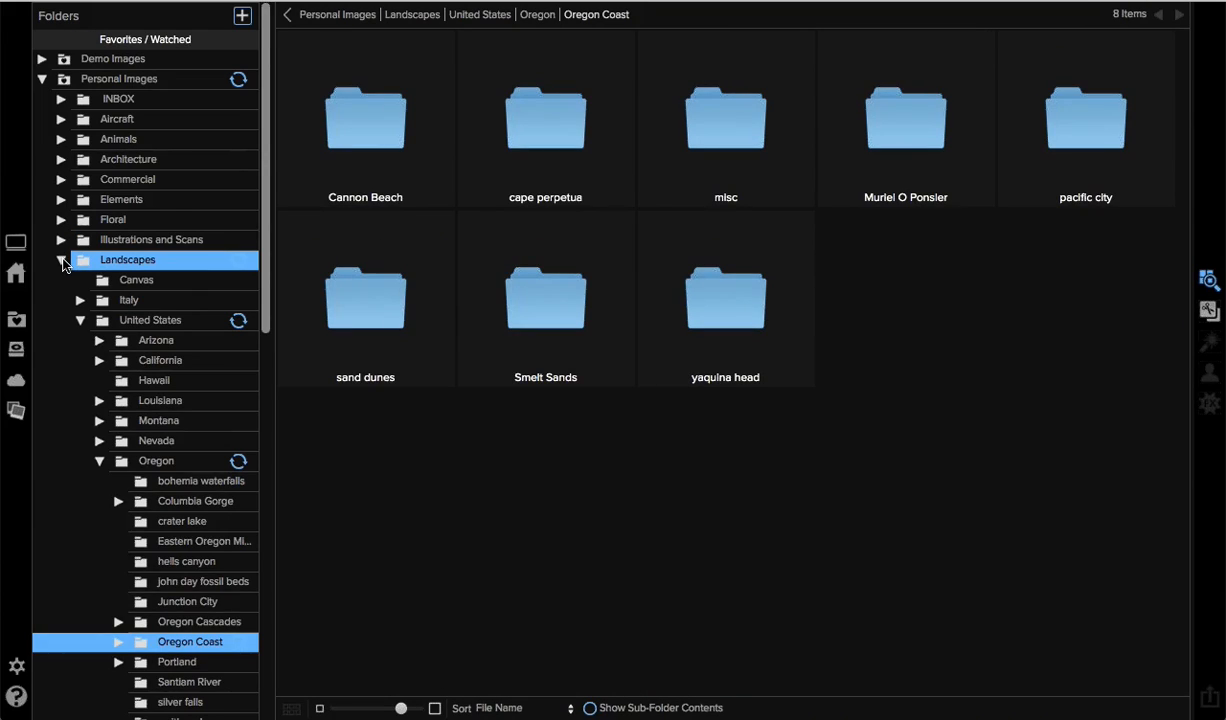
{"action": "left_click", "coordinate": [62, 260]}
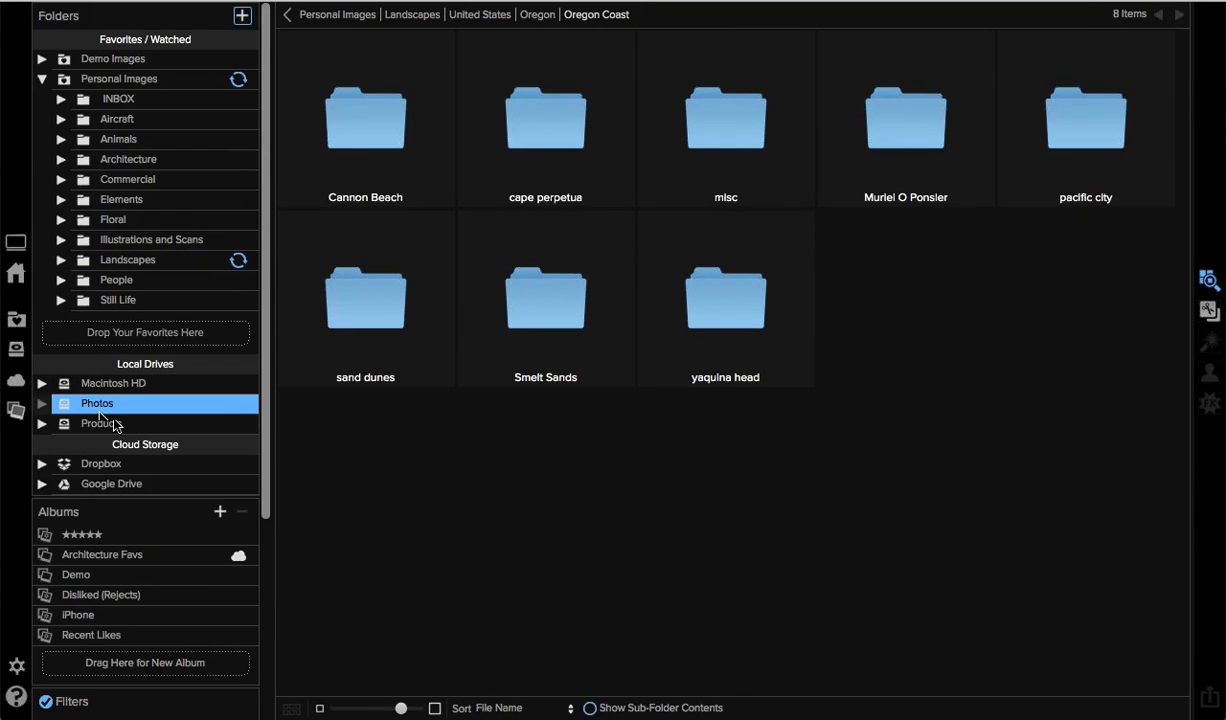
Search the favorites for "tul" across all time and look through the matching photos
{"action": "scroll", "coordinate": [137, 467], "scroll_direction": "down", "scroll_amount": 2}
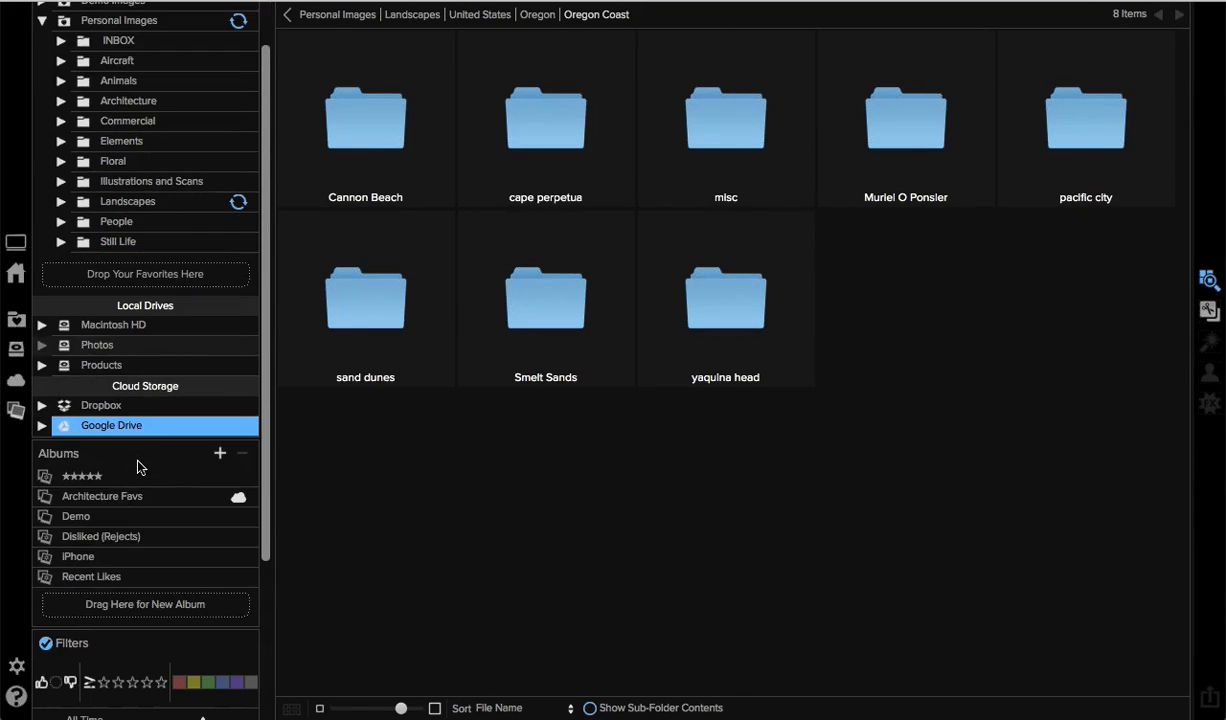
{"action": "scroll", "coordinate": [138, 467], "scroll_direction": "down", "scroll_amount": 7}
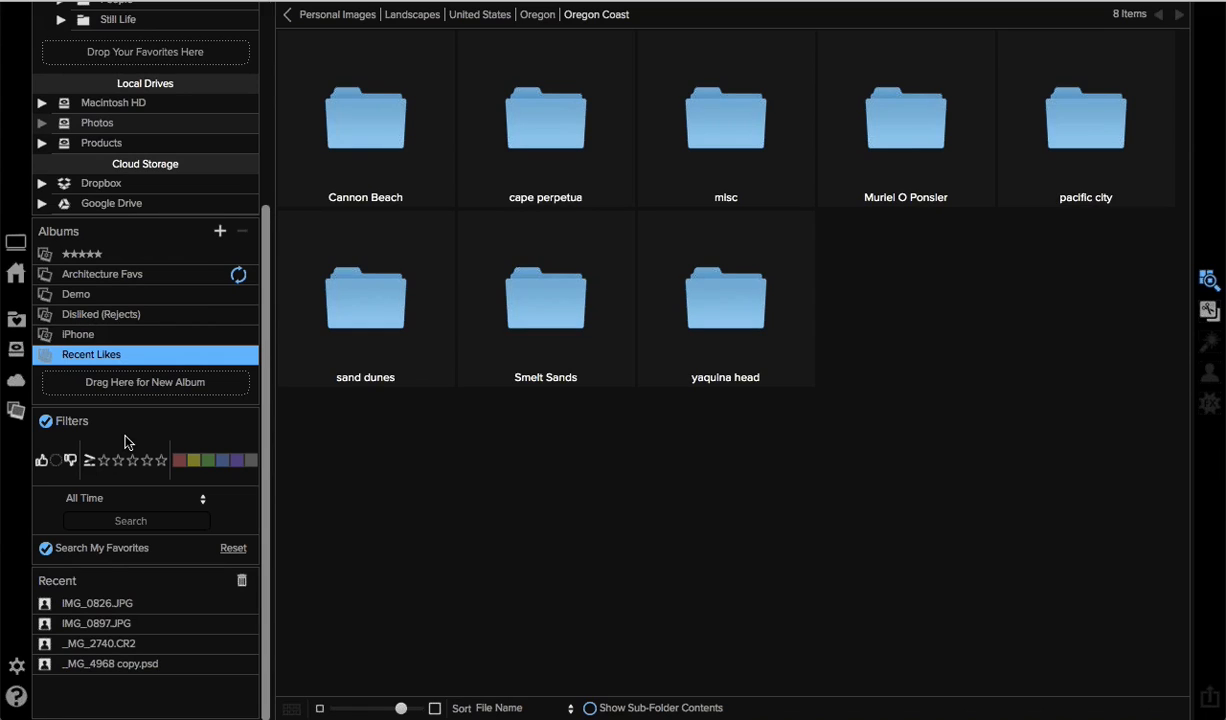
{"action": "left_click", "coordinate": [97, 519]}
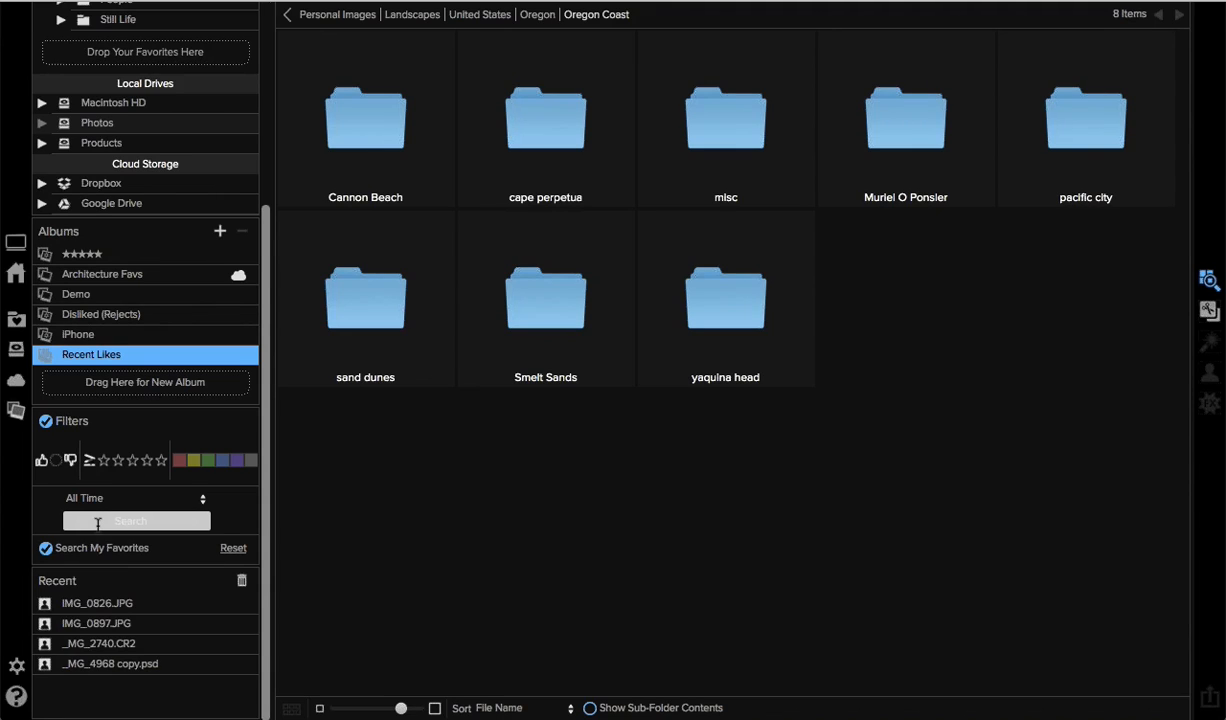
{"action": "left_click", "coordinate": [98, 520]}
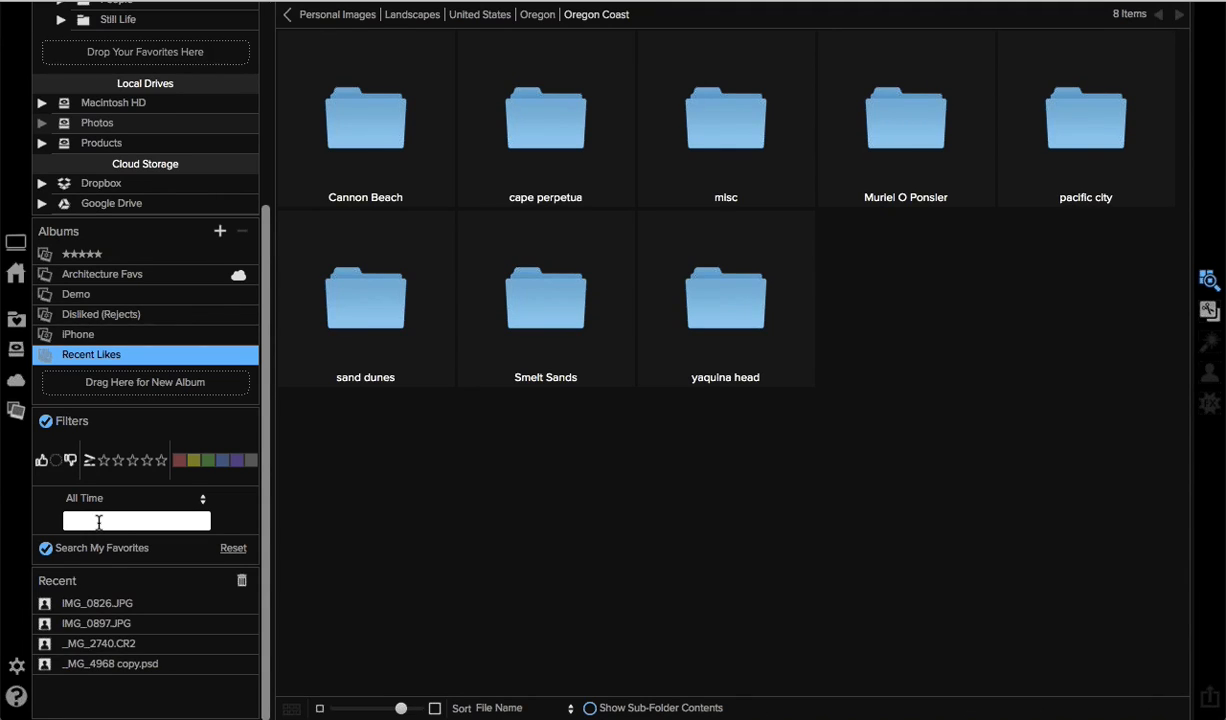
{"action": "type", "text": "tul"}
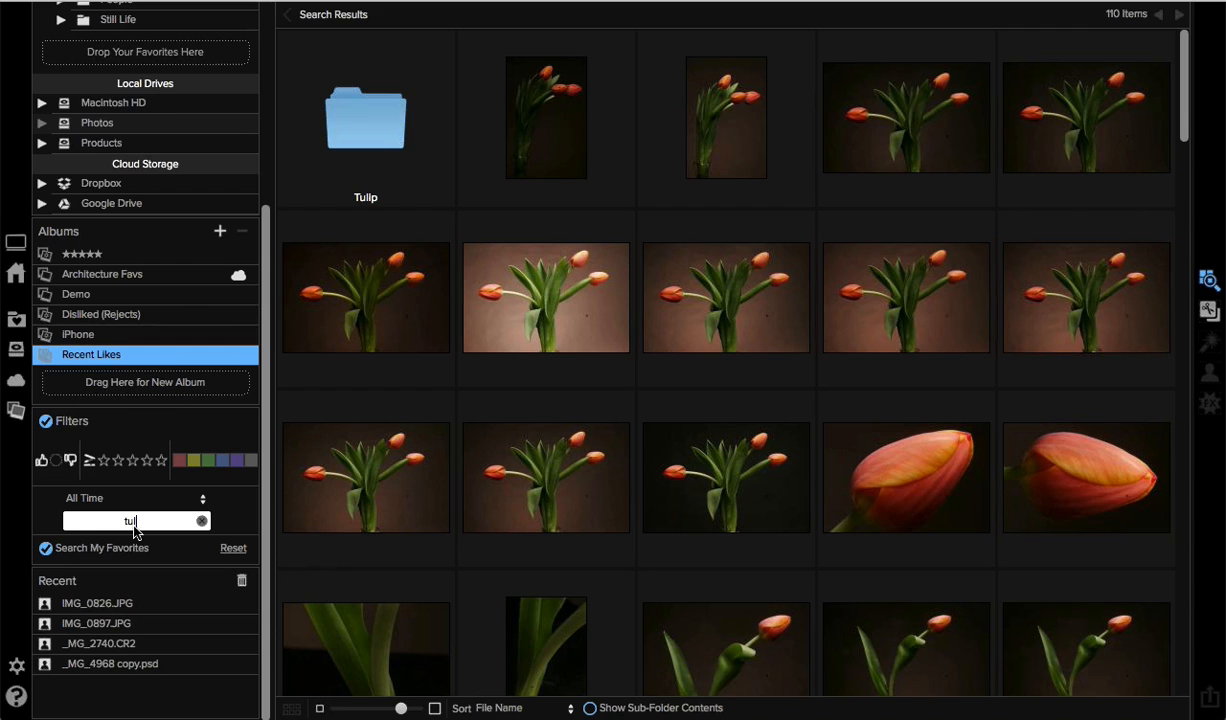
{"action": "scroll", "coordinate": [698, 333], "scroll_direction": "down", "scroll_amount": 1}
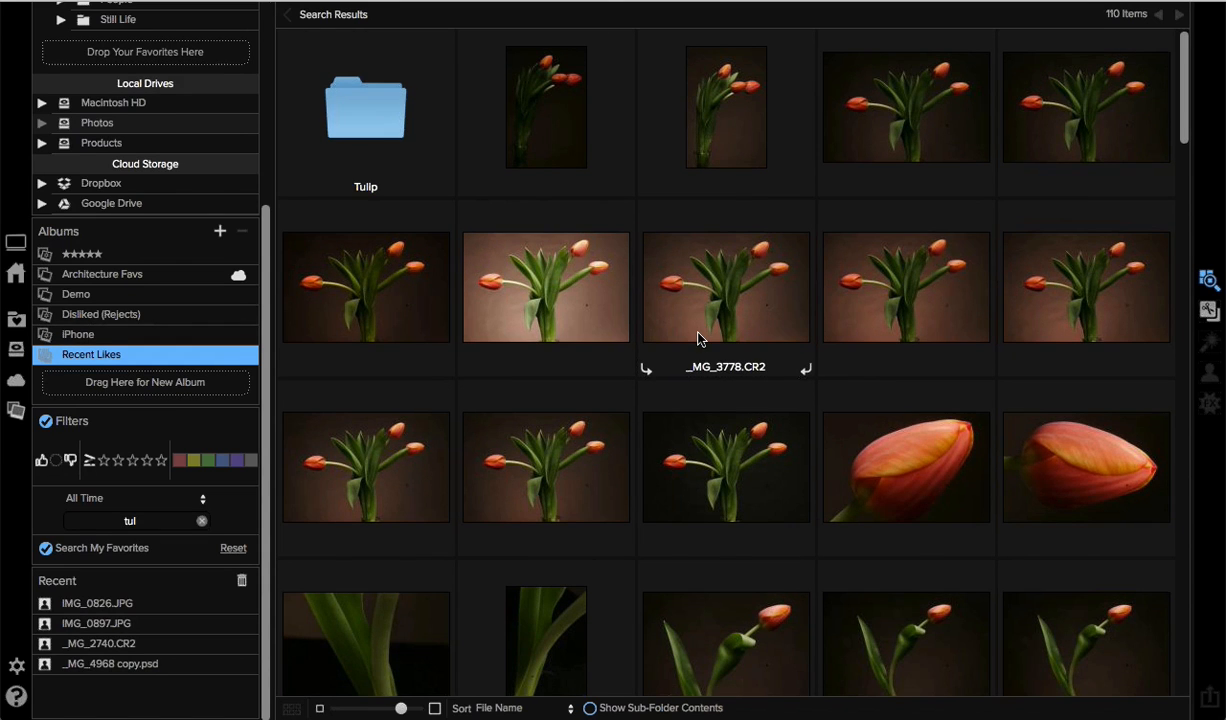
{"action": "scroll", "coordinate": [698, 338], "scroll_direction": "down", "scroll_amount": 10}
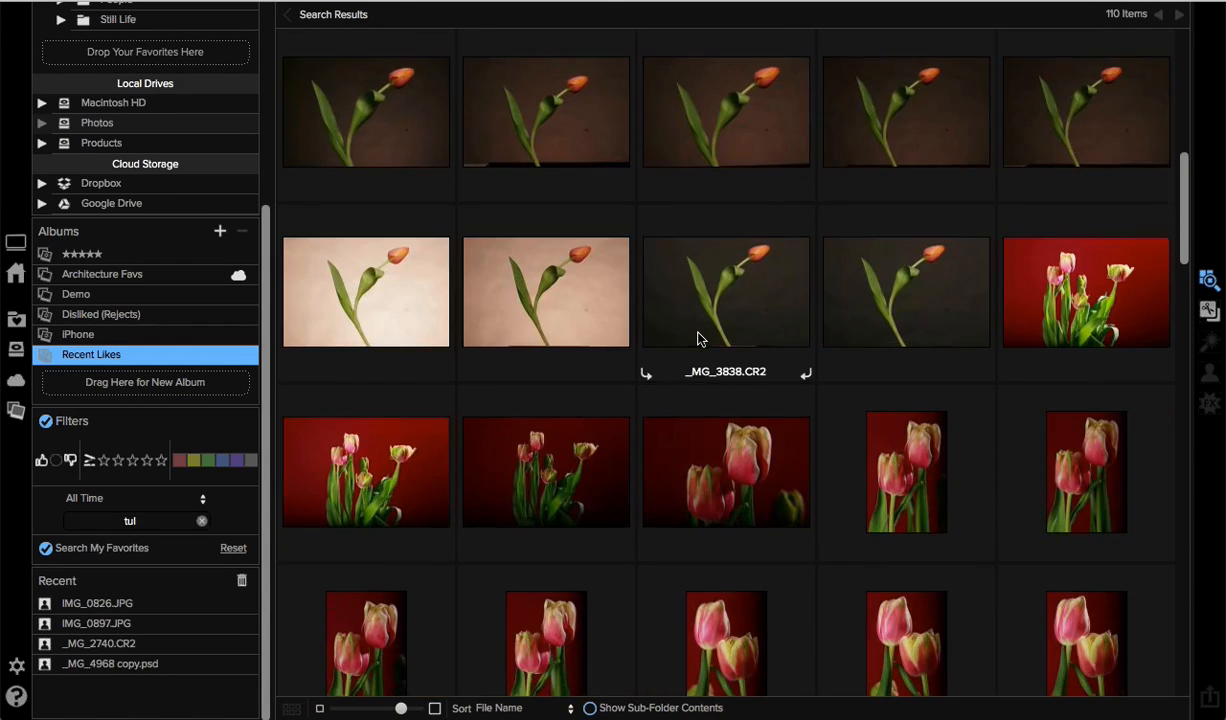
{"action": "scroll", "coordinate": [698, 338], "scroll_direction": "down", "scroll_amount": 15}
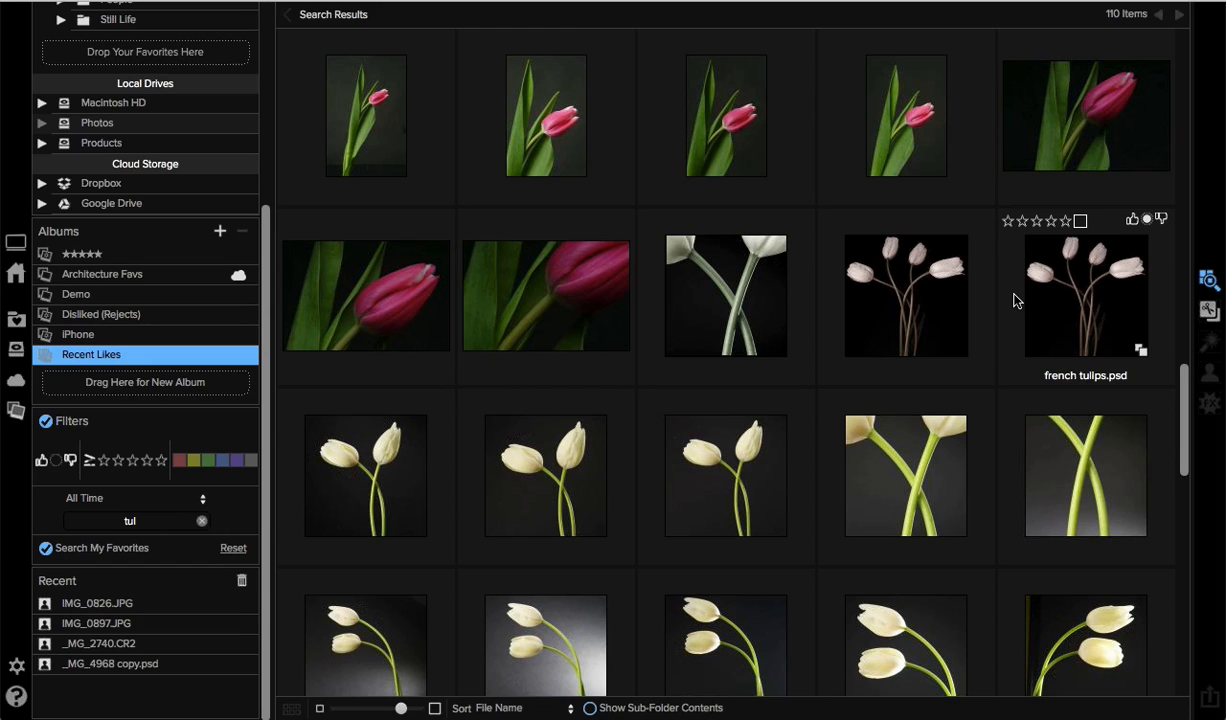
Show the photo info and metadata, and select the red tulips photo Picture 099.tif among the search results to view its details
{"action": "key", "text": "super+Right"}
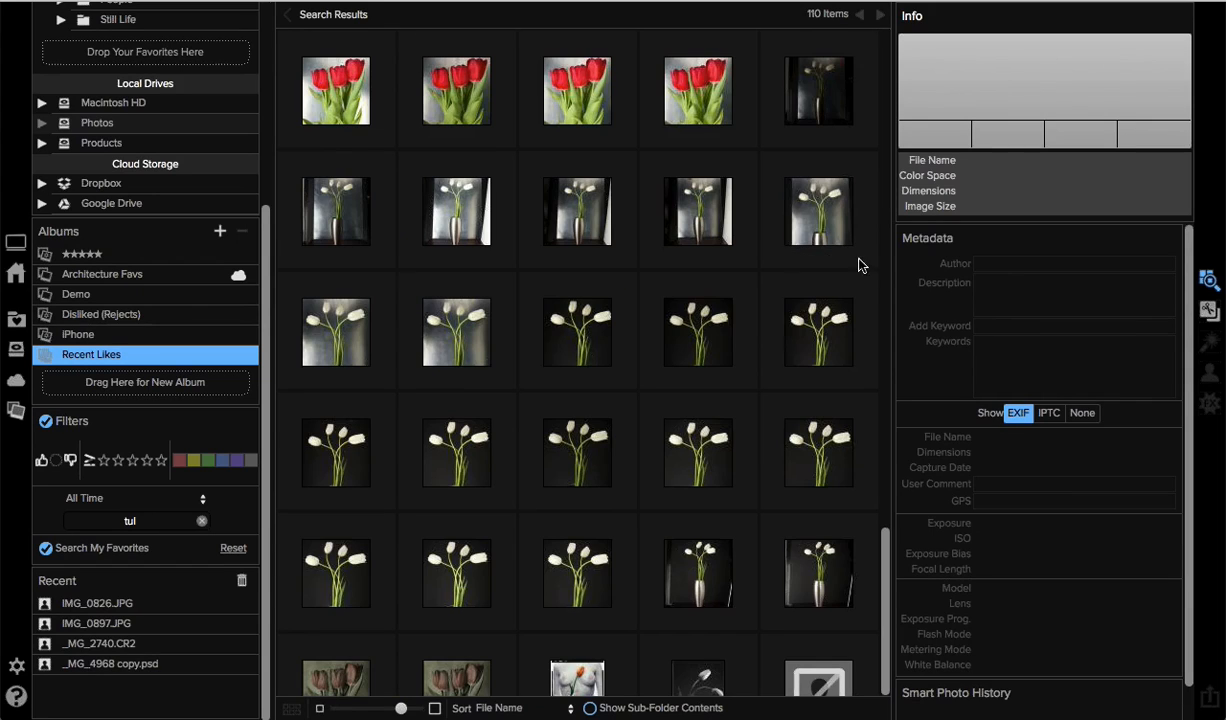
{"action": "scroll", "coordinate": [698, 420], "scroll_direction": "up", "scroll_amount": 15}
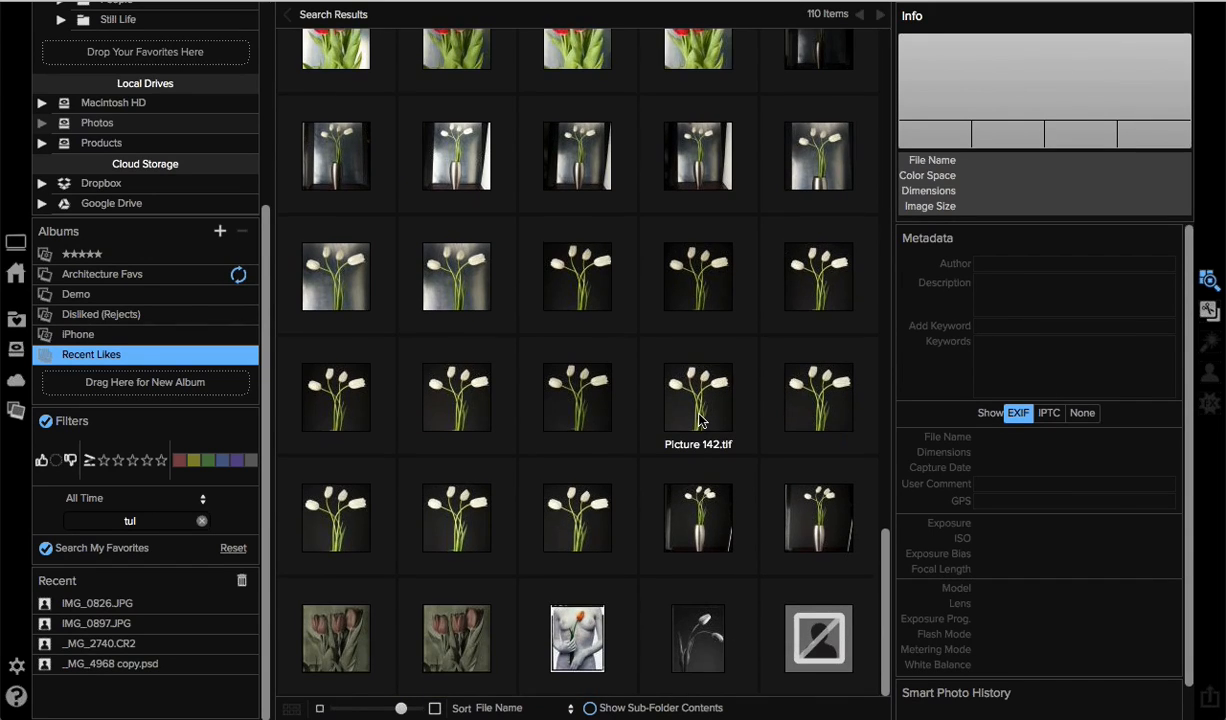
{"action": "scroll", "coordinate": [698, 420], "scroll_direction": "down", "scroll_amount": 10}
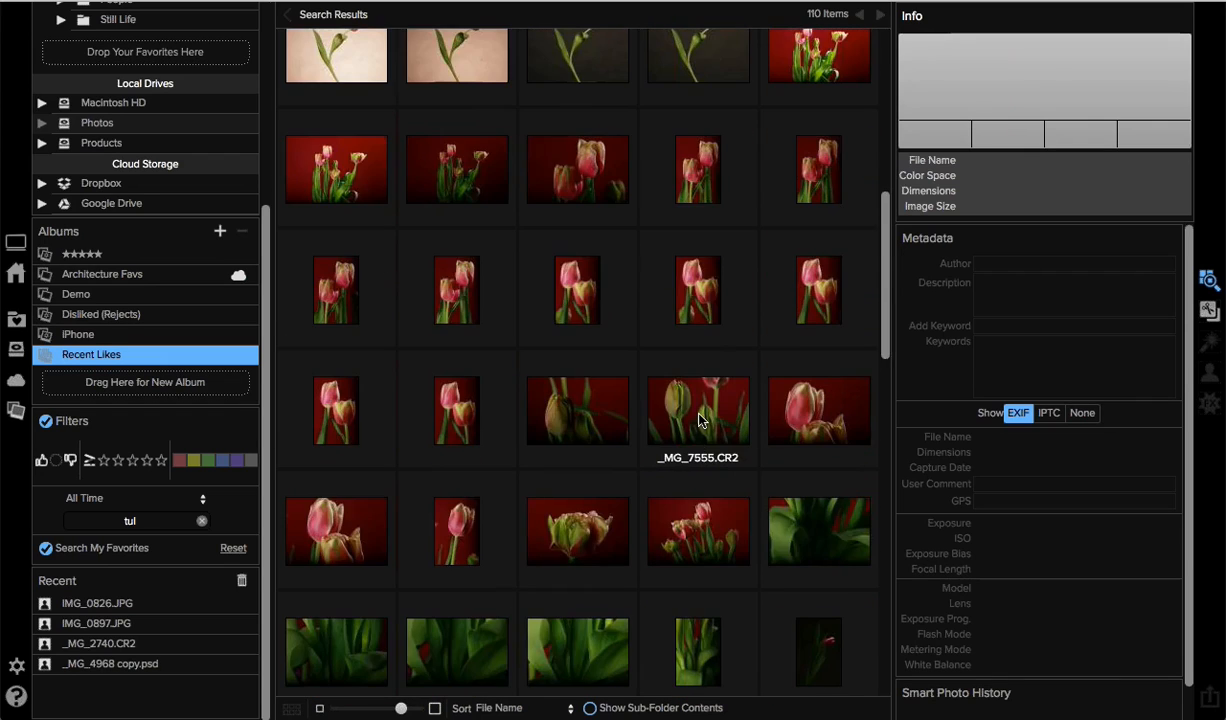
{"action": "scroll", "coordinate": [698, 420], "scroll_direction": "down", "scroll_amount": 8}
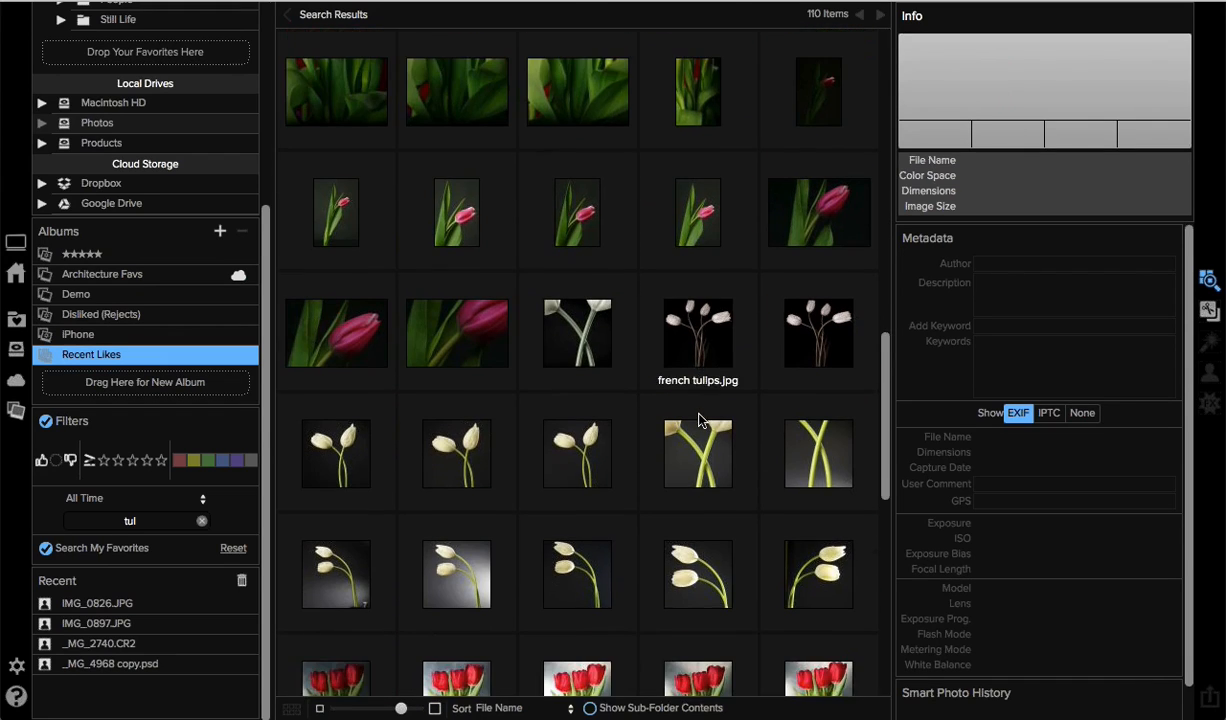
{"action": "left_click", "coordinate": [352, 466]}
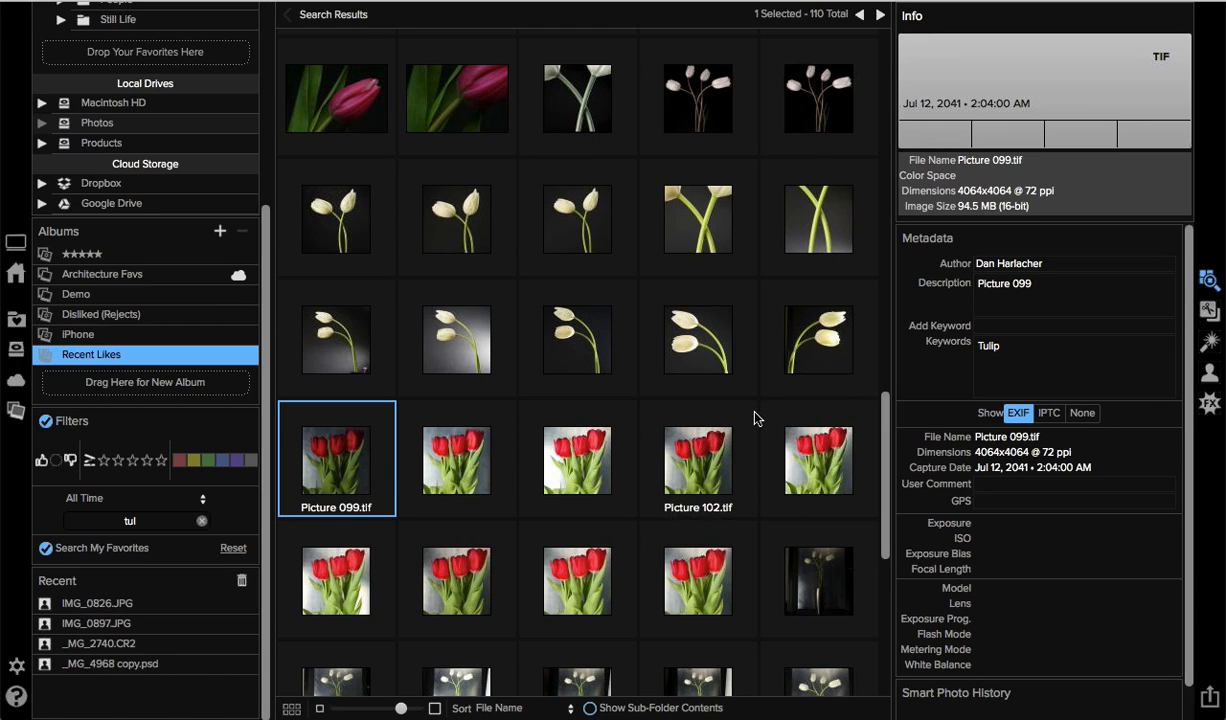
Select the red tulip photos Picture 099.tif through Picture 107.tif and add the keyword "red" to all of them
{"action": "left_click", "coordinate": [714, 583], "text": "shift"}
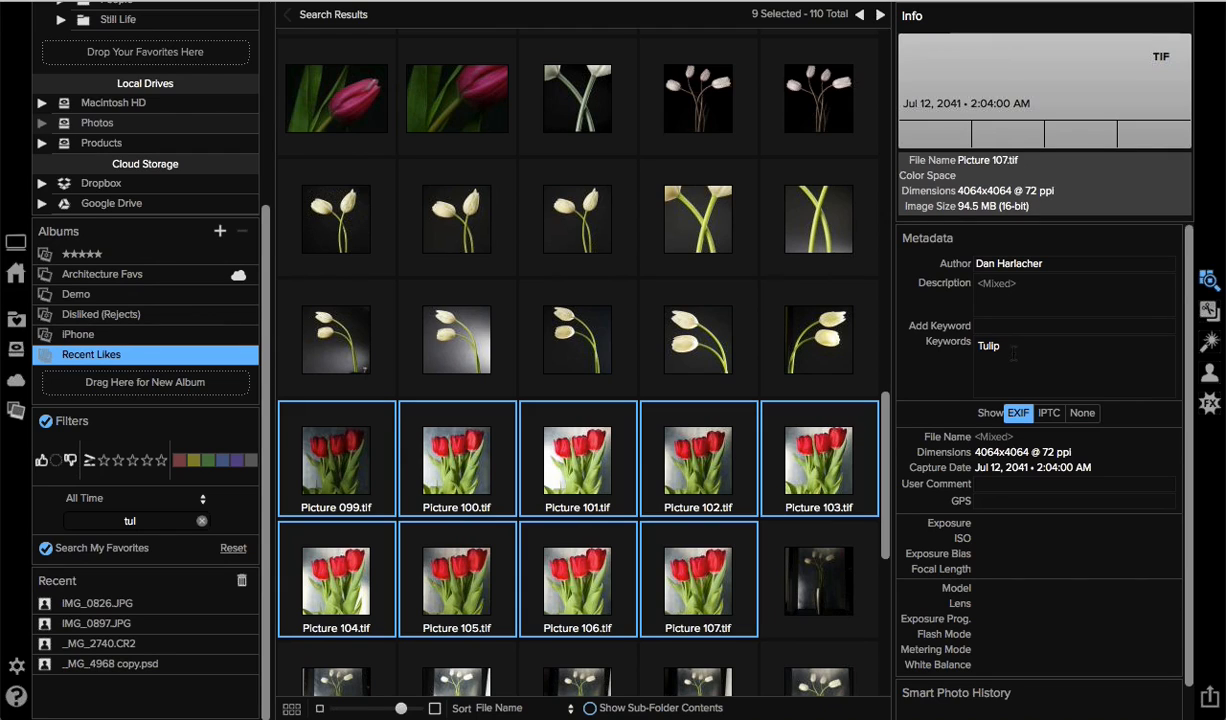
{"action": "left_click", "coordinate": [989, 326]}
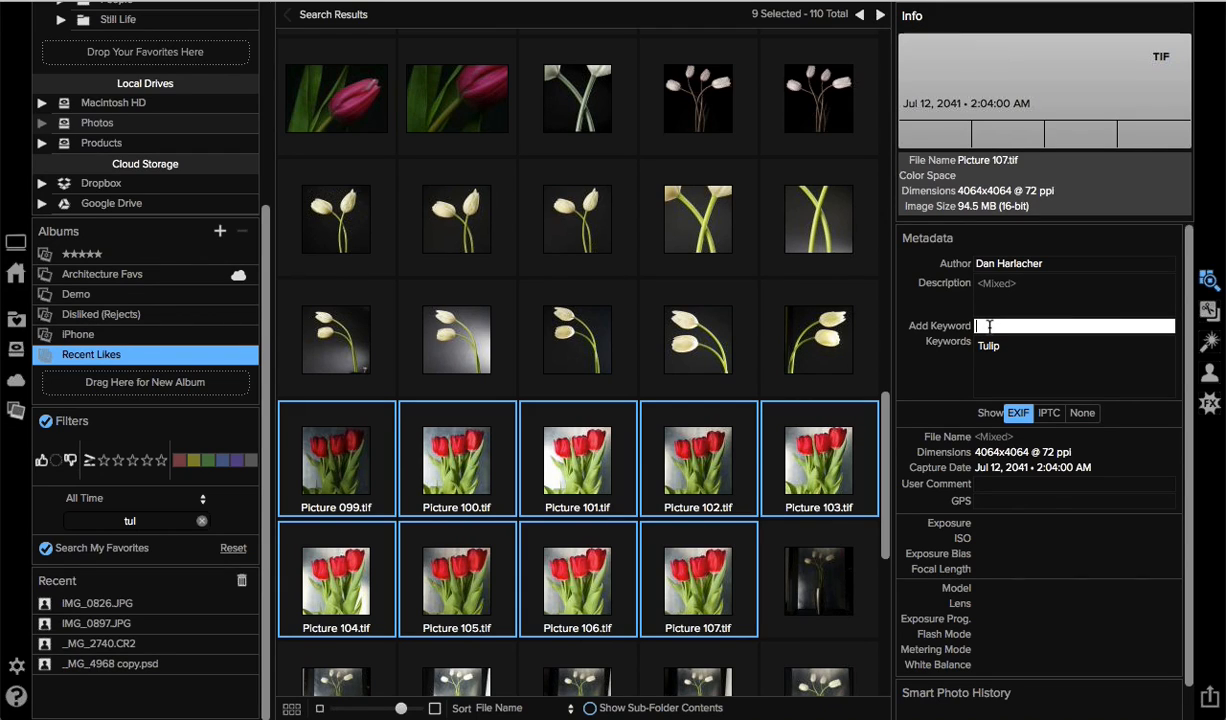
{"action": "type", "text": "Re"}
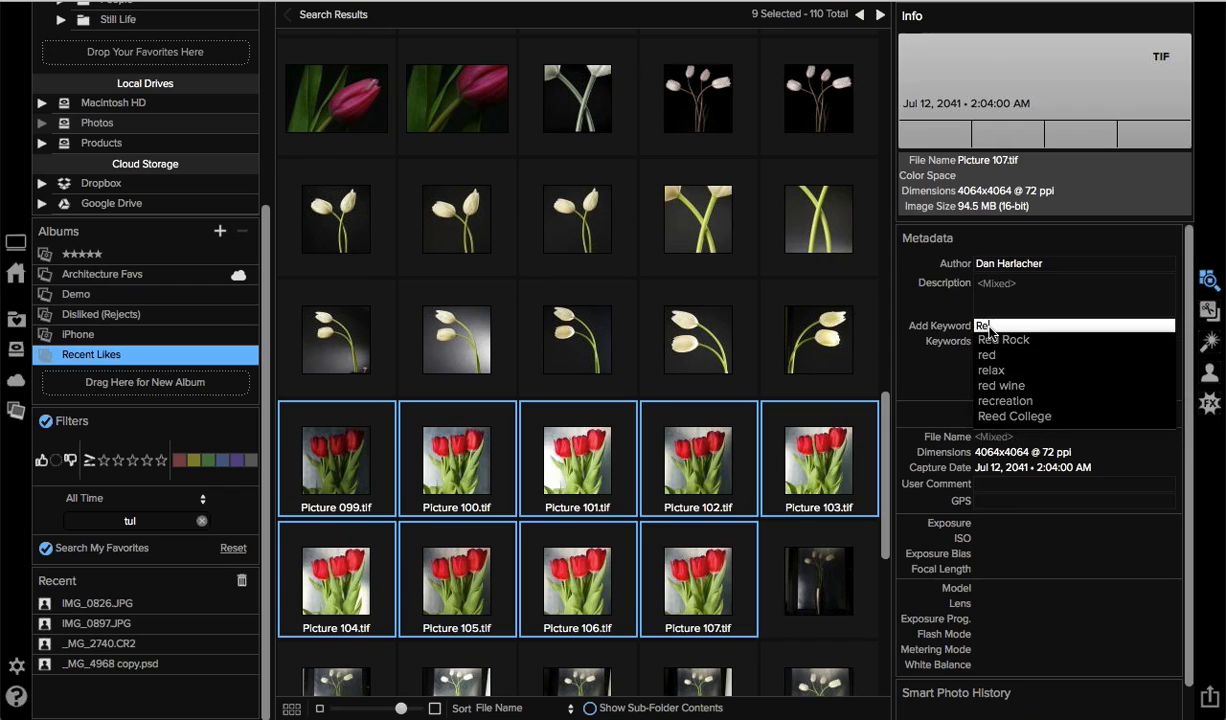
{"action": "type", "text": "d"}
{"action": "key", "text": "Return"}
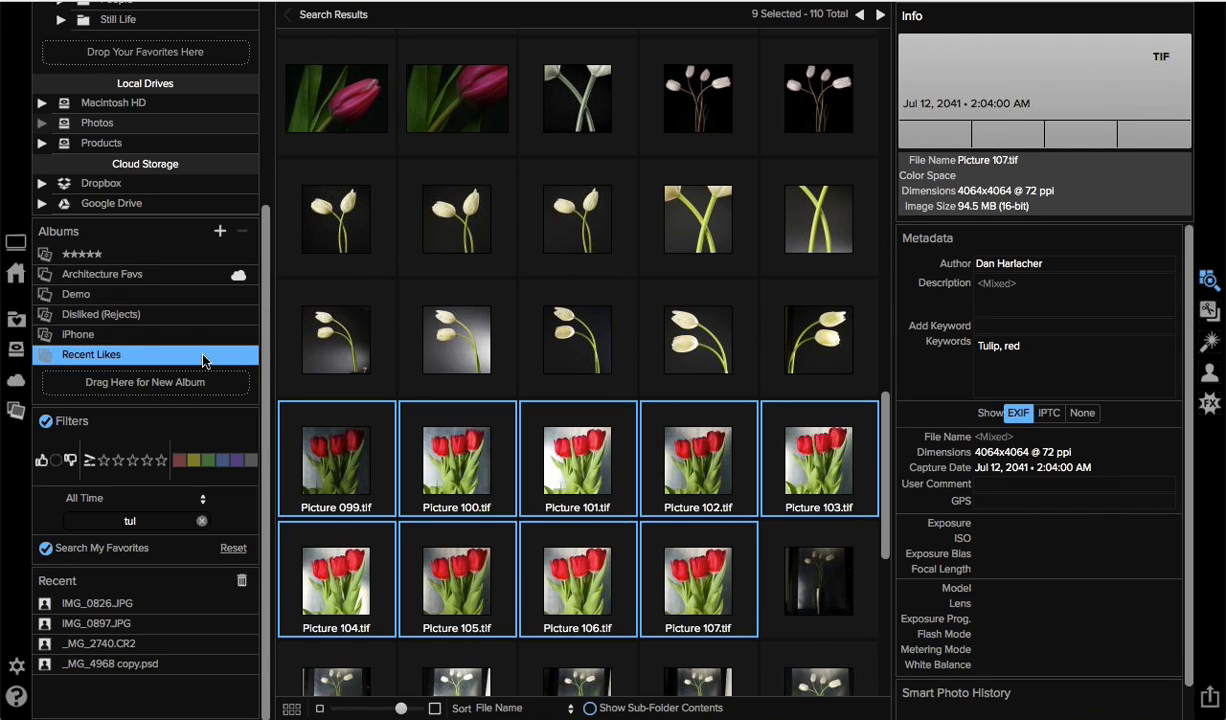
Display the Architecture Favs album and look through its photos
{"action": "left_click", "coordinate": [238, 274]}
{"action": "left_click", "coordinate": [152, 276]}
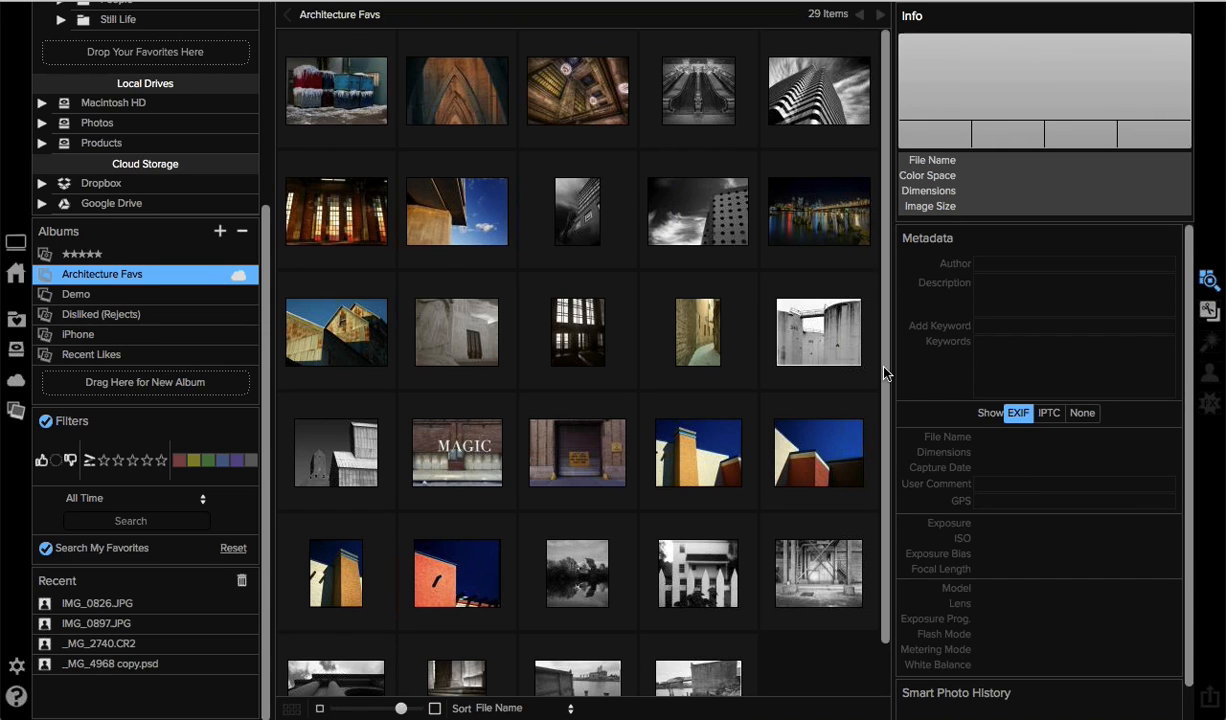
{"action": "scroll", "coordinate": [884, 372], "scroll_direction": "down", "scroll_amount": 2}
{"action": "scroll", "coordinate": [879, 338], "scroll_direction": "up", "scroll_amount": 2}
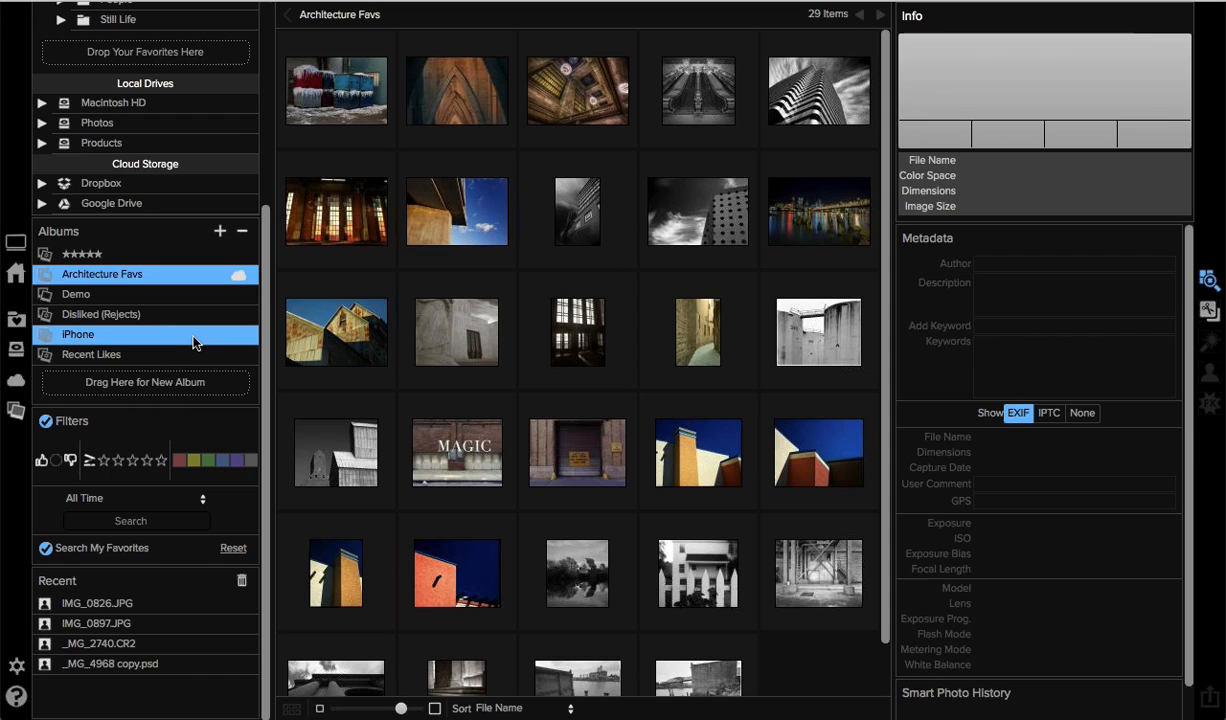
Edit the iPhone smart album with date range Created This Year and Everything matching "iPhone", apply the criteria and look through the photos
{"action": "left_click", "coordinate": [113, 336]}
{"action": "right_click", "coordinate": [143, 338]}
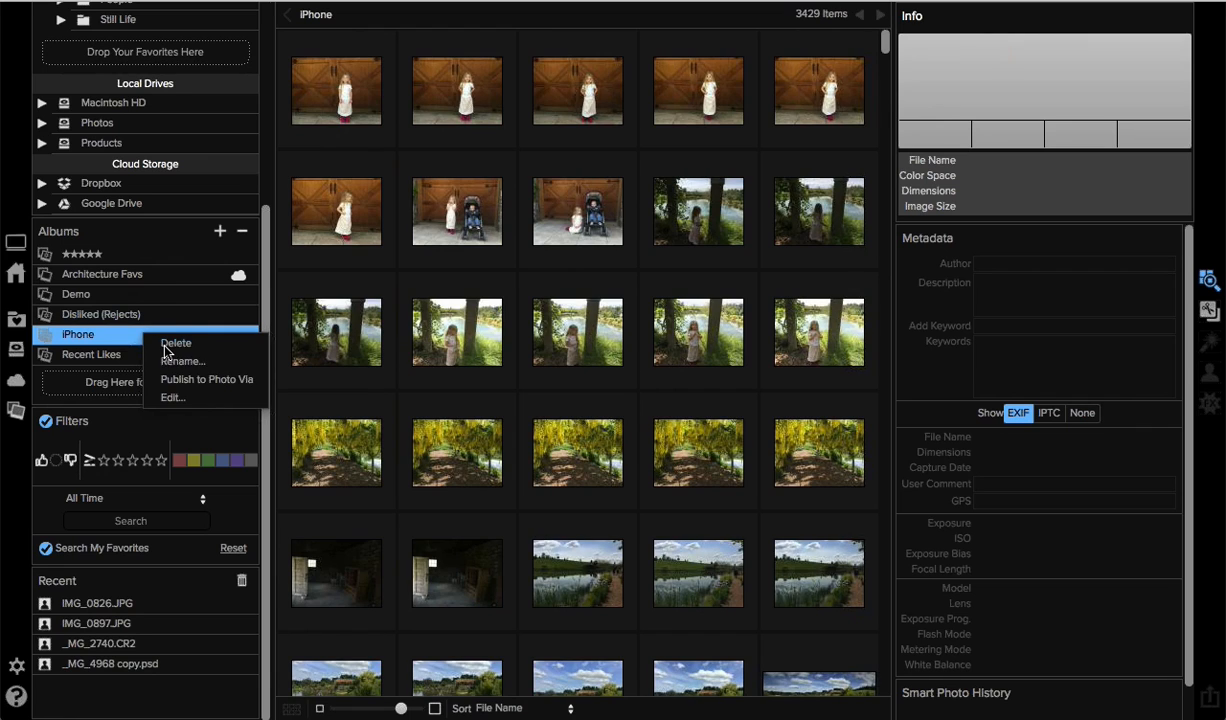
{"action": "left_click", "coordinate": [178, 399]}
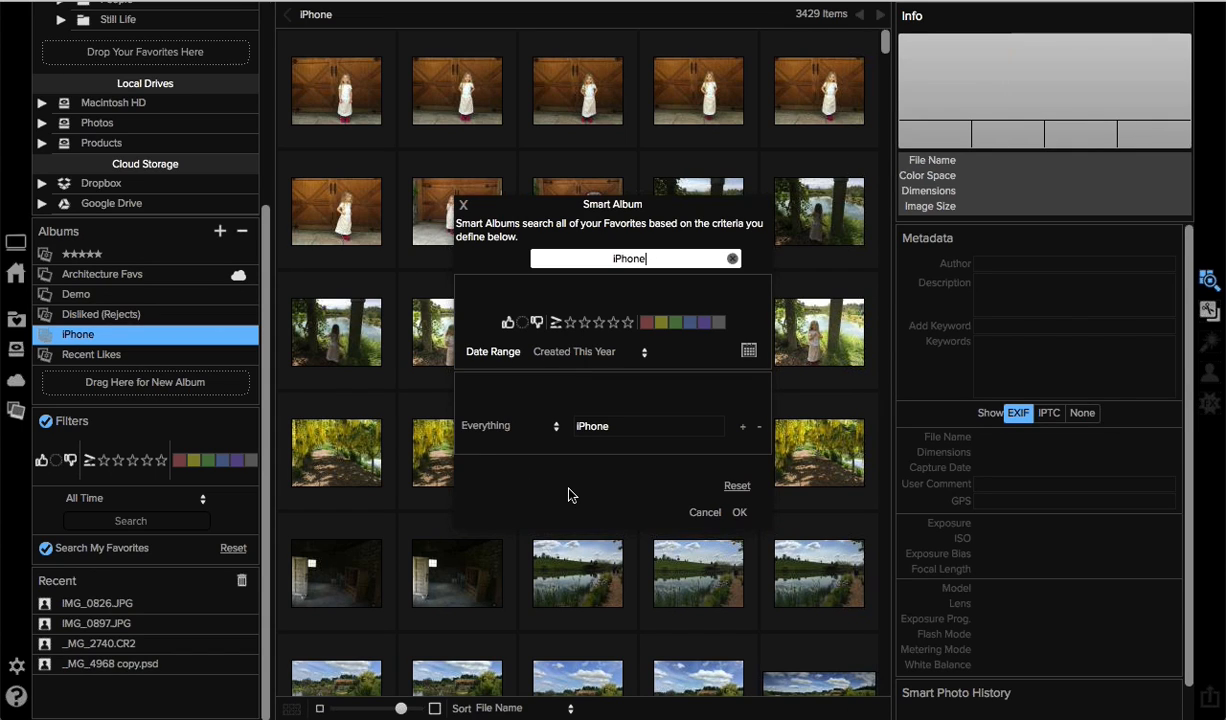
{"action": "mouse_move", "coordinate": [588, 395]}
{"action": "left_click", "coordinate": [608, 351]}
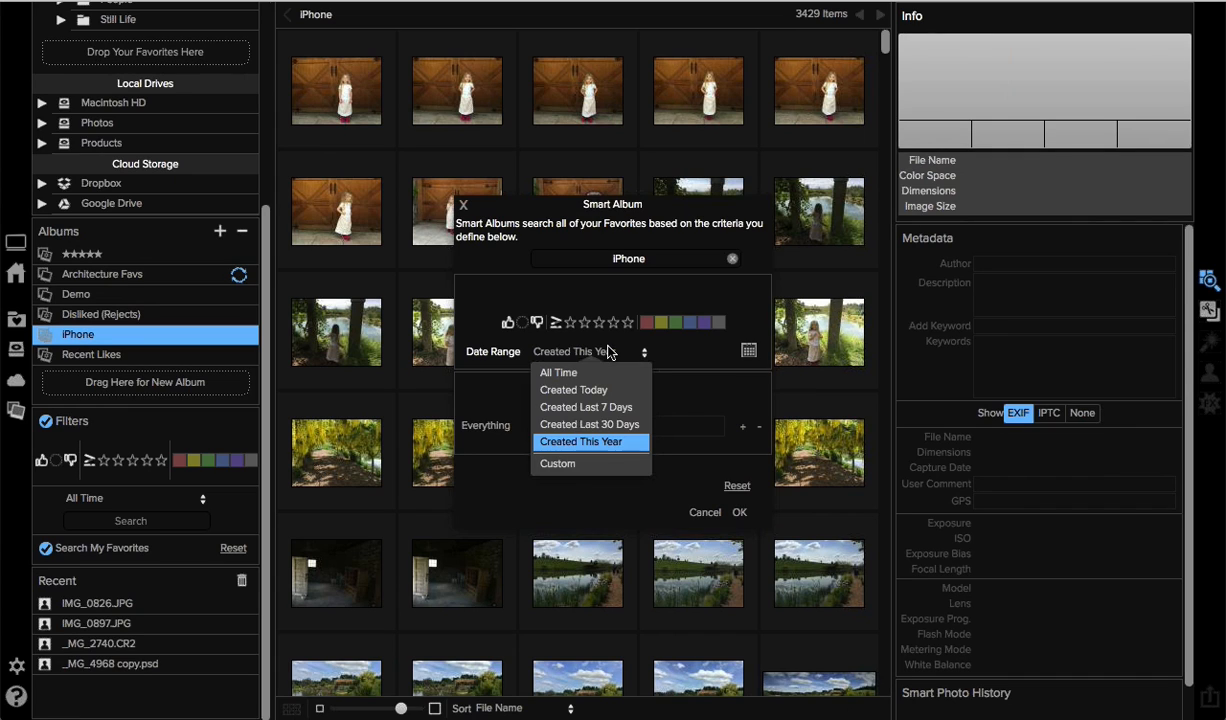
{"action": "left_click", "coordinate": [604, 440]}
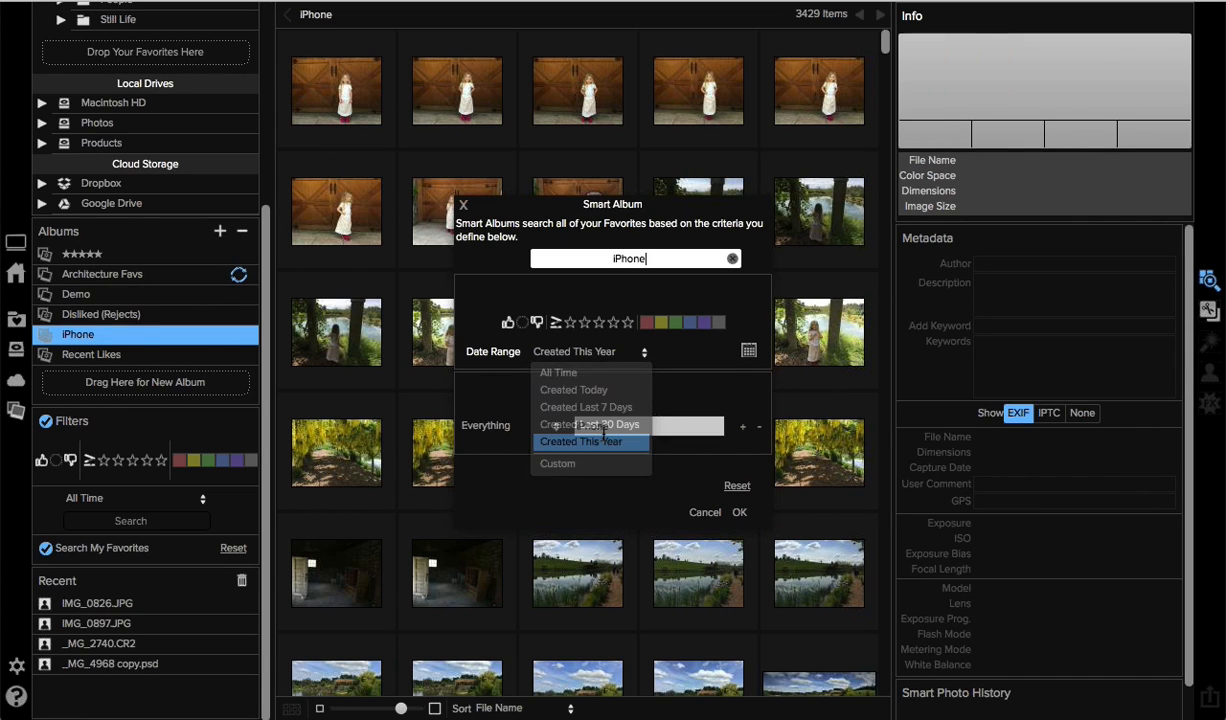
{"action": "left_click", "coordinate": [556, 425]}
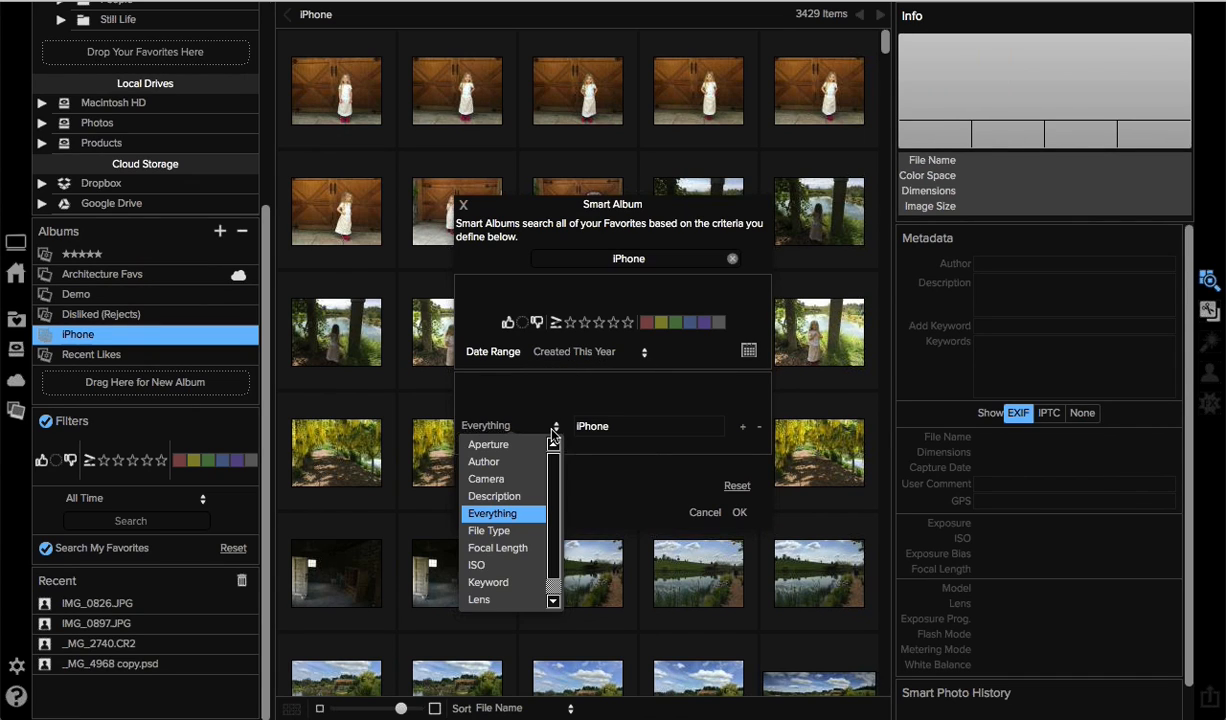
{"action": "left_click", "coordinate": [501, 513]}
{"action": "left_click", "coordinate": [619, 427]}
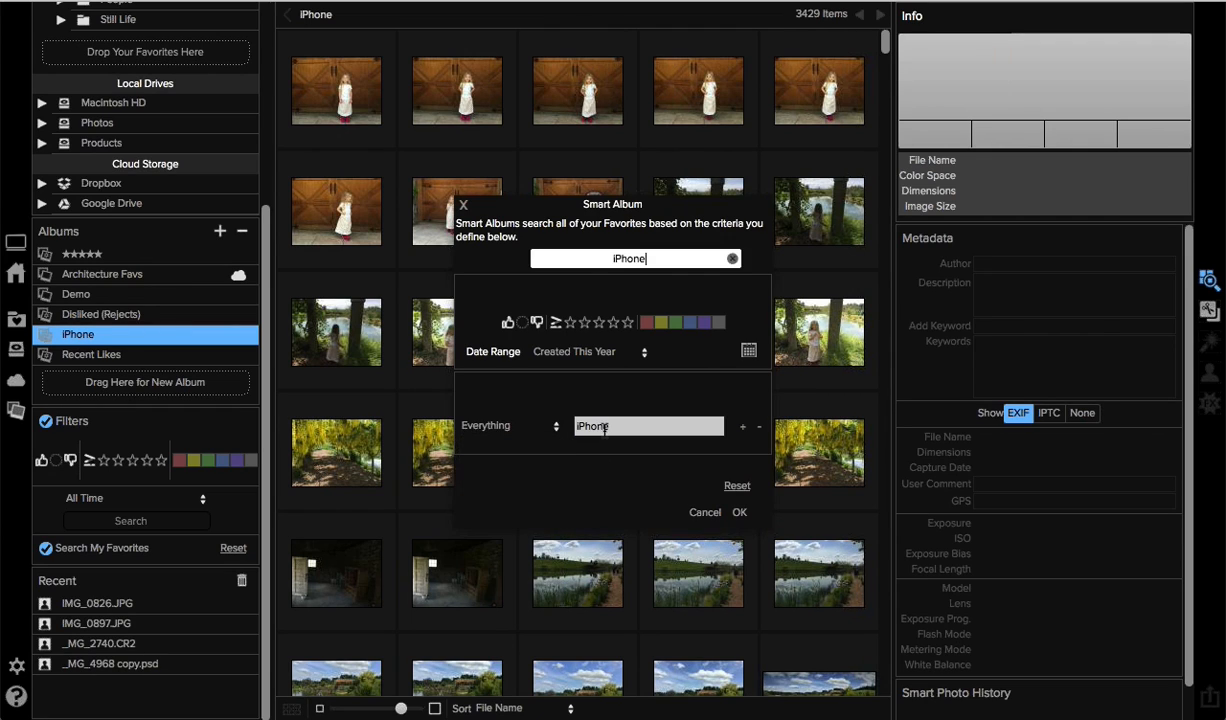
{"action": "left_click", "coordinate": [739, 512]}
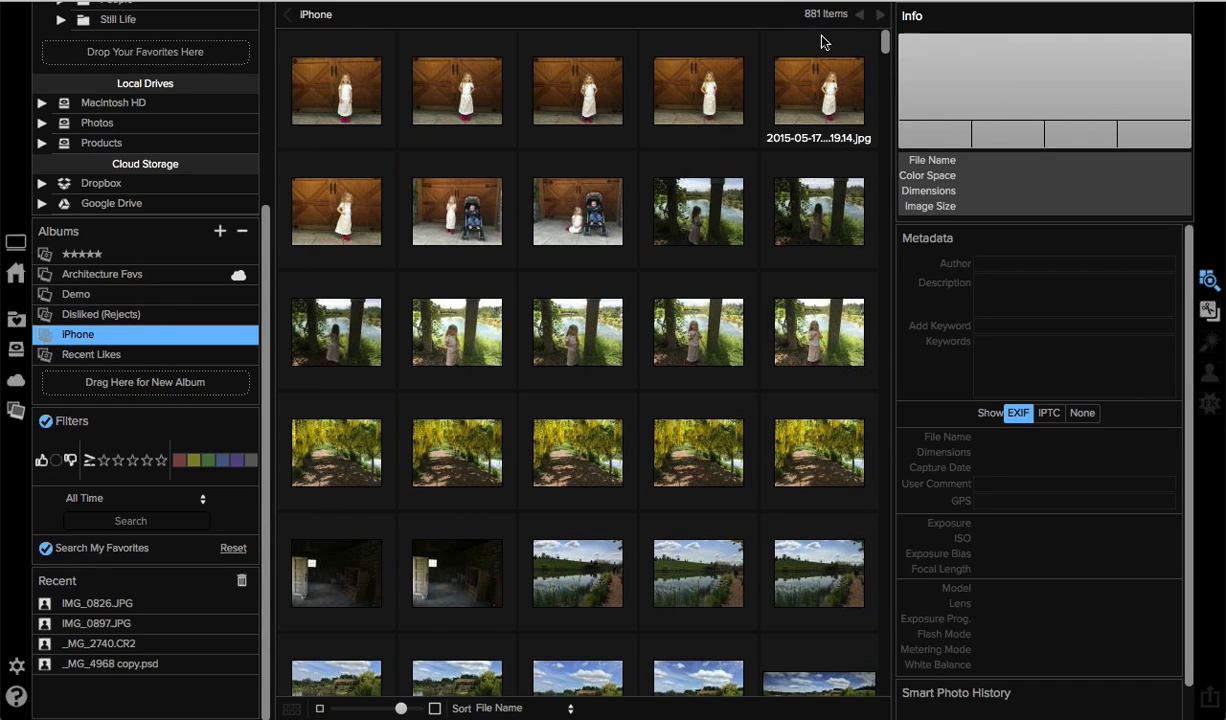
{"action": "scroll", "coordinate": [884, 55], "scroll_direction": "down", "scroll_amount": 5}
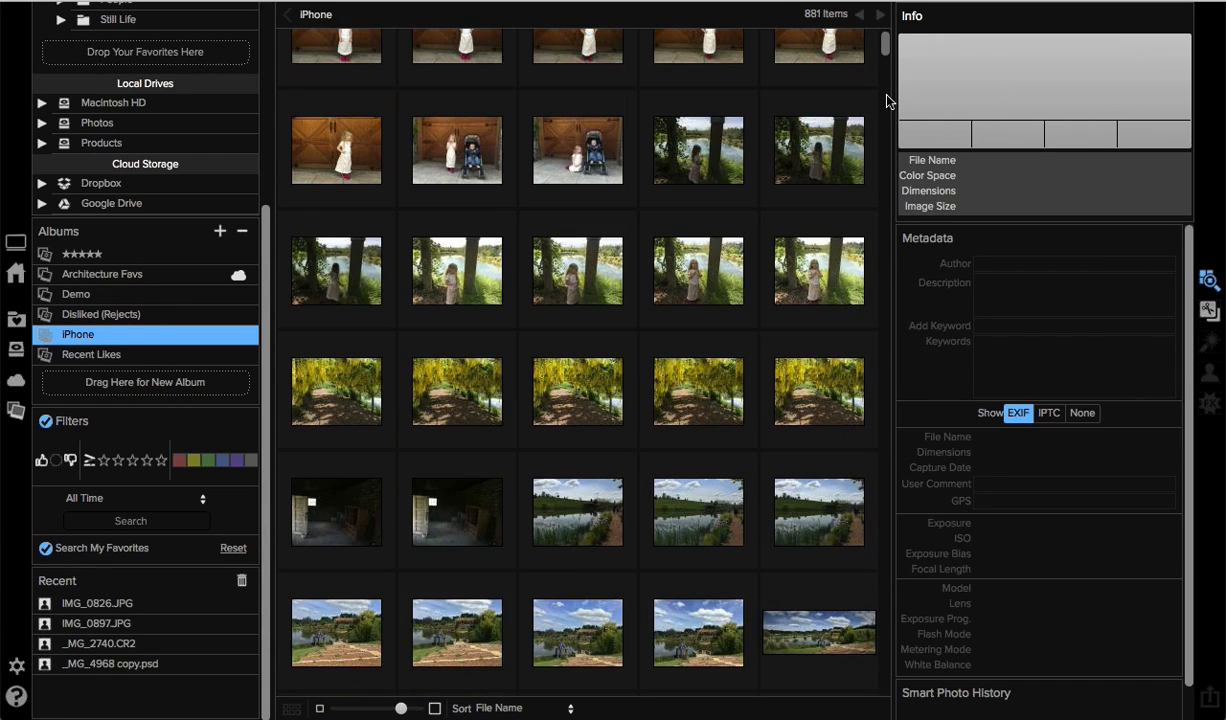
{"action": "left_click_drag", "start_coordinate": [890, 48], "coordinate": [885, 34]}
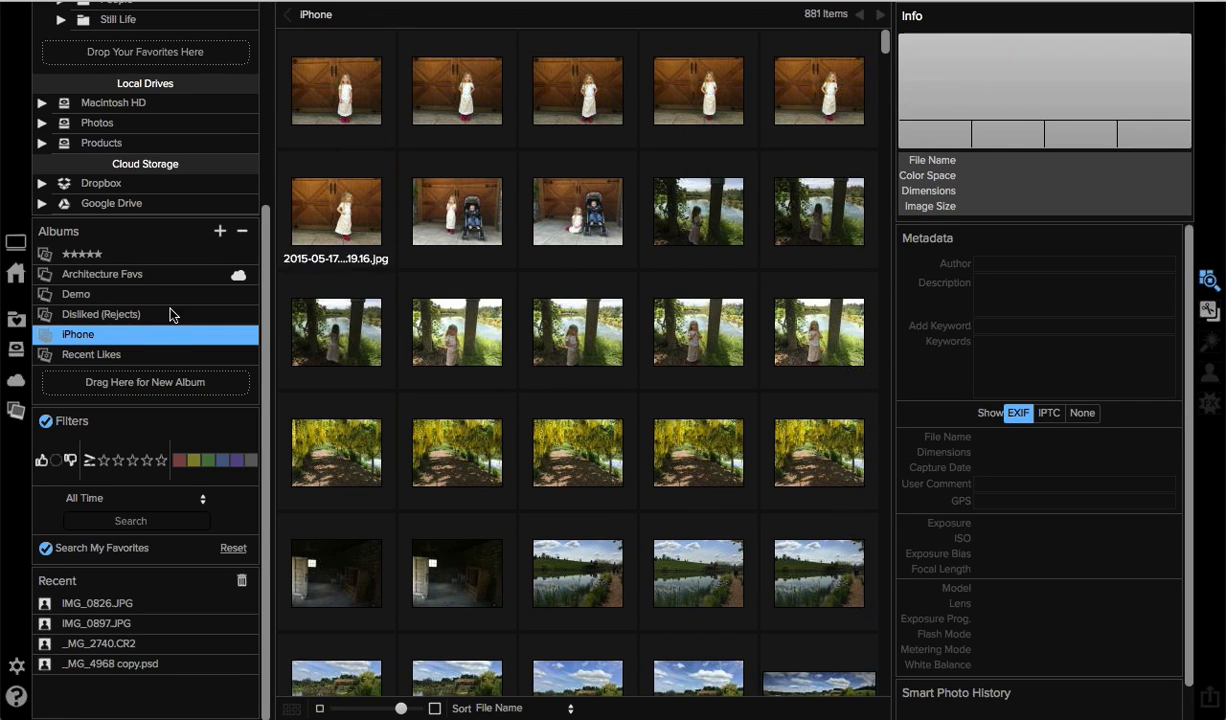
Add a second criterion, Aperture f/2.8, to the iPhone smart album and apply it
{"action": "right_click", "coordinate": [152, 340]}
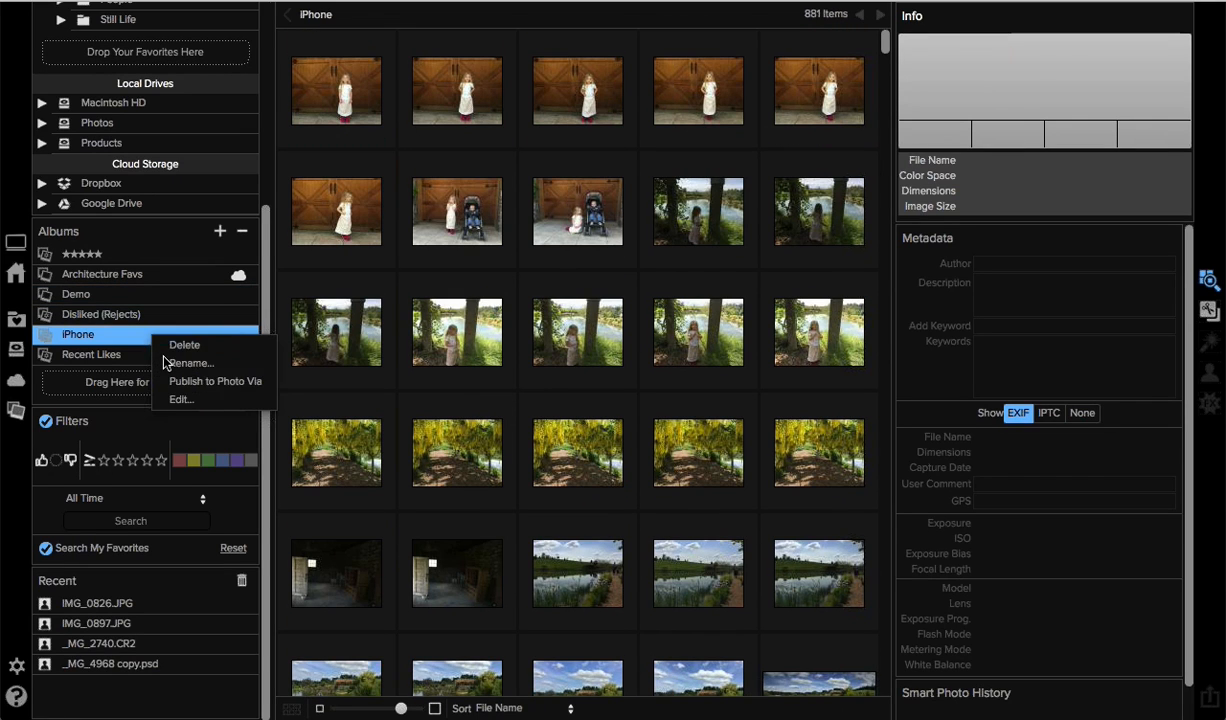
{"action": "left_click", "coordinate": [177, 399]}
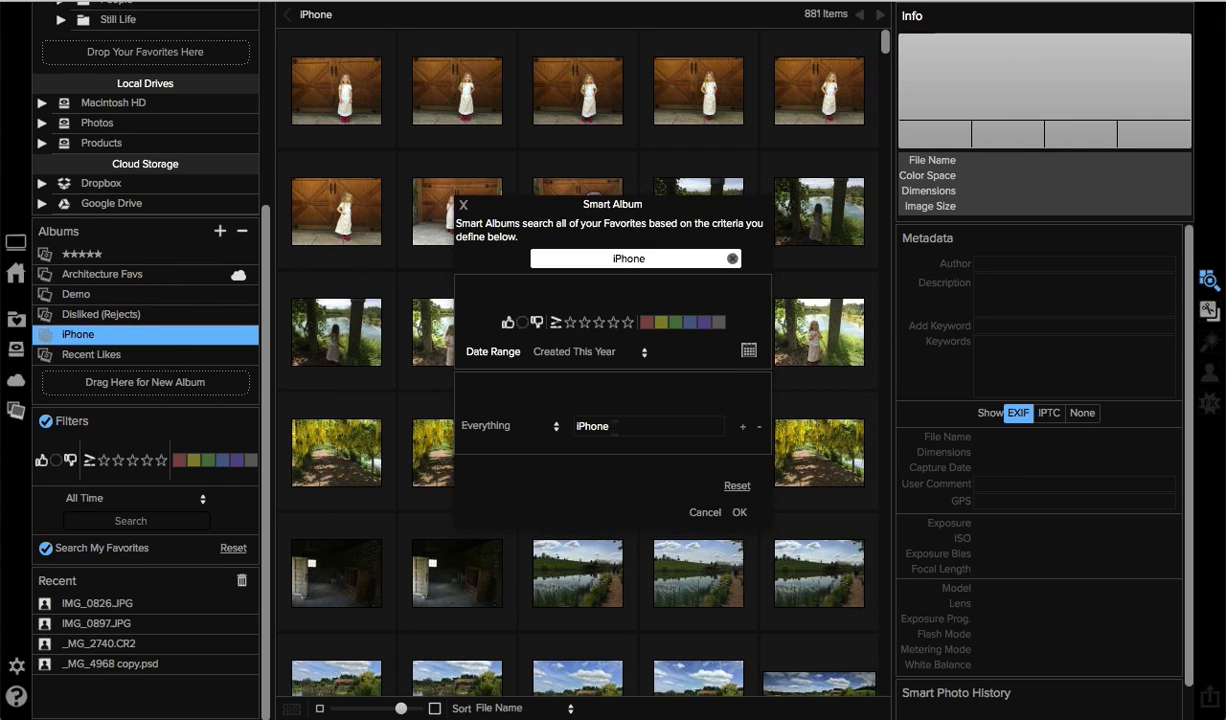
{"action": "left_click", "coordinate": [742, 426]}
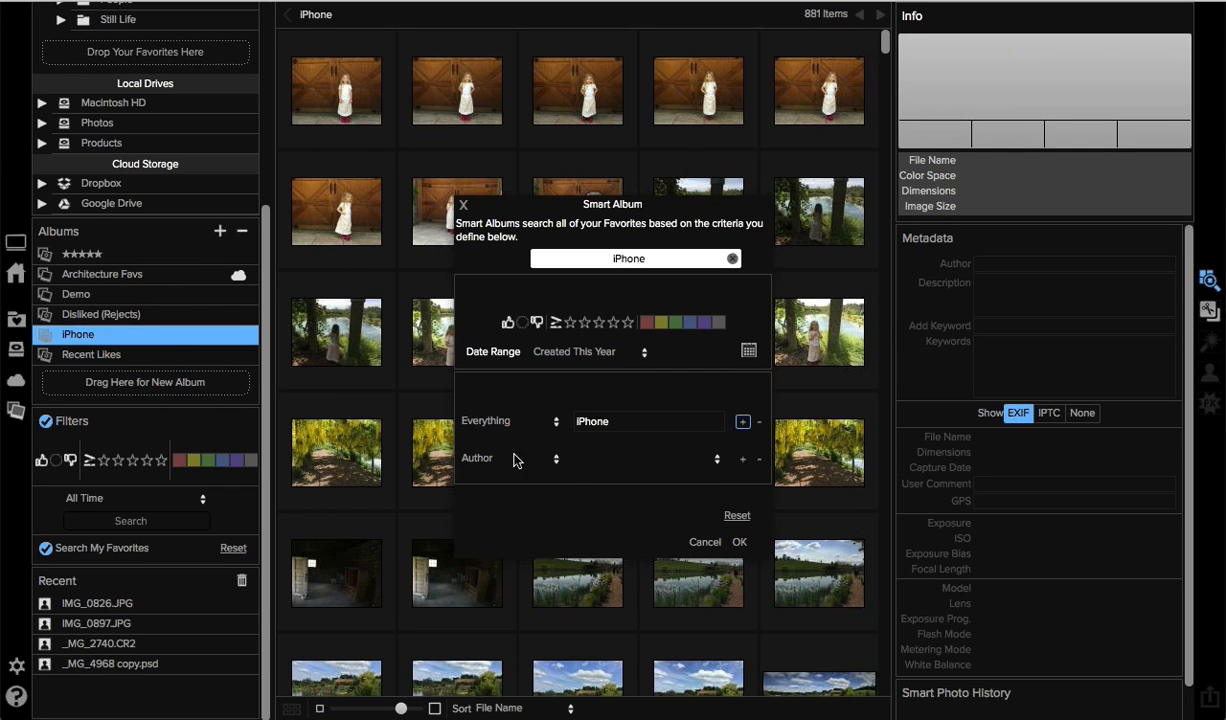
{"action": "left_click", "coordinate": [502, 458]}
{"action": "left_click", "coordinate": [531, 473]}
{"action": "left_click", "coordinate": [580, 457]}
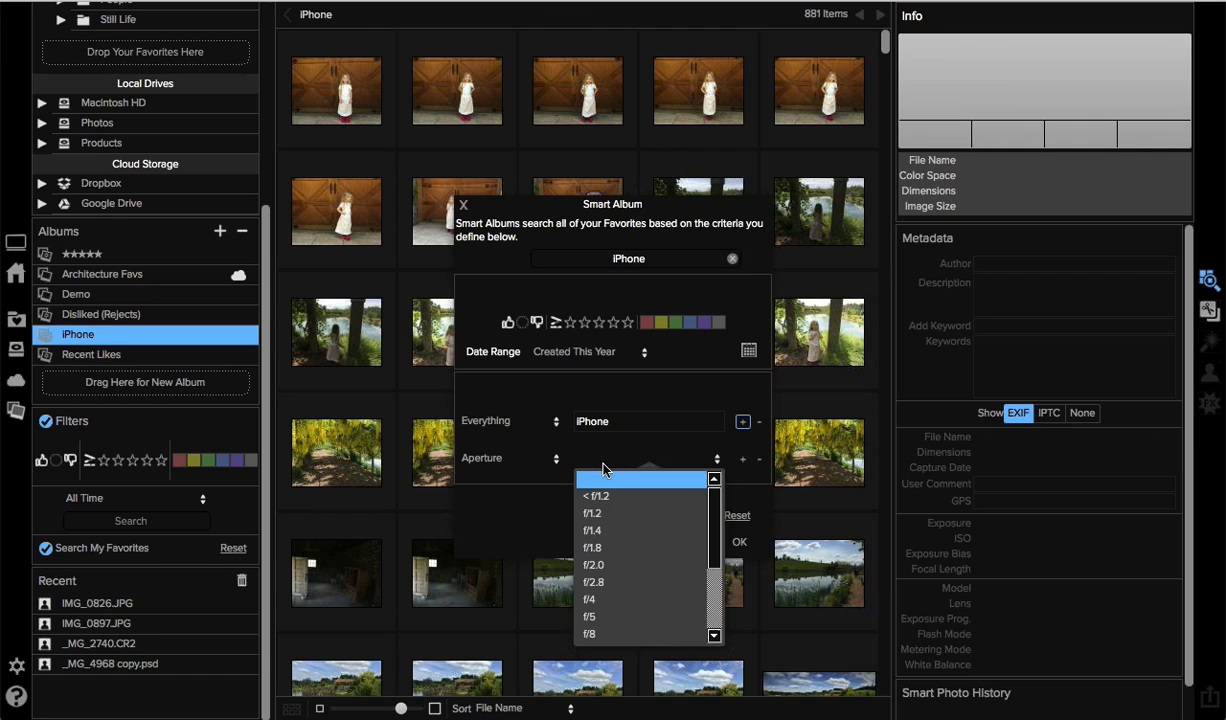
{"action": "left_click", "coordinate": [630, 580]}
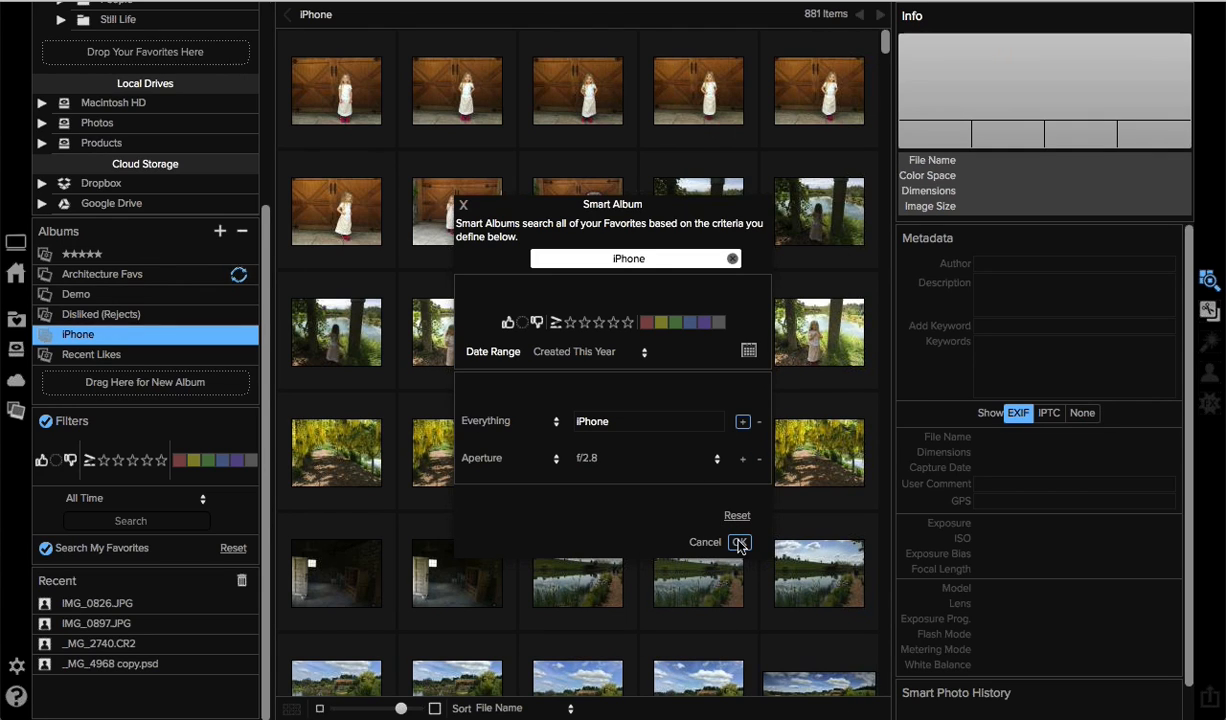
{"action": "left_click", "coordinate": [739, 542]}
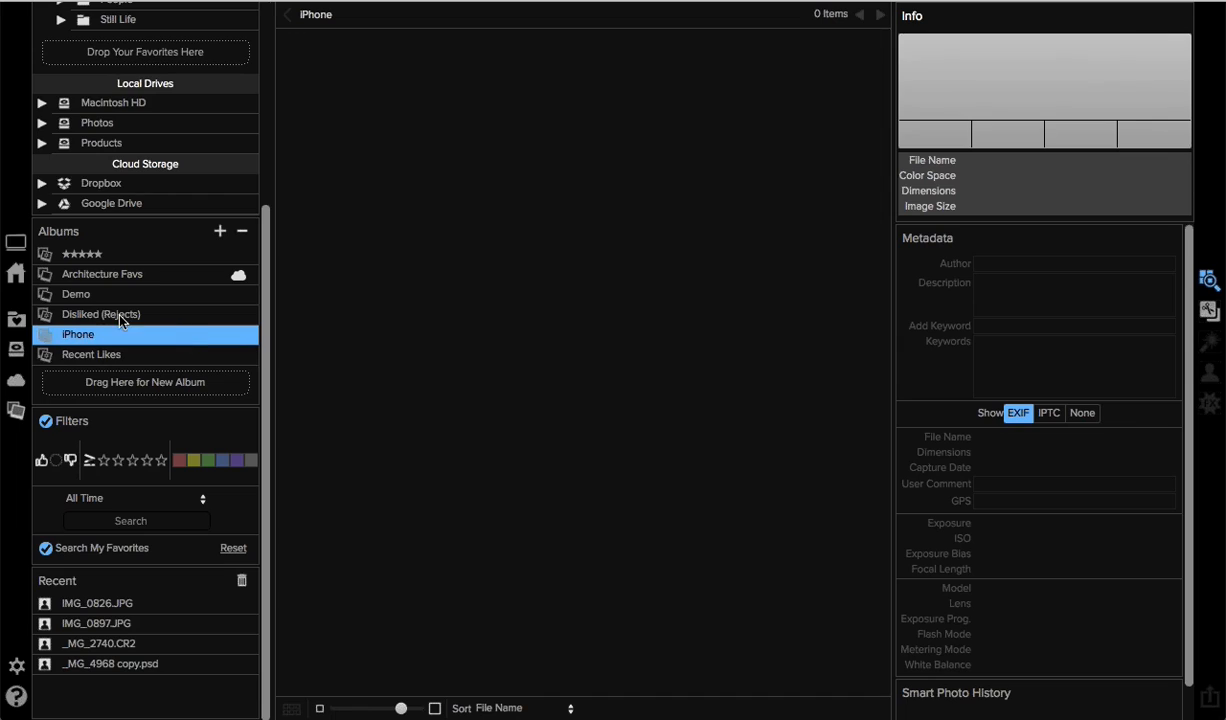
Return to the Architecture Favs album, dismiss its album options without choosing one, and switch to Keynote
{"action": "left_click", "coordinate": [145, 281]}
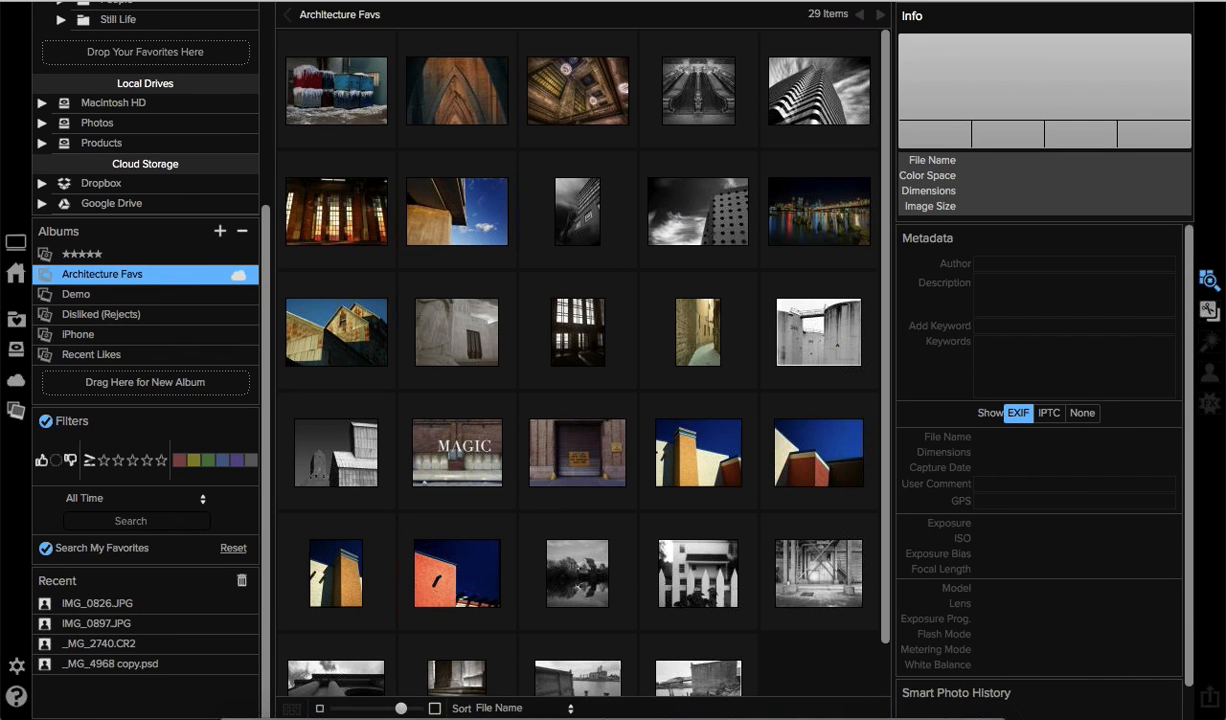
{"action": "left_click", "coordinate": [716, 686]}
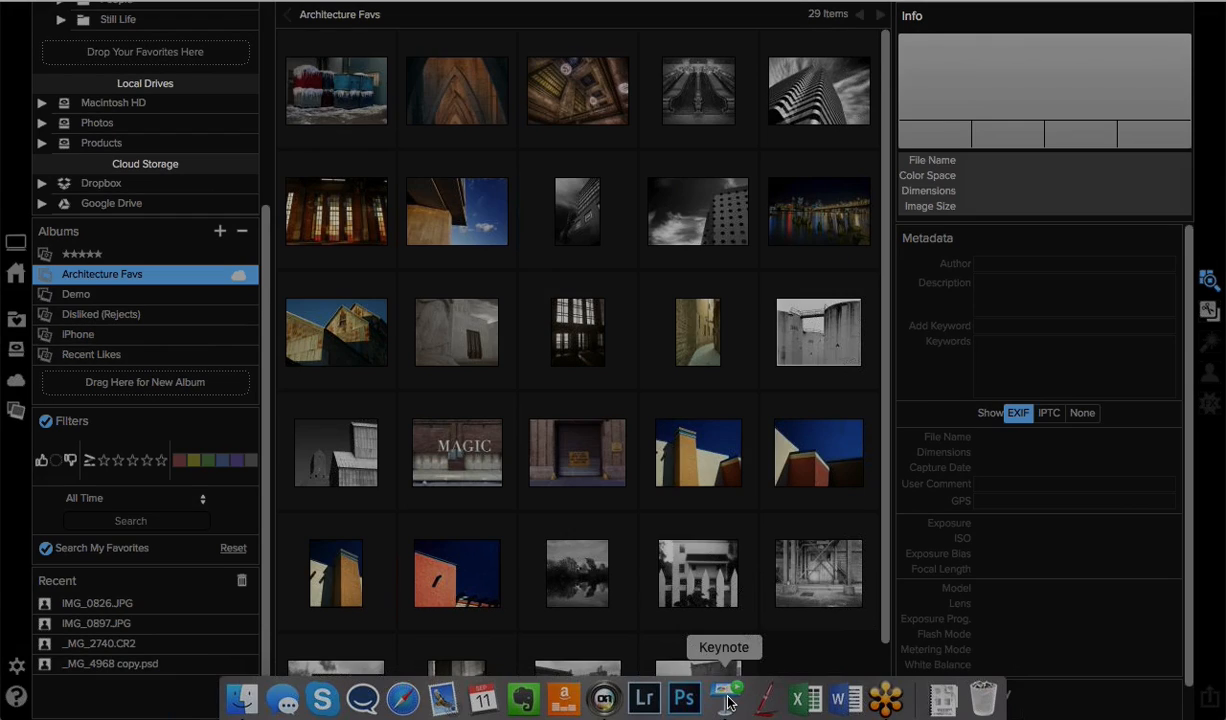
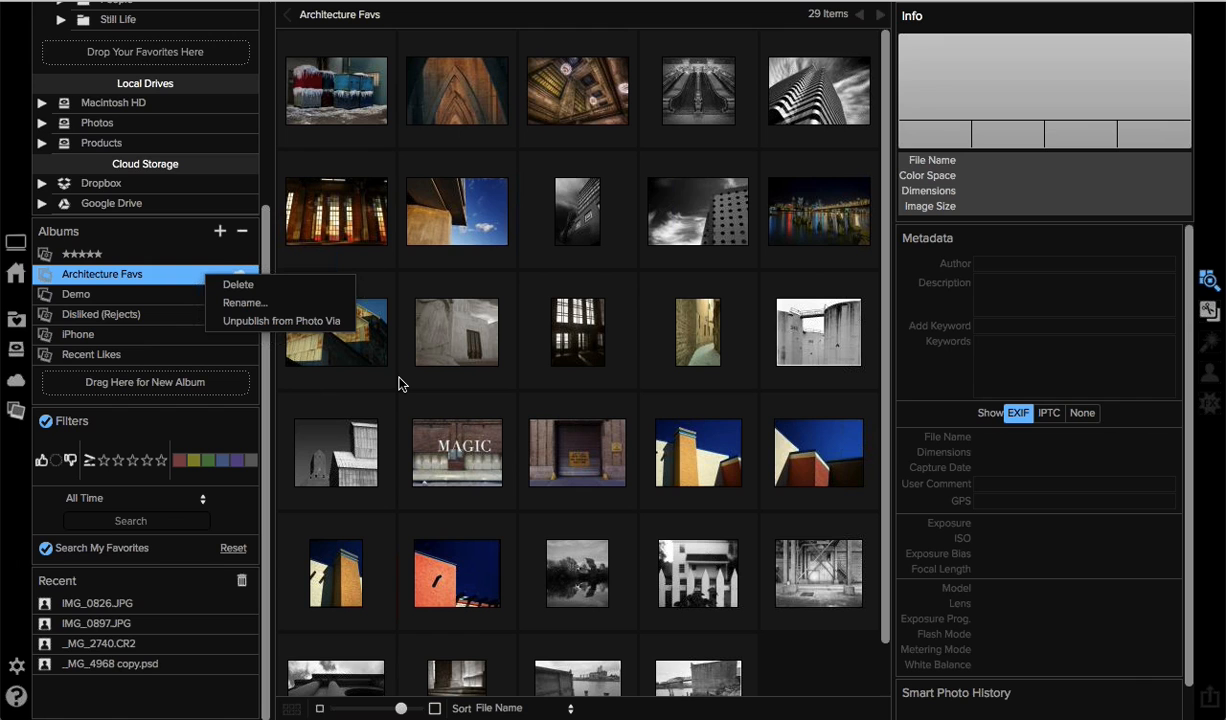
{"action": "left_click", "coordinate": [418, 388]}
{"action": "mouse_move", "coordinate": [523, 700]}
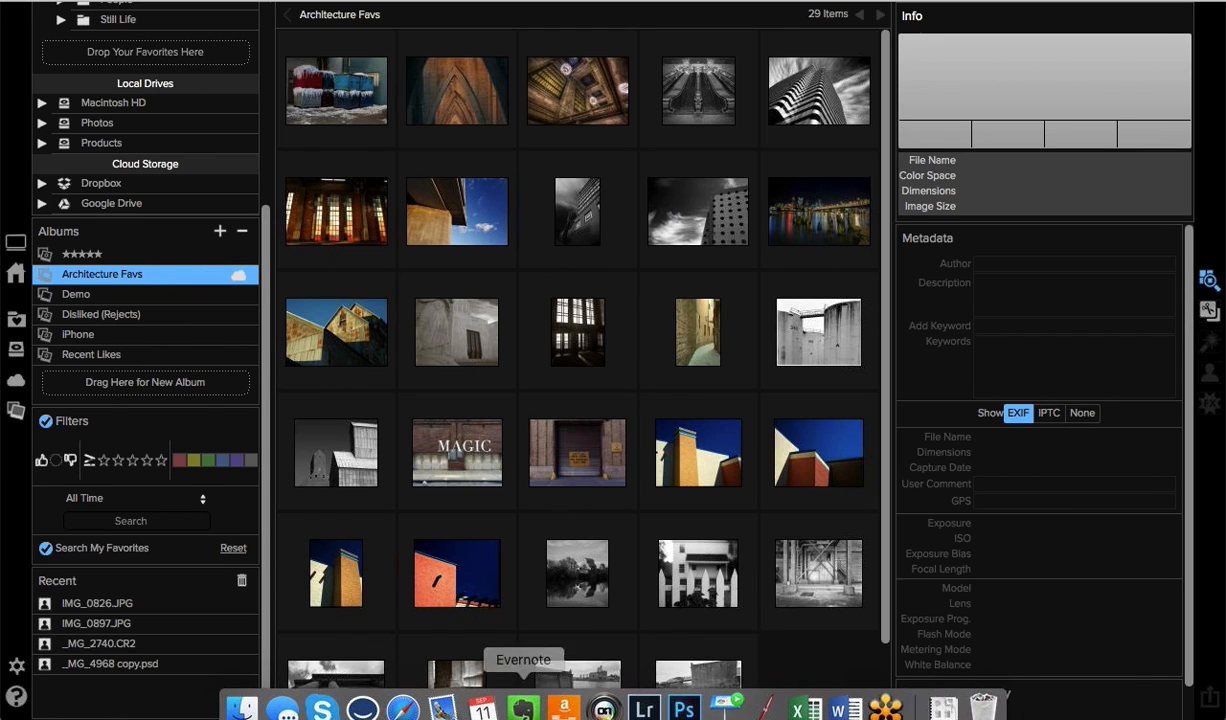
{"action": "left_click", "coordinate": [724, 697]}
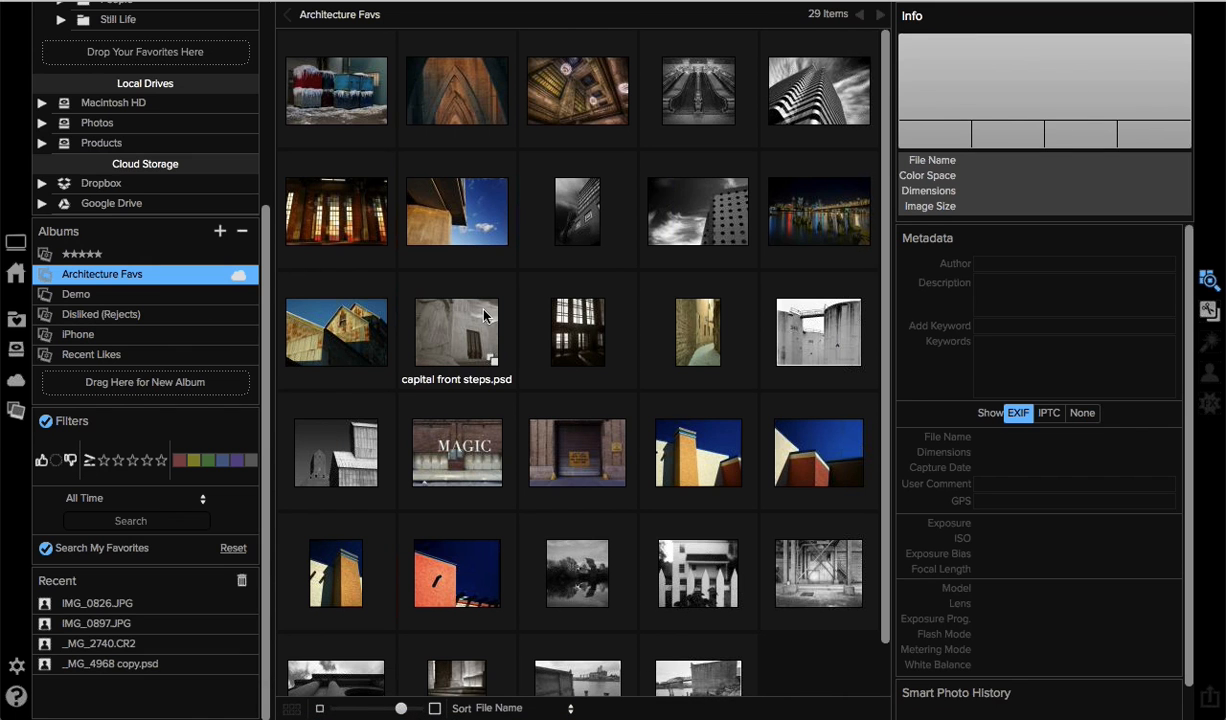
Start sharing the photo _MG_2740.CR2 to Facebook and cancel the post
{"action": "left_click", "coordinate": [476, 230]}
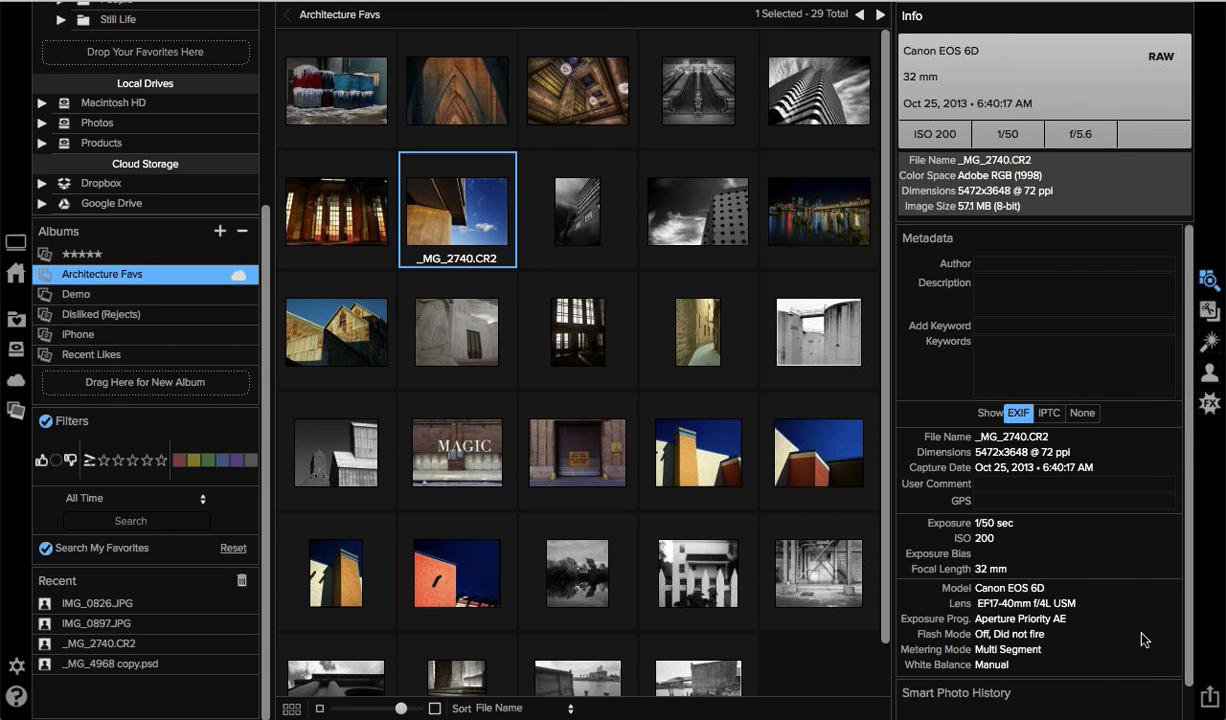
{"action": "left_click", "coordinate": [1213, 695]}
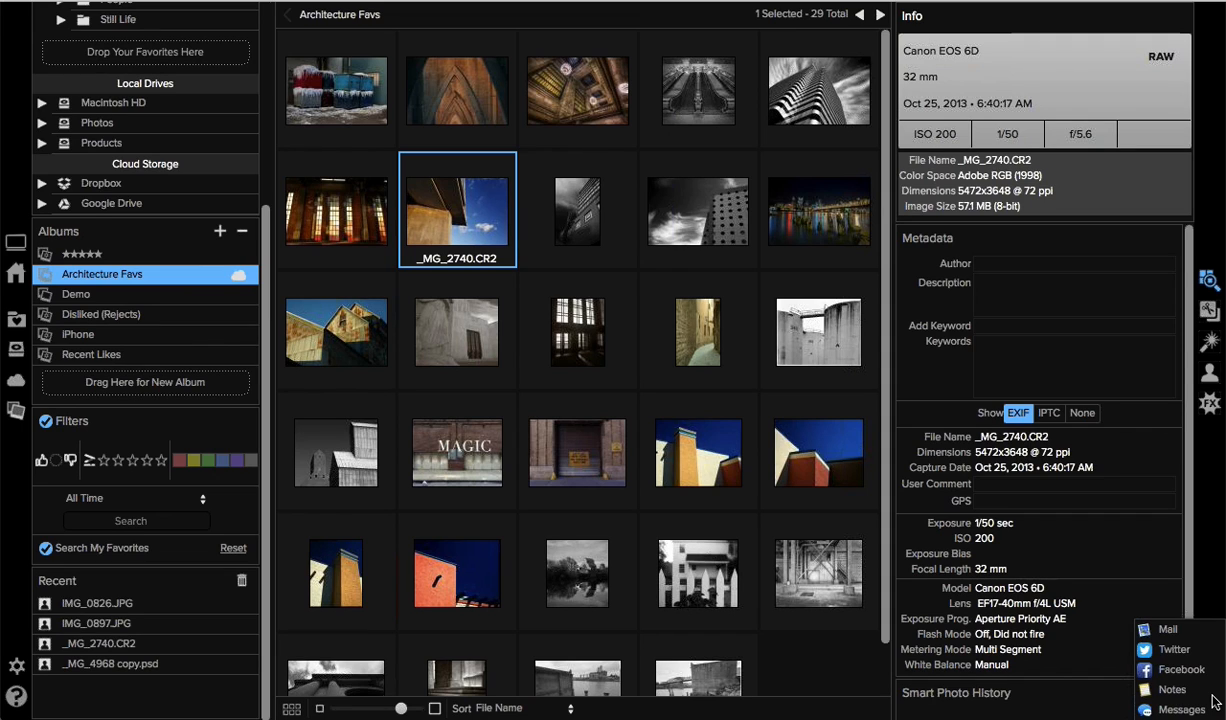
{"action": "left_click", "coordinate": [1186, 670]}
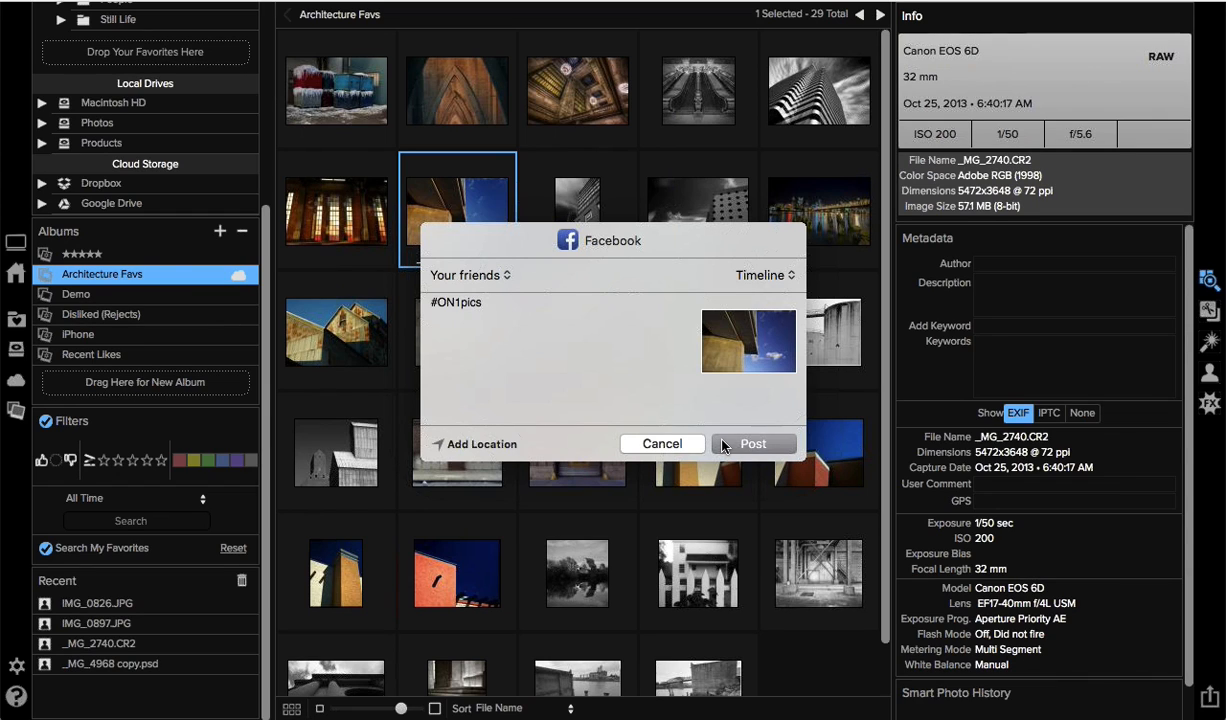
{"action": "left_click", "coordinate": [687, 445]}
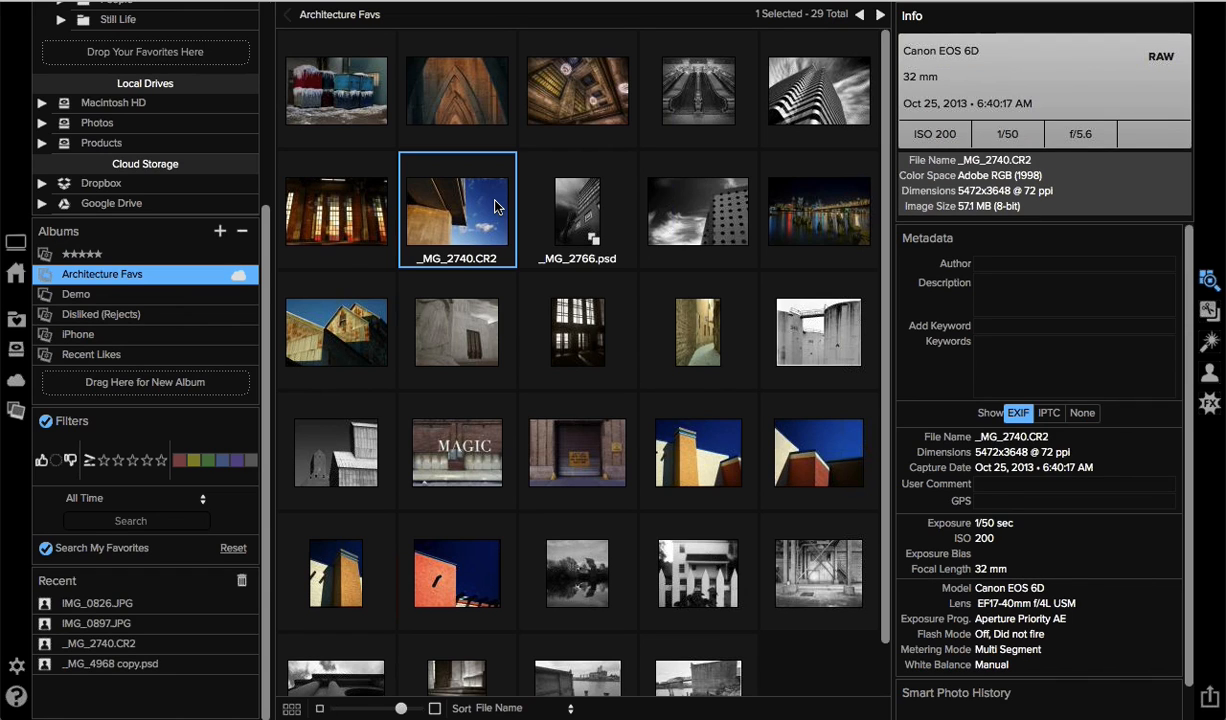
Select all photos in the Architecture Favs album, start an export and set the resizing method to Long Edge
{"action": "key", "text": "super+a"}
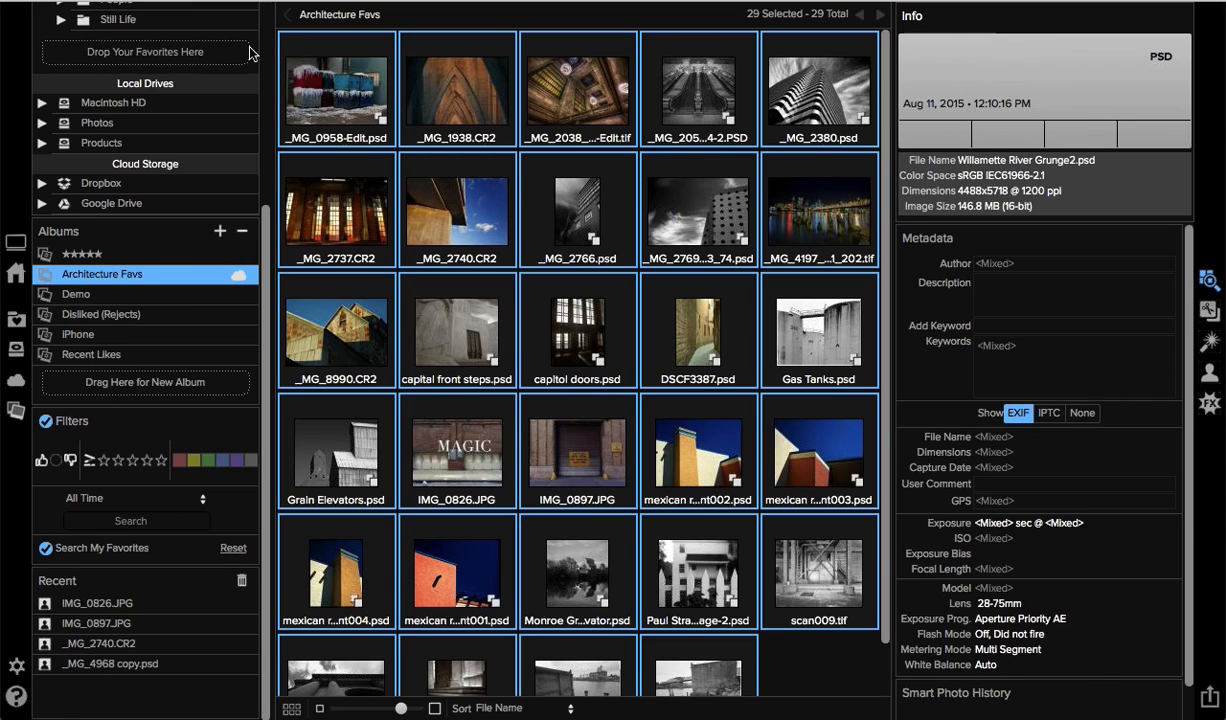
{"action": "right_click", "coordinate": [452, 230]}
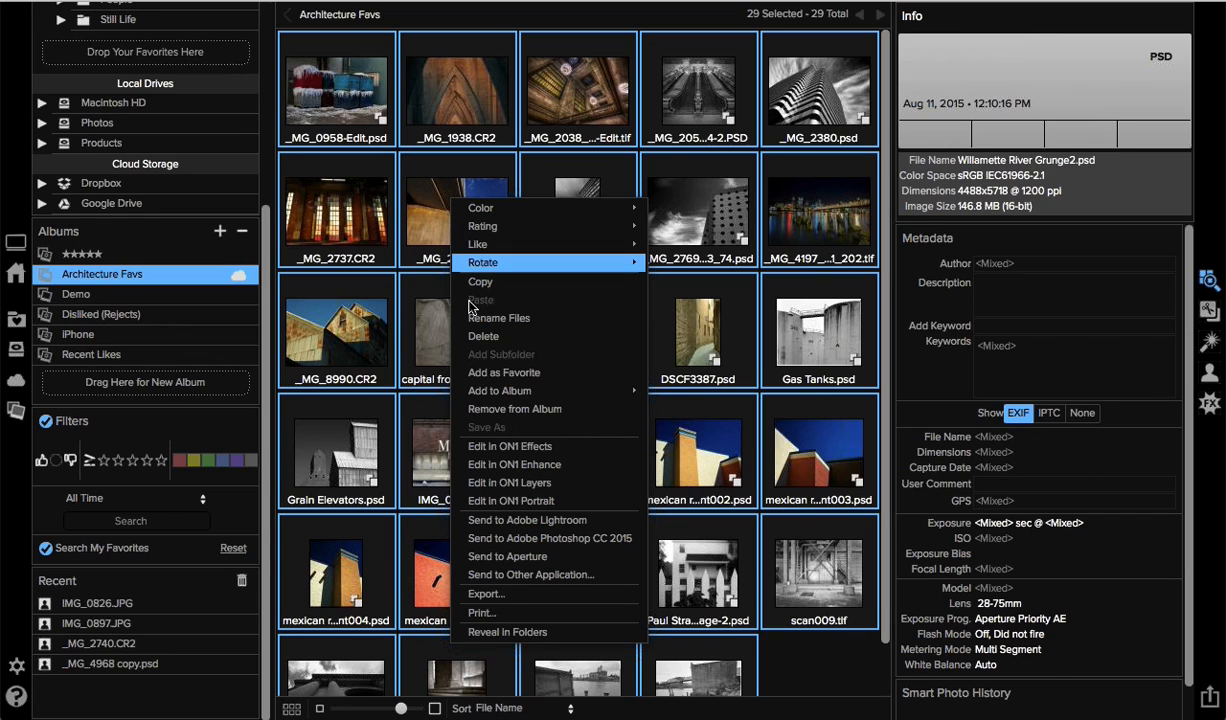
{"action": "left_click", "coordinate": [505, 593]}
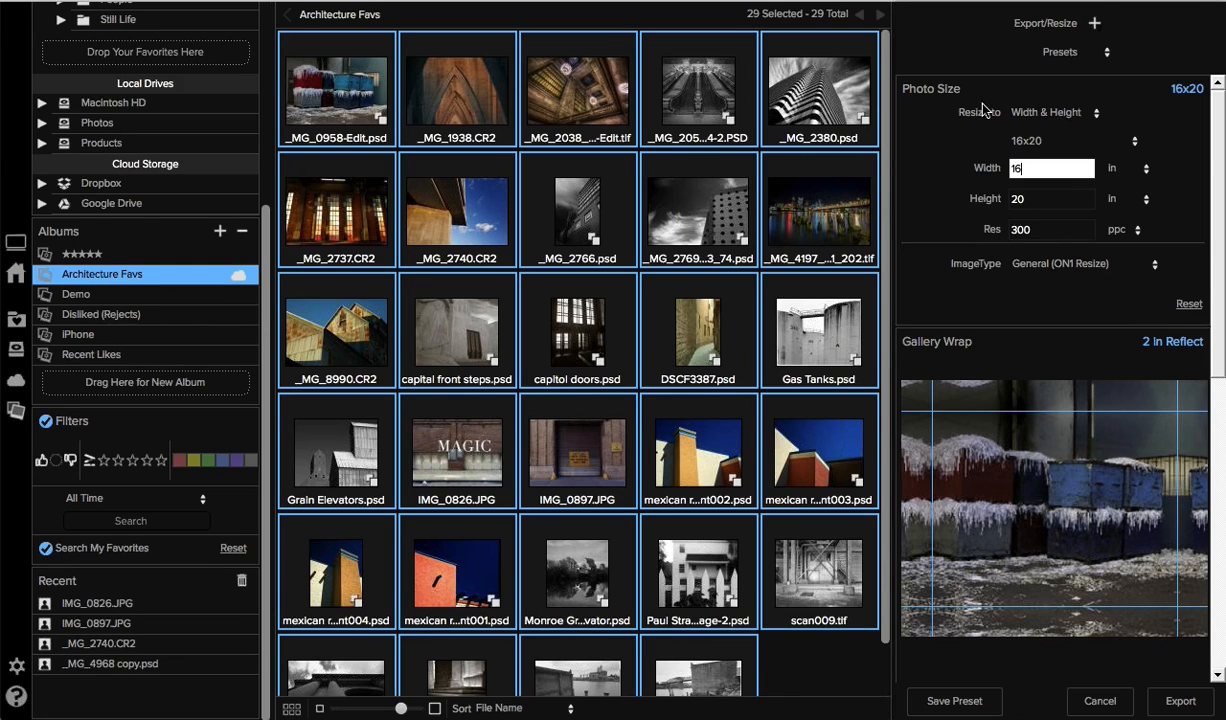
{"action": "left_click", "coordinate": [1043, 114]}
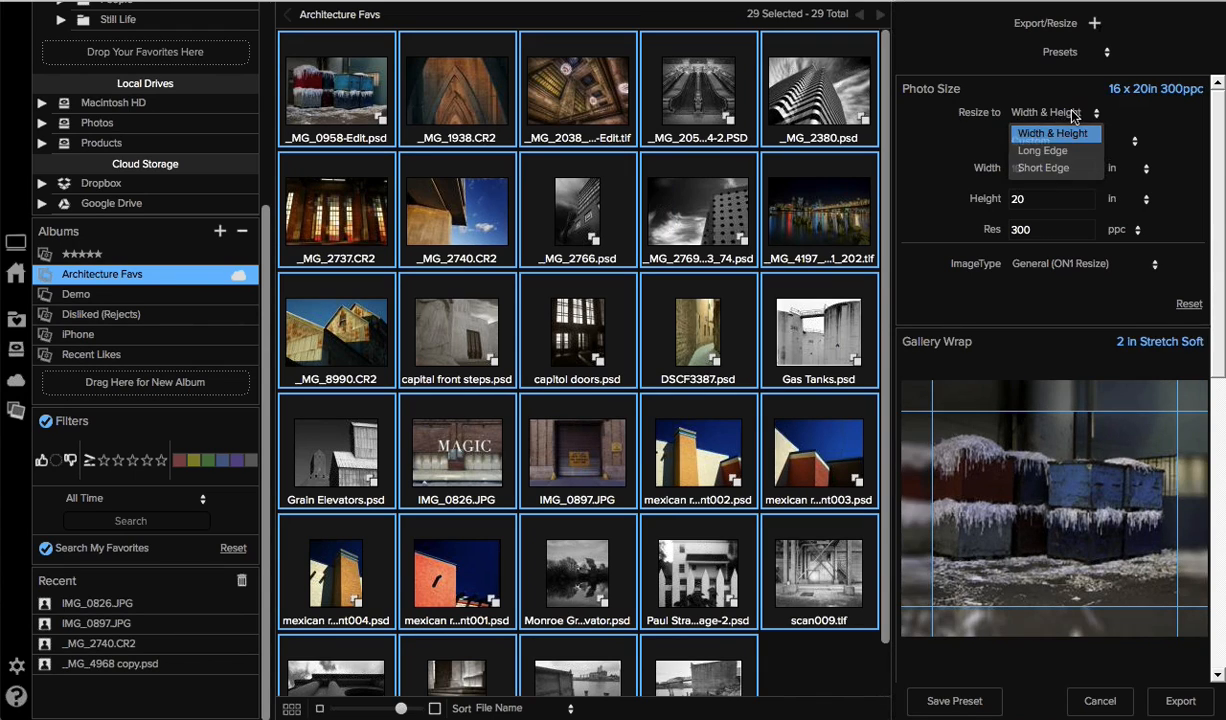
{"action": "left_click", "coordinate": [1030, 150]}
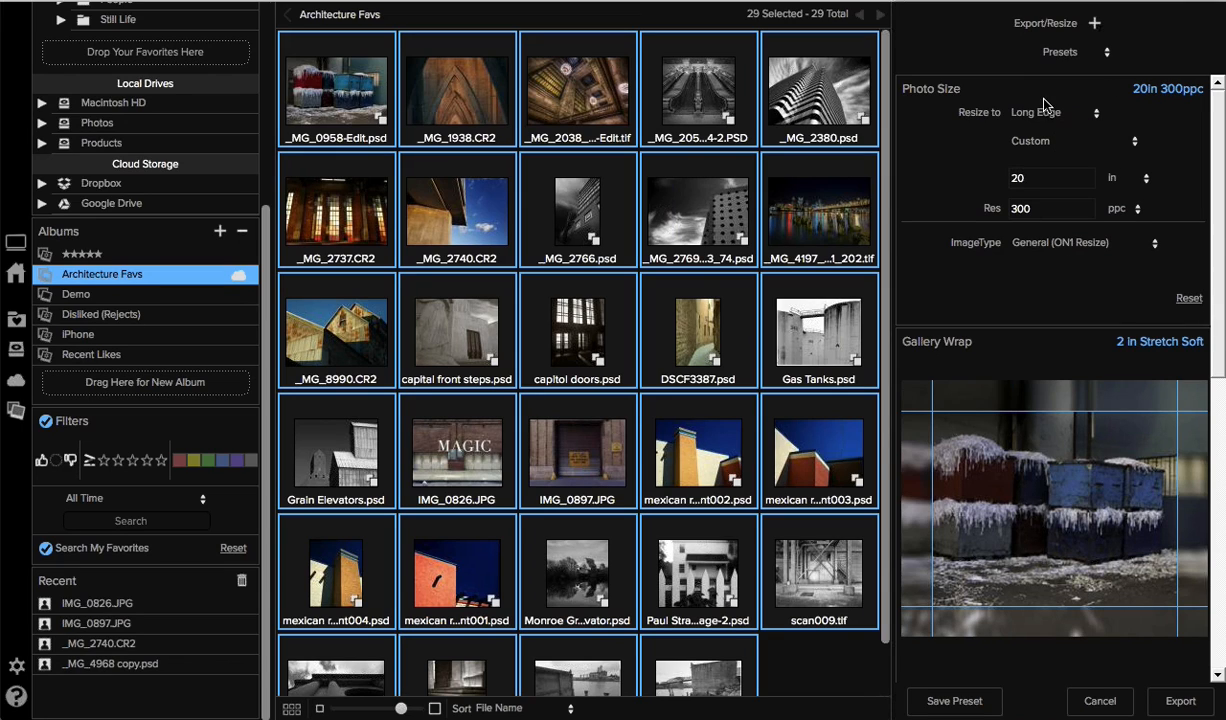
Switch the export's long edge unit to pixels and set its length to 1000
{"action": "left_click", "coordinate": [1122, 178]}
{"action": "left_click", "coordinate": [1127, 198]}
{"action": "left_click", "coordinate": [1059, 177]}
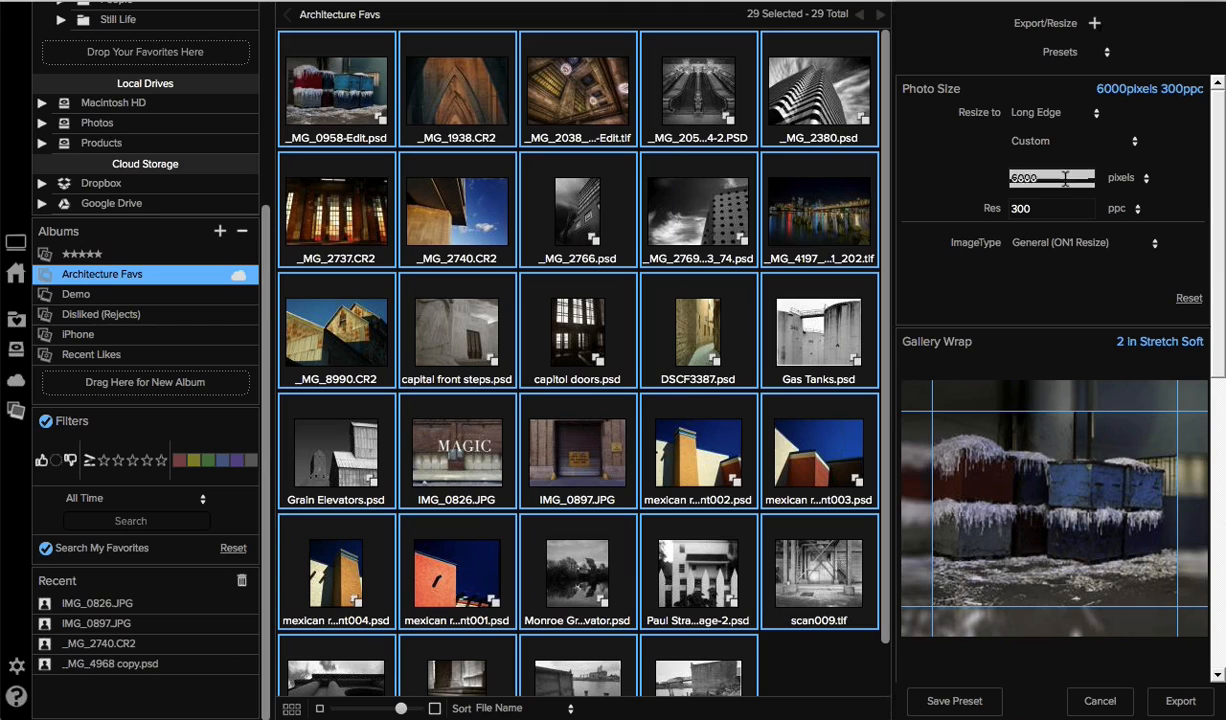
{"action": "left_click_drag", "start_coordinate": [1059, 177], "coordinate": [970, 168]}
{"action": "type", "text": "1000"}
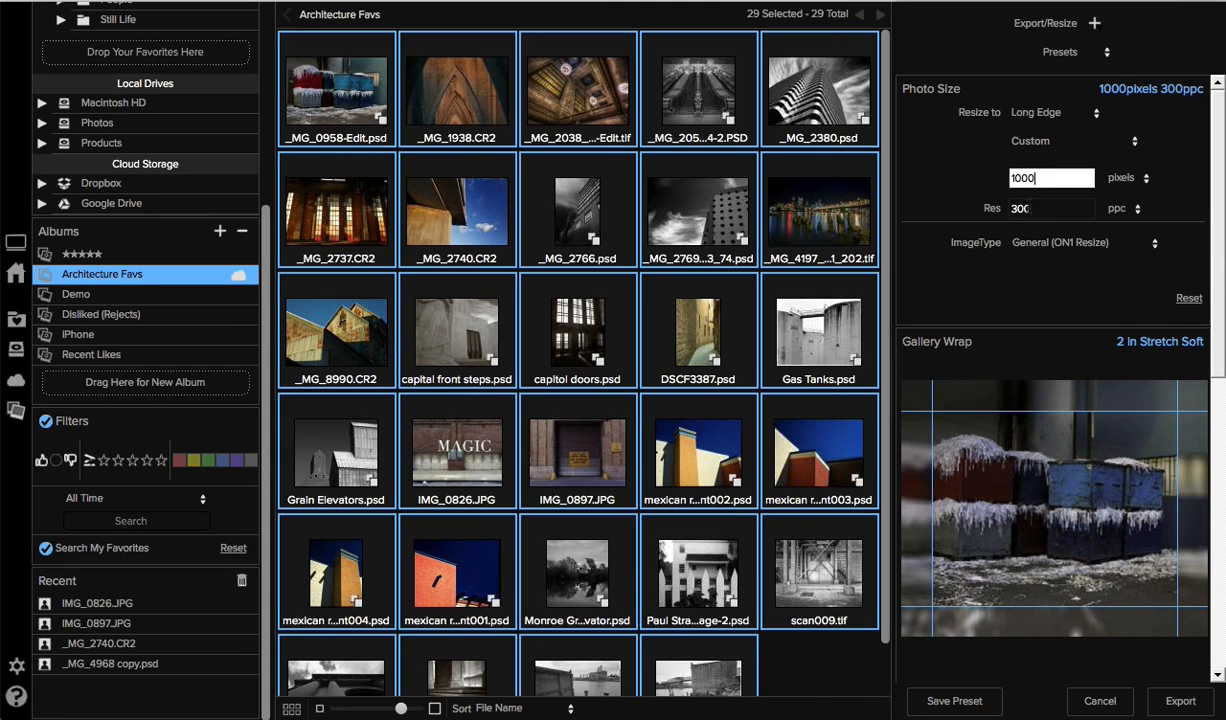
Set the export resolution to 96 ppi and keep the image type General (ON1 Resize)
{"action": "left_click", "coordinate": [1025, 208]}
{"action": "left_click", "coordinate": [1126, 208]}
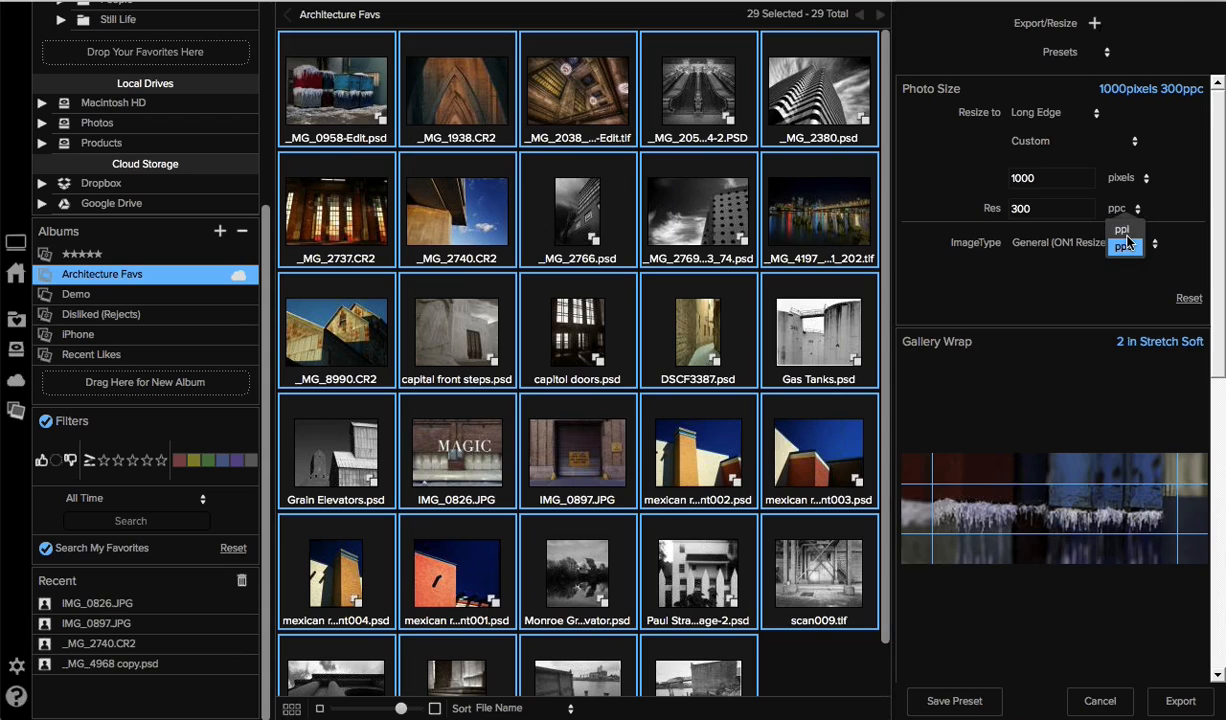
{"action": "left_click", "coordinate": [1123, 231]}
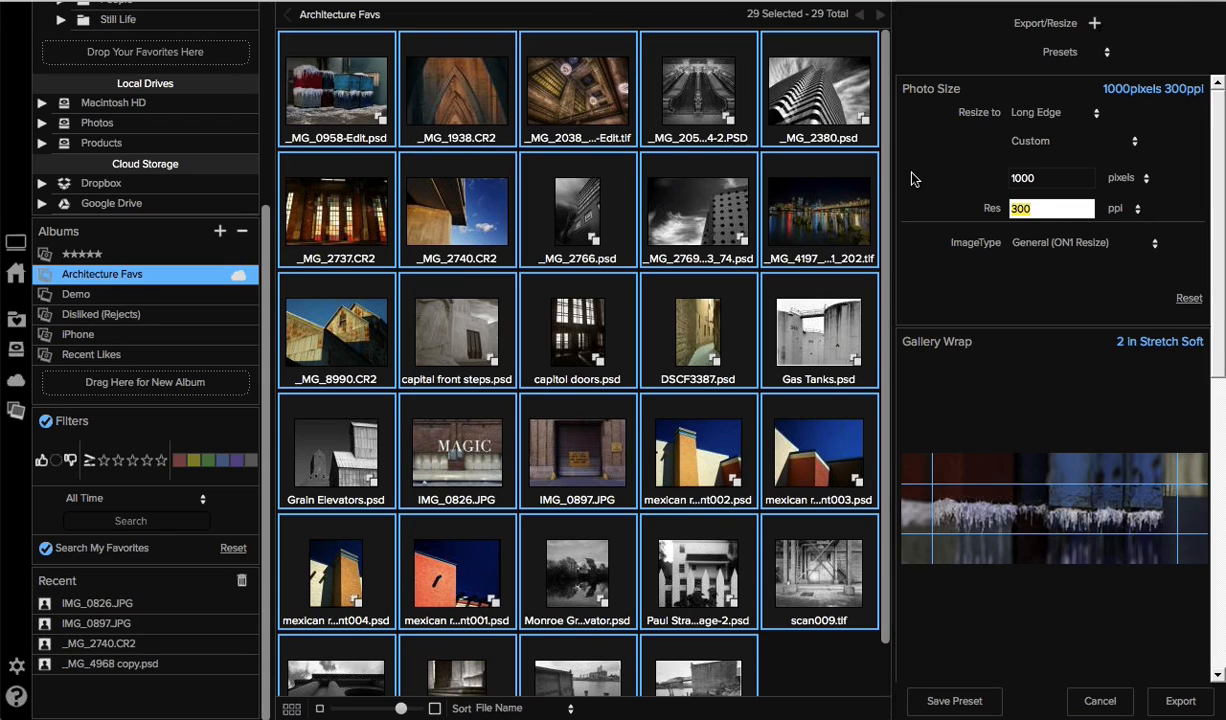
{"action": "type", "text": "96"}
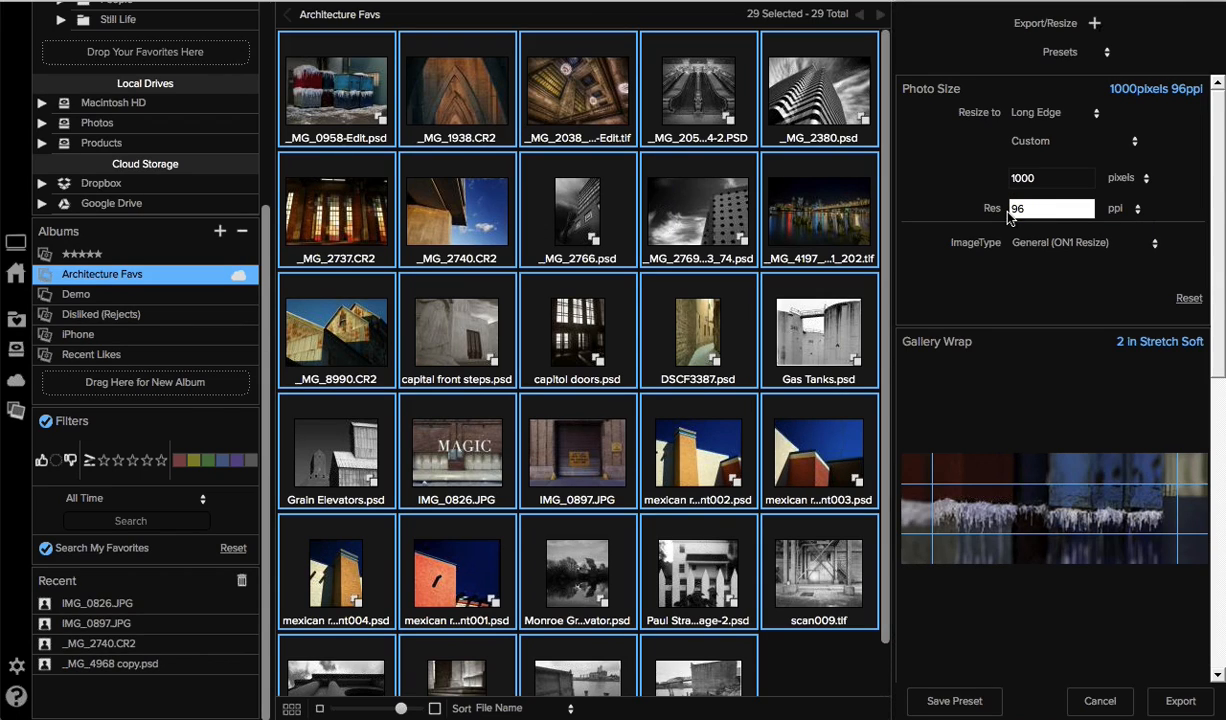
{"action": "key", "text": "shift+Tab"}
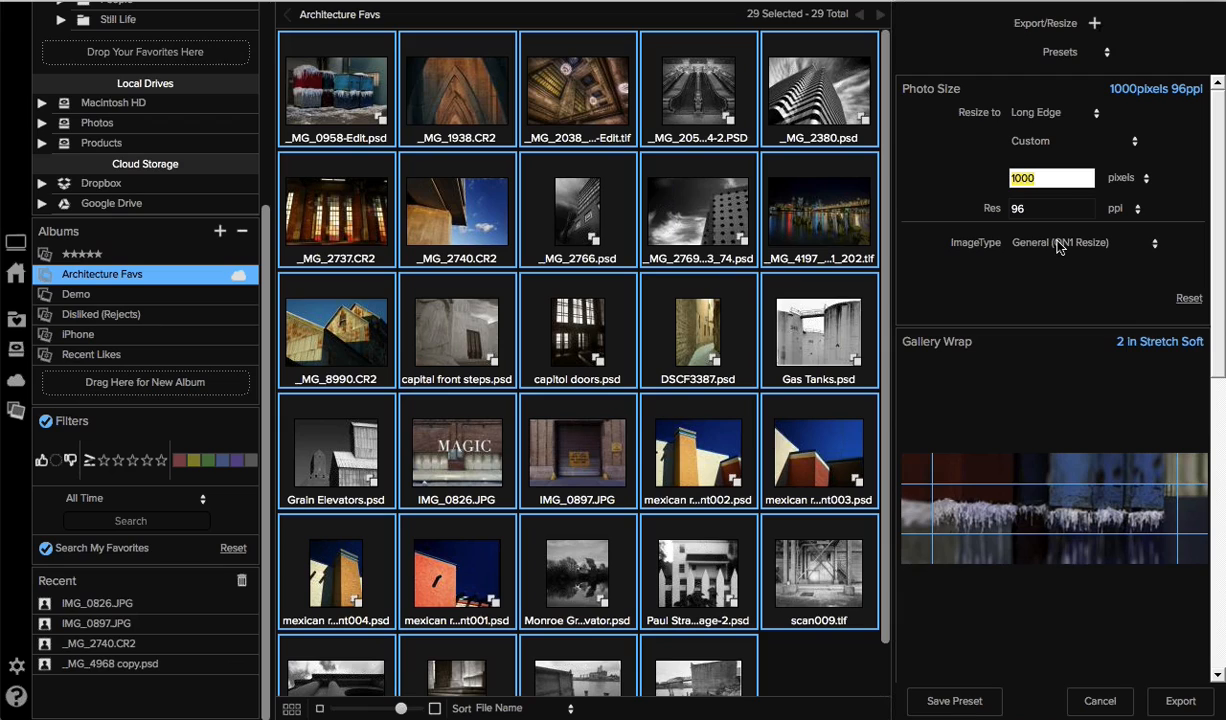
{"action": "left_click", "coordinate": [1058, 246]}
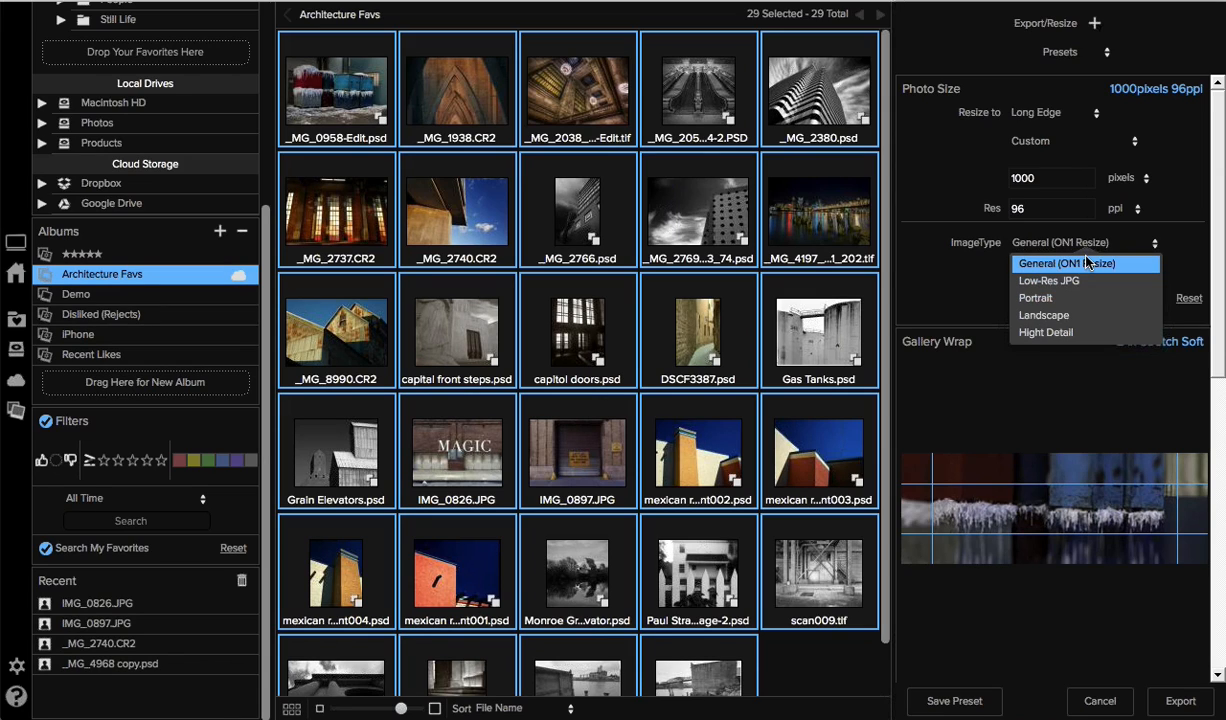
{"action": "left_click", "coordinate": [1088, 262]}
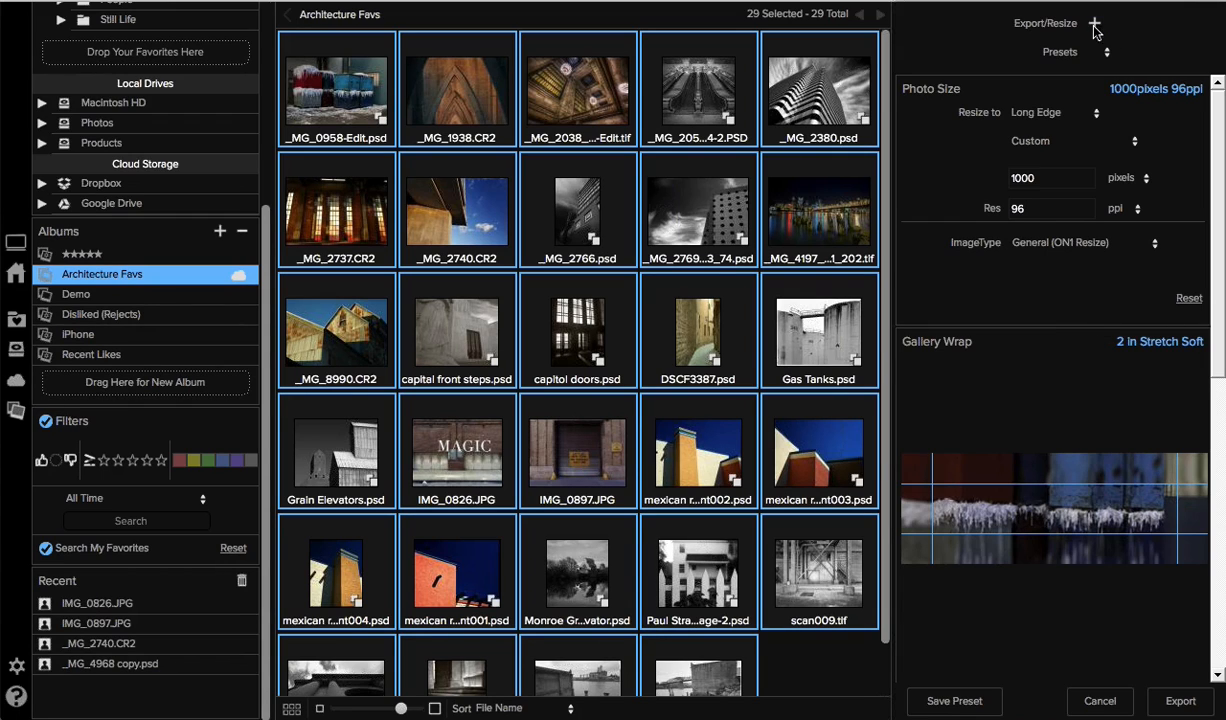
Remove Gallery Wrap from the export and keep the file type JPEG with the sRGB colour profile
{"action": "left_click", "coordinate": [1095, 22]}
{"action": "left_click", "coordinate": [1130, 135]}
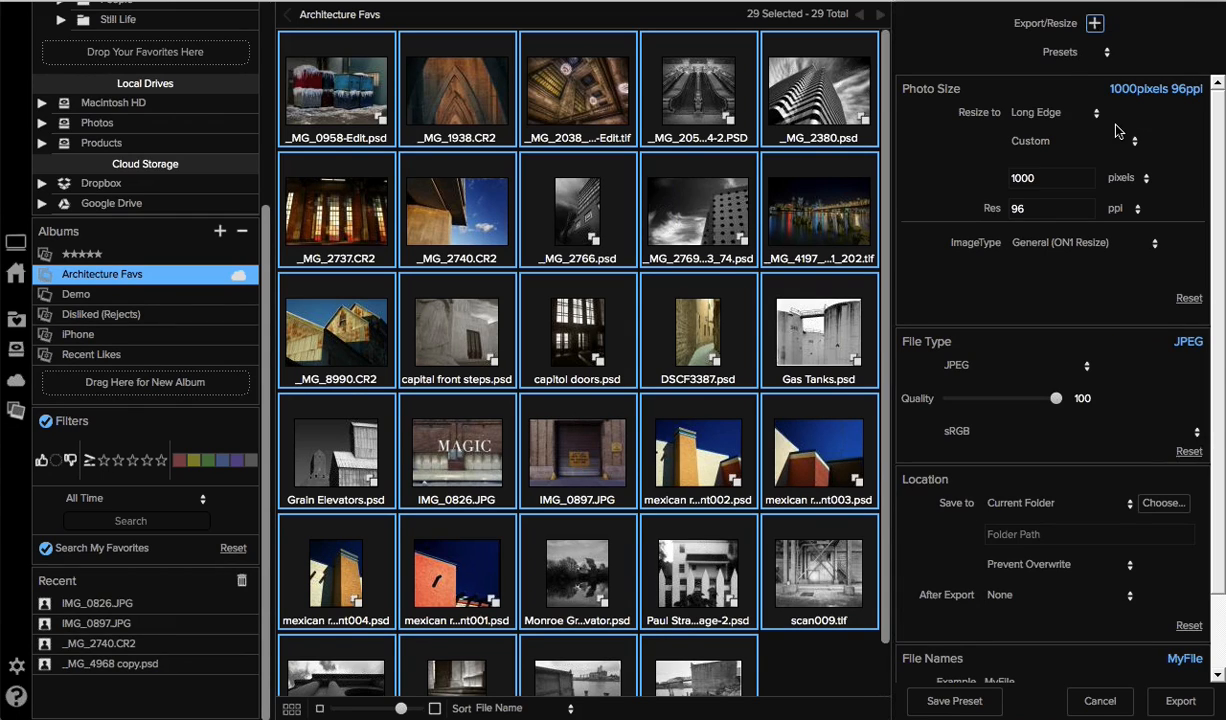
{"action": "left_click", "coordinate": [1047, 366]}
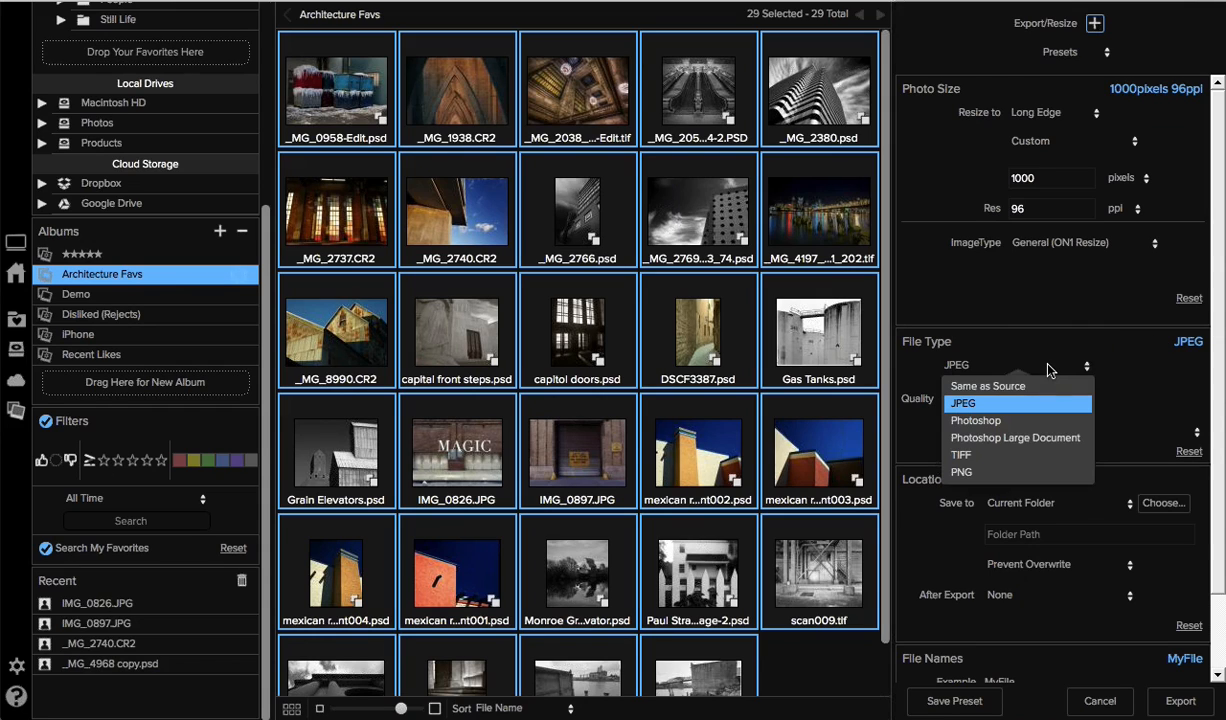
{"action": "left_click", "coordinate": [960, 403]}
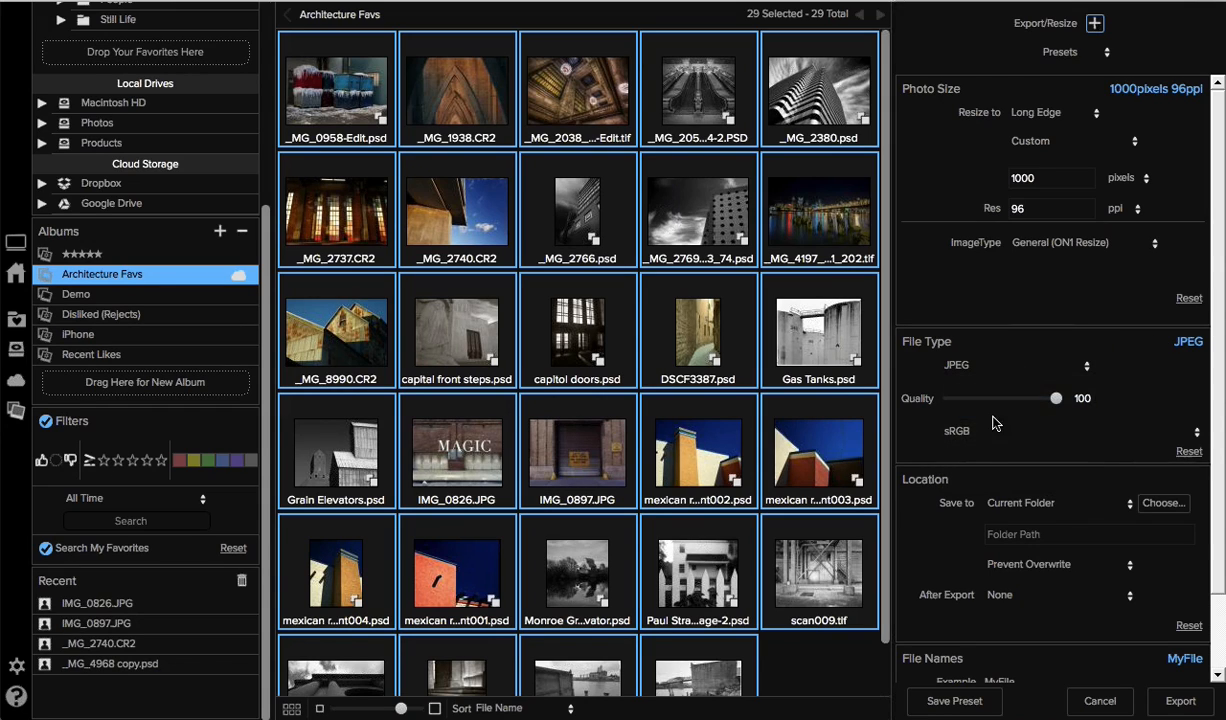
{"action": "left_click", "coordinate": [966, 437]}
{"action": "left_click", "coordinate": [1037, 449]}
Set the export's After Export action to Show in Finder
{"action": "scroll", "coordinate": [1037, 452], "scroll_direction": "down", "scroll_amount": 2}
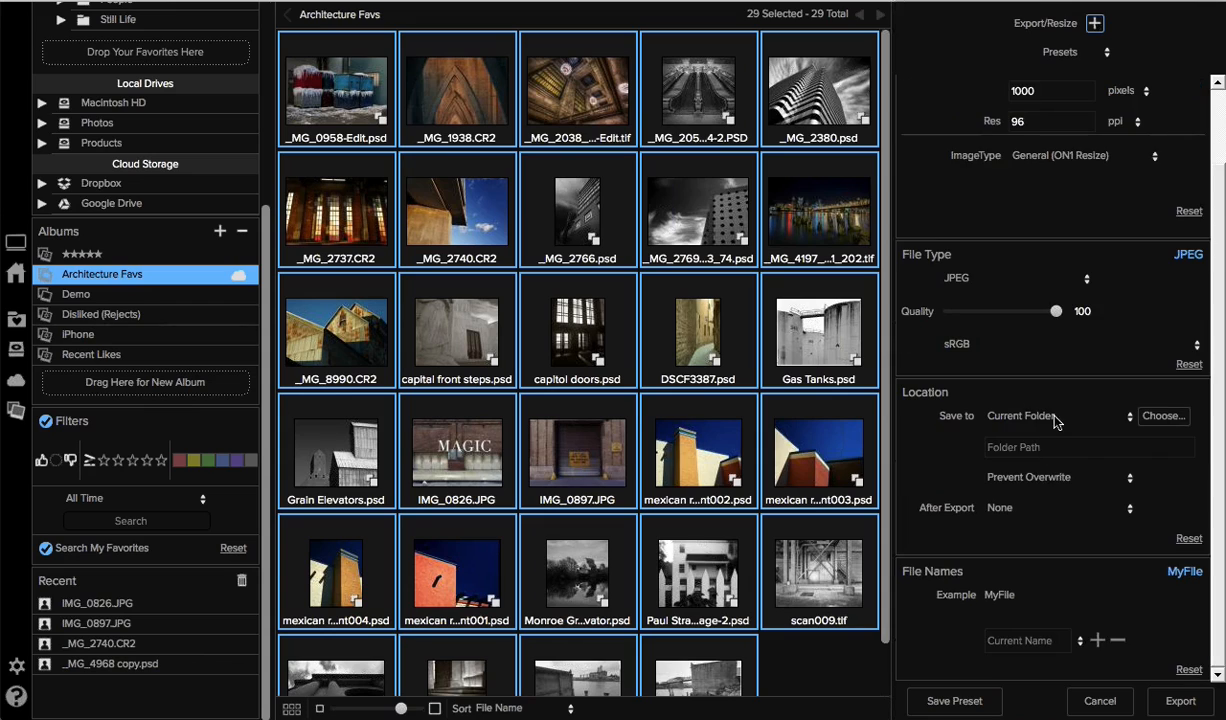
{"action": "left_click", "coordinate": [1021, 508]}
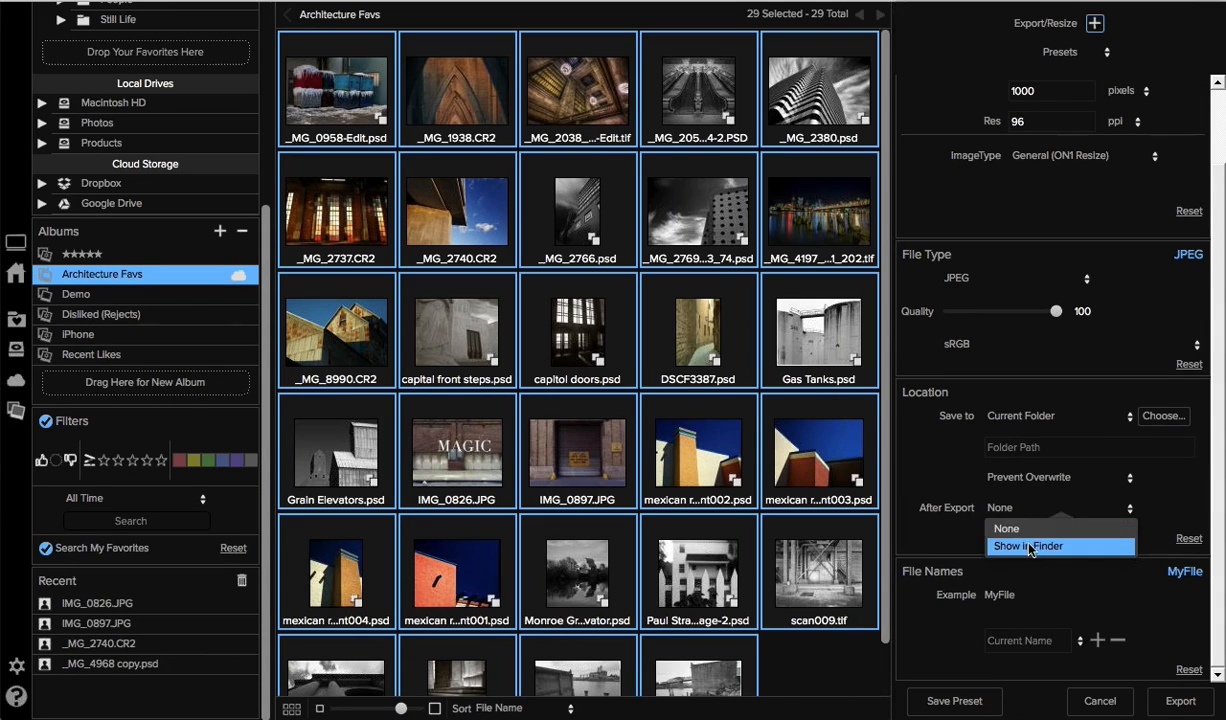
{"action": "left_click", "coordinate": [1030, 547]}
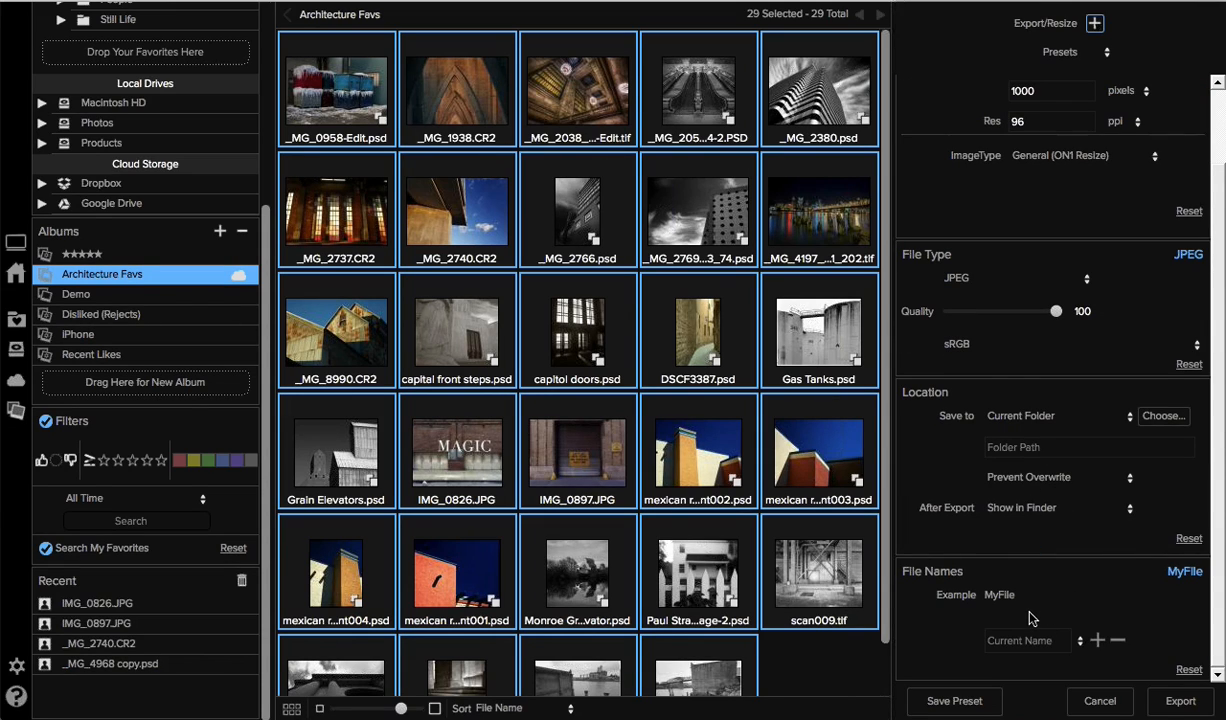
{"action": "scroll", "coordinate": [1030, 617], "scroll_direction": "up", "scroll_amount": 2}
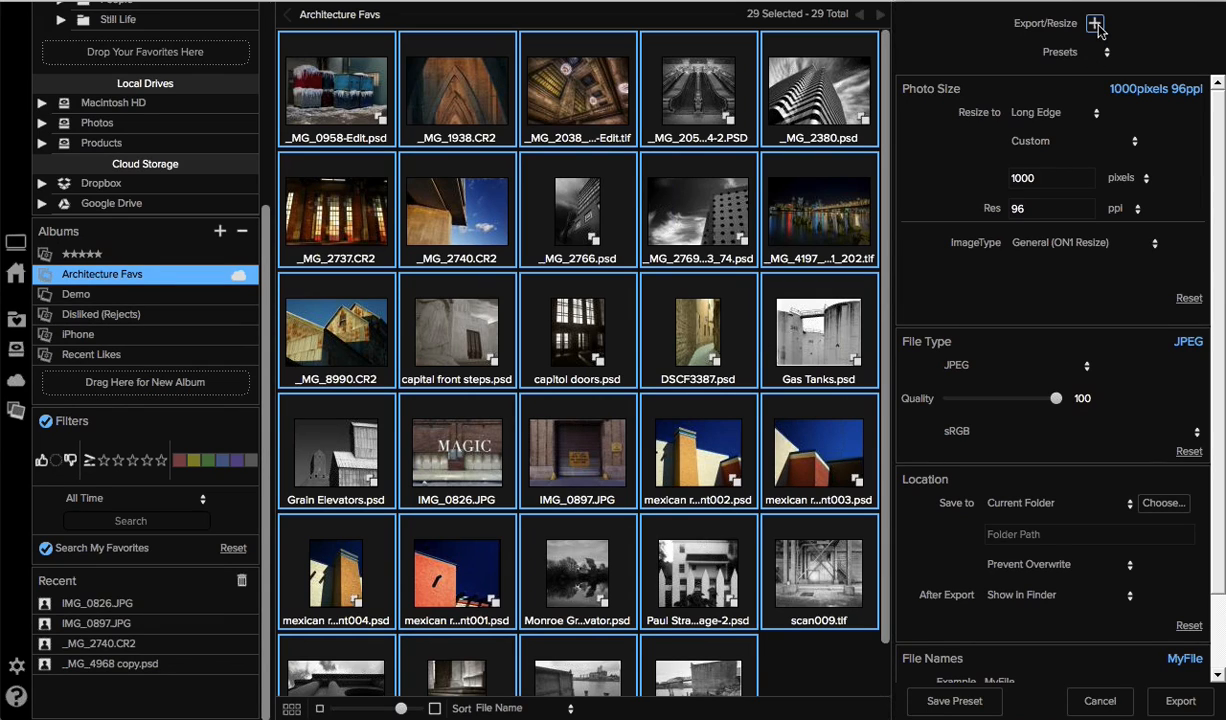
Add Sharpening to the export and set it to Screen Medium
{"action": "left_click", "coordinate": [1096, 24]}
{"action": "left_click", "coordinate": [1124, 99]}
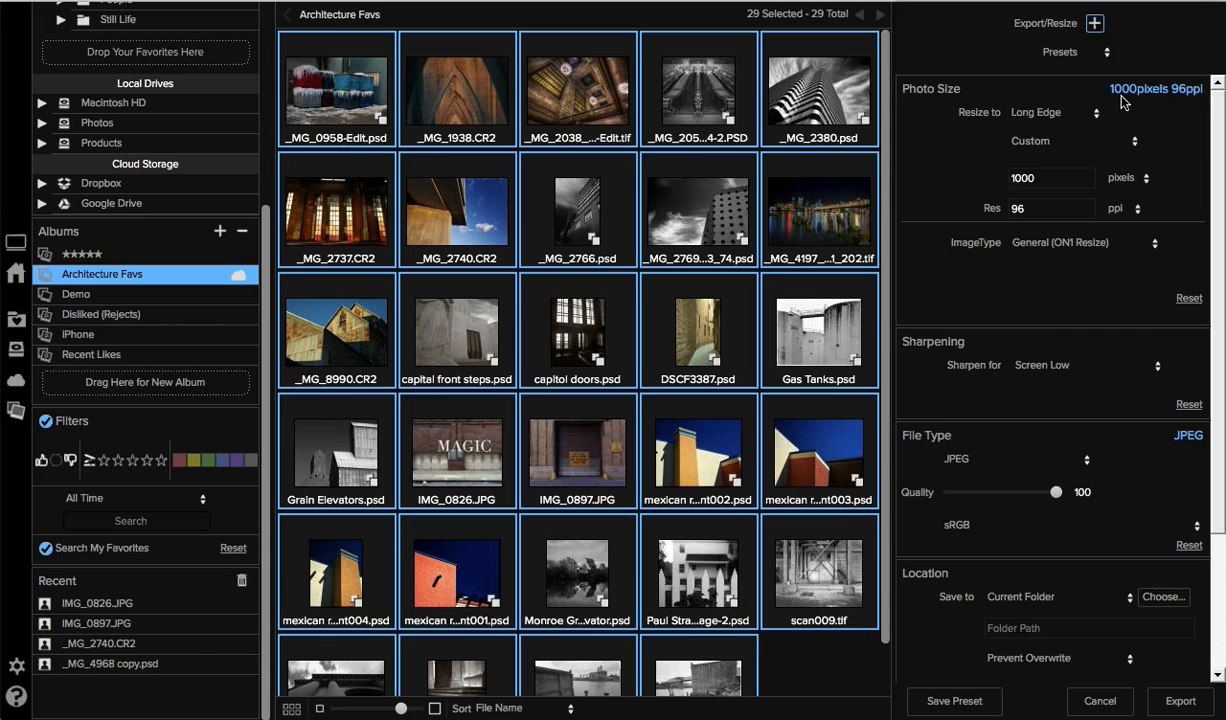
{"action": "left_click", "coordinate": [1040, 365]}
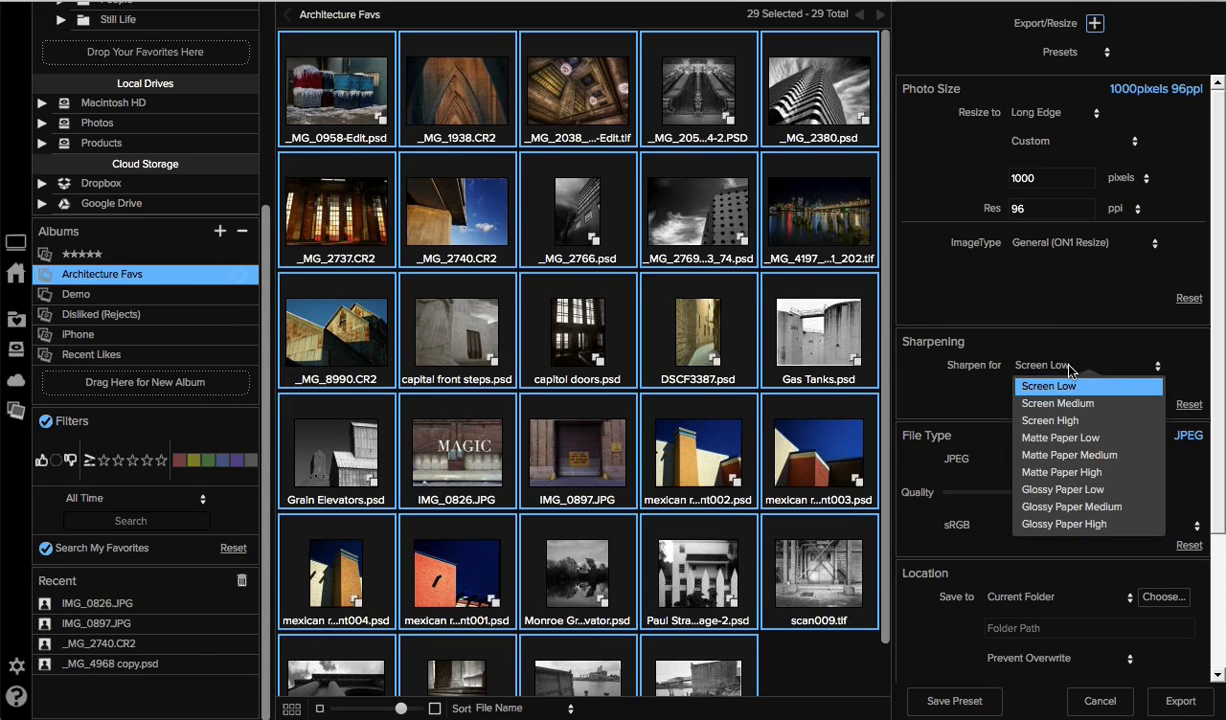
{"action": "left_click", "coordinate": [1074, 404]}
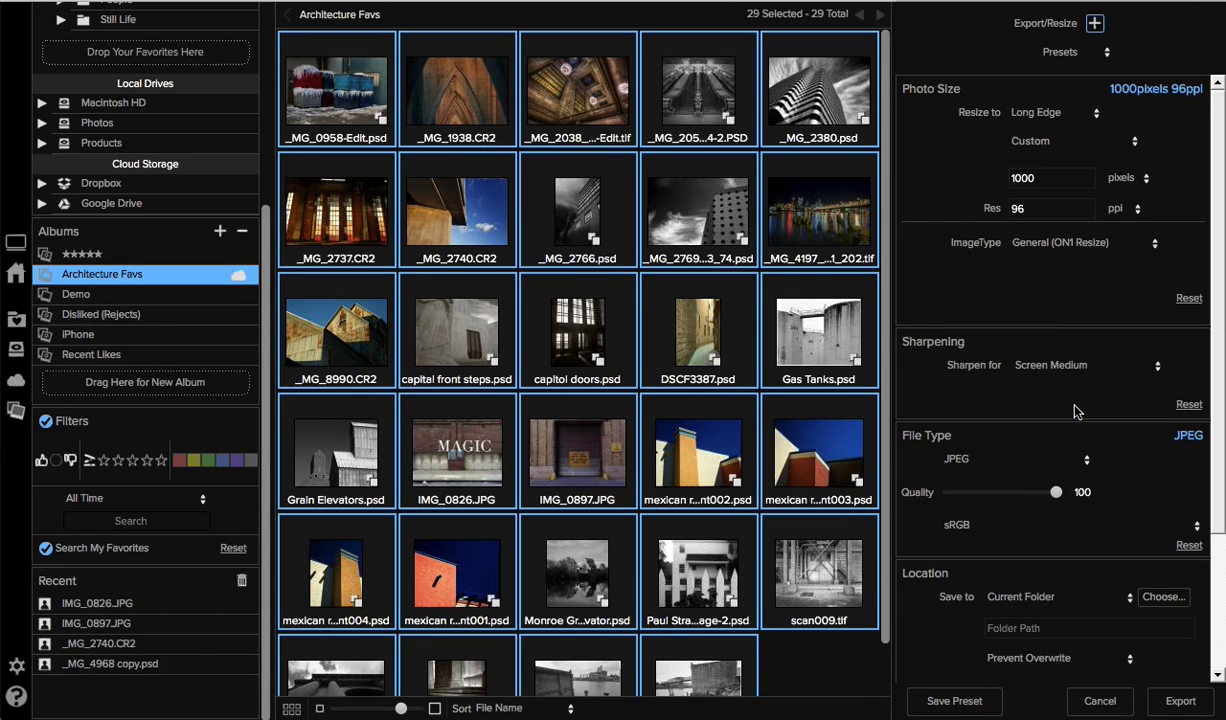
Add a watermark to the export with size 84 and opacity 46, trying other positions before placing it in the centre
{"action": "left_click", "coordinate": [1096, 24]}
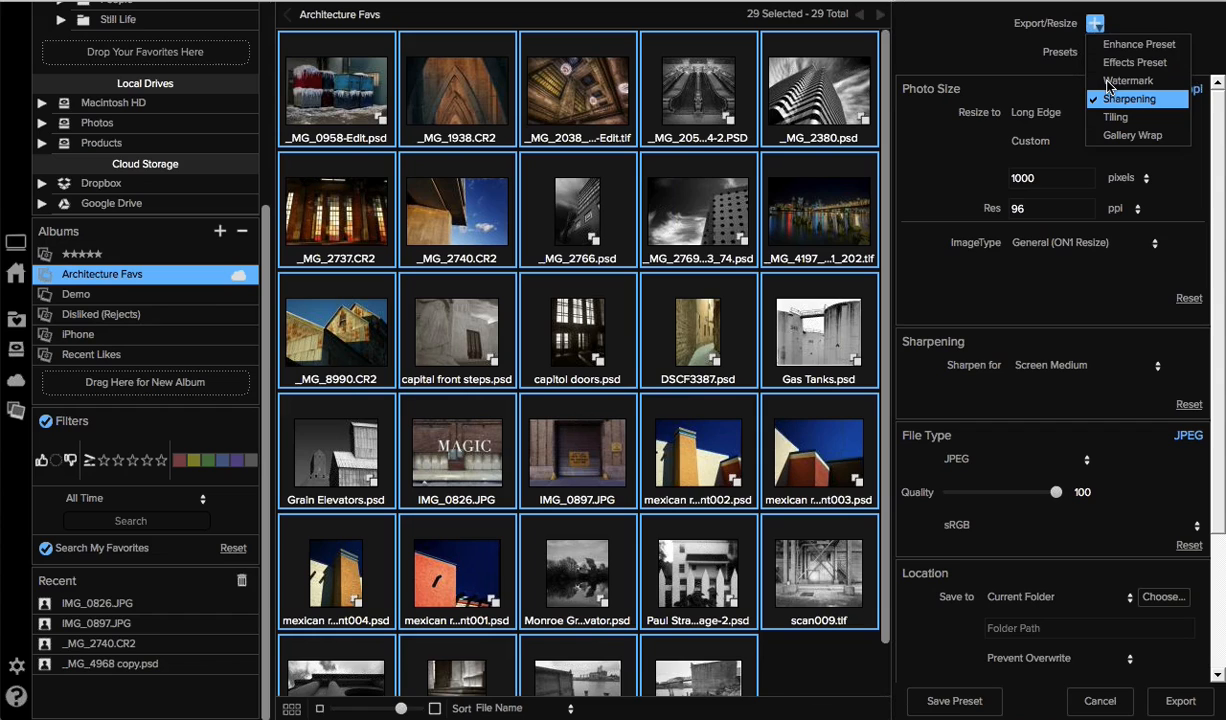
{"action": "left_click", "coordinate": [1107, 83]}
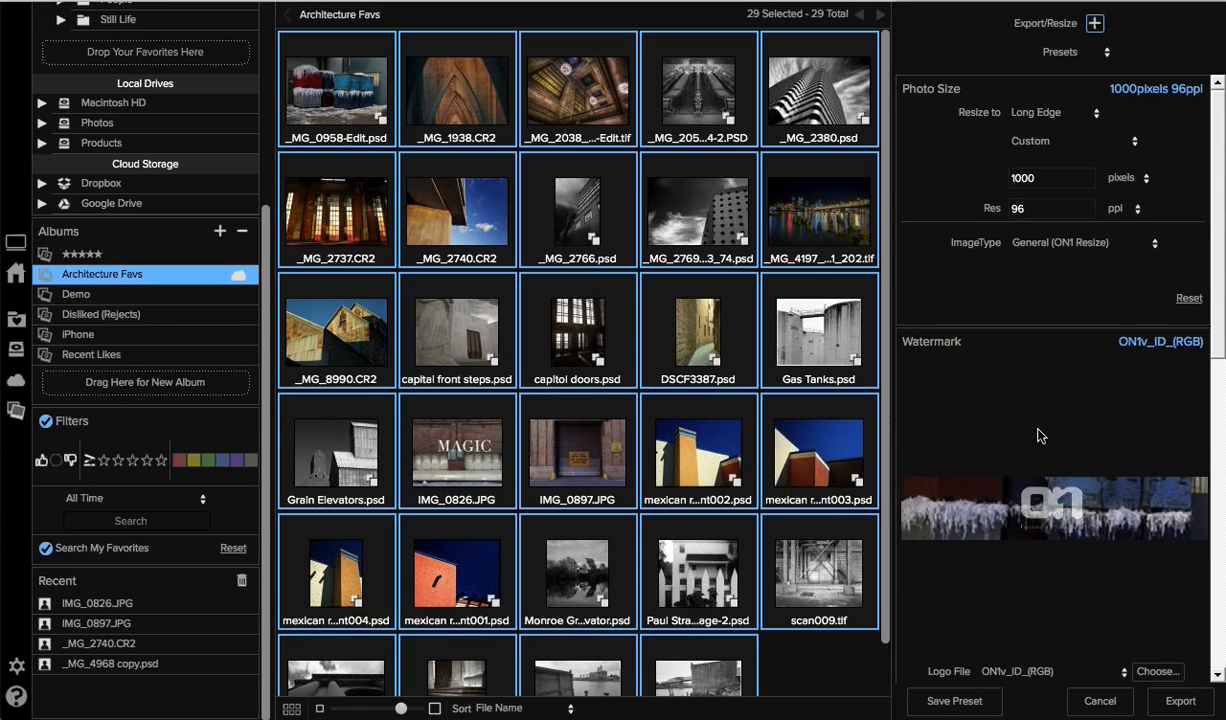
{"action": "scroll", "coordinate": [1040, 440], "scroll_direction": "down", "scroll_amount": 10}
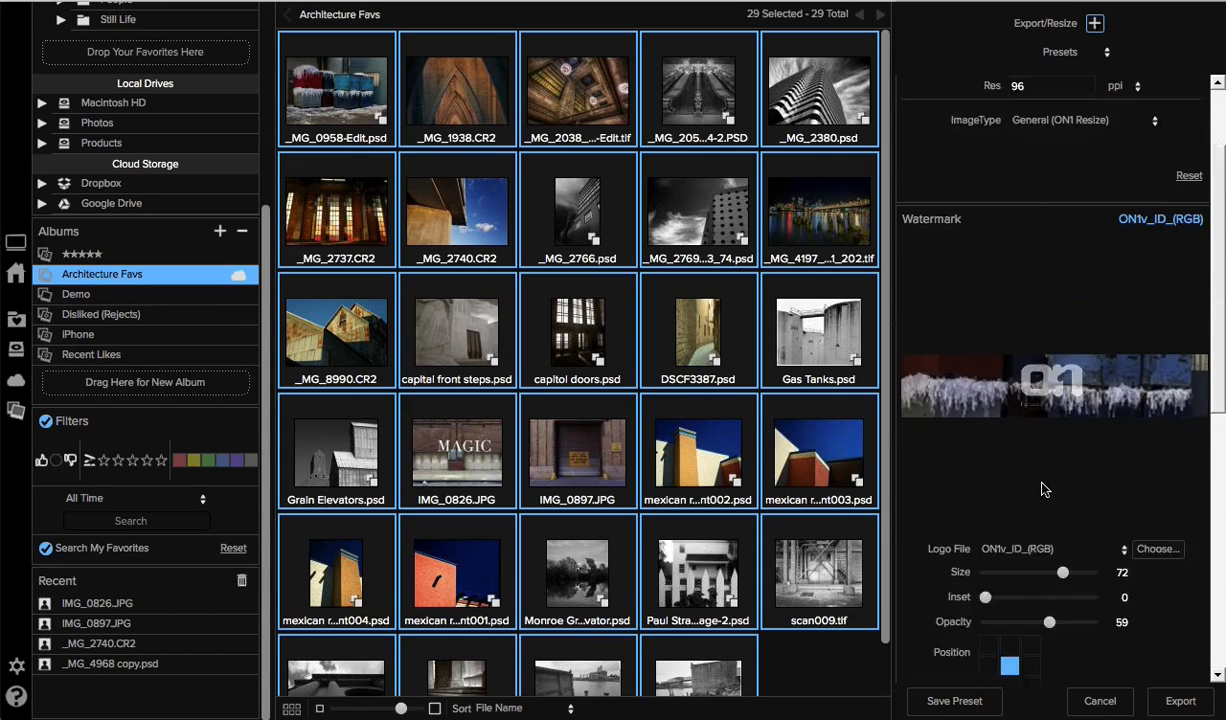
{"action": "scroll", "coordinate": [1043, 488], "scroll_direction": "up", "scroll_amount": 2}
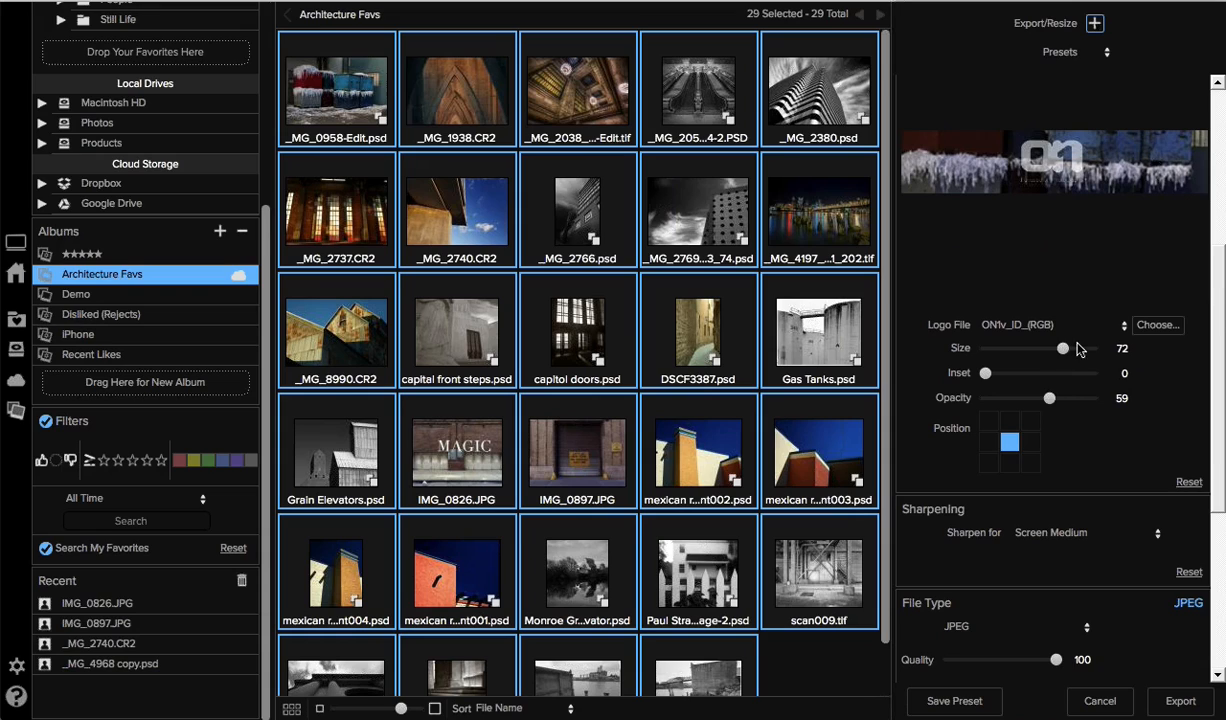
{"action": "left_click_drag", "start_coordinate": [1066, 352], "coordinate": [1077, 351]}
{"action": "left_click", "coordinate": [1031, 462]}
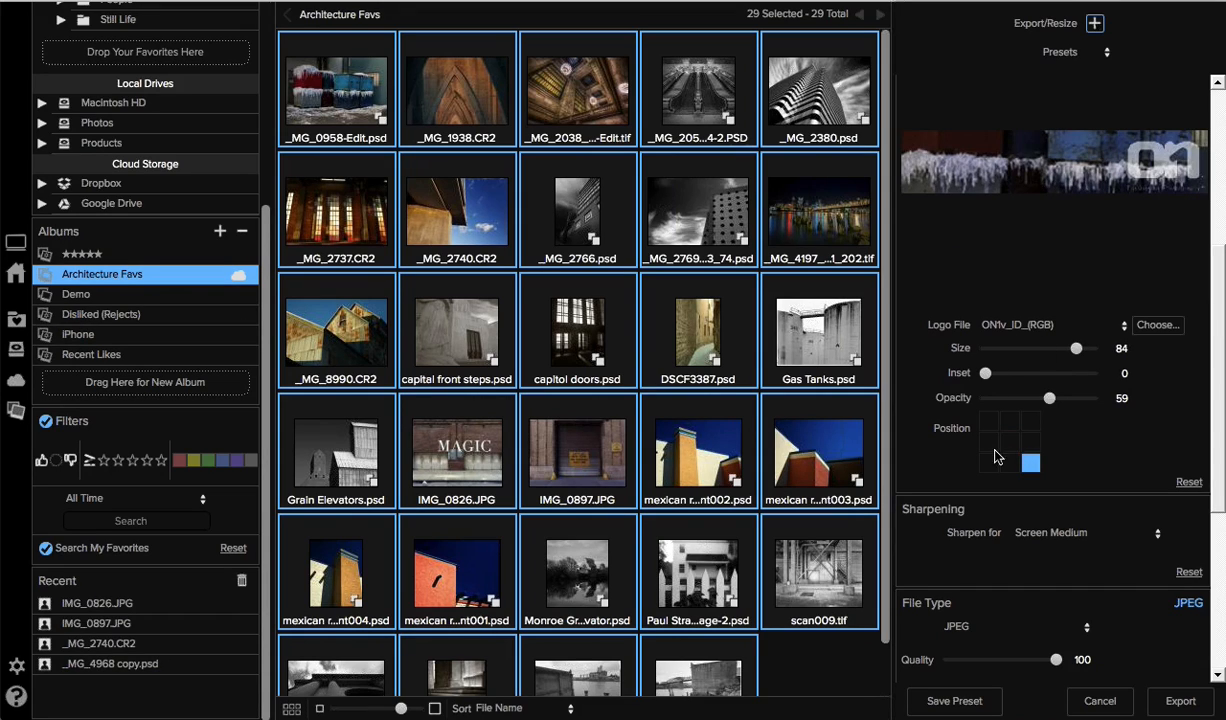
{"action": "left_click", "coordinate": [988, 441]}
{"action": "left_click_drag", "start_coordinate": [1012, 398], "coordinate": [1040, 404]}
{"action": "left_click", "coordinate": [1008, 441]}
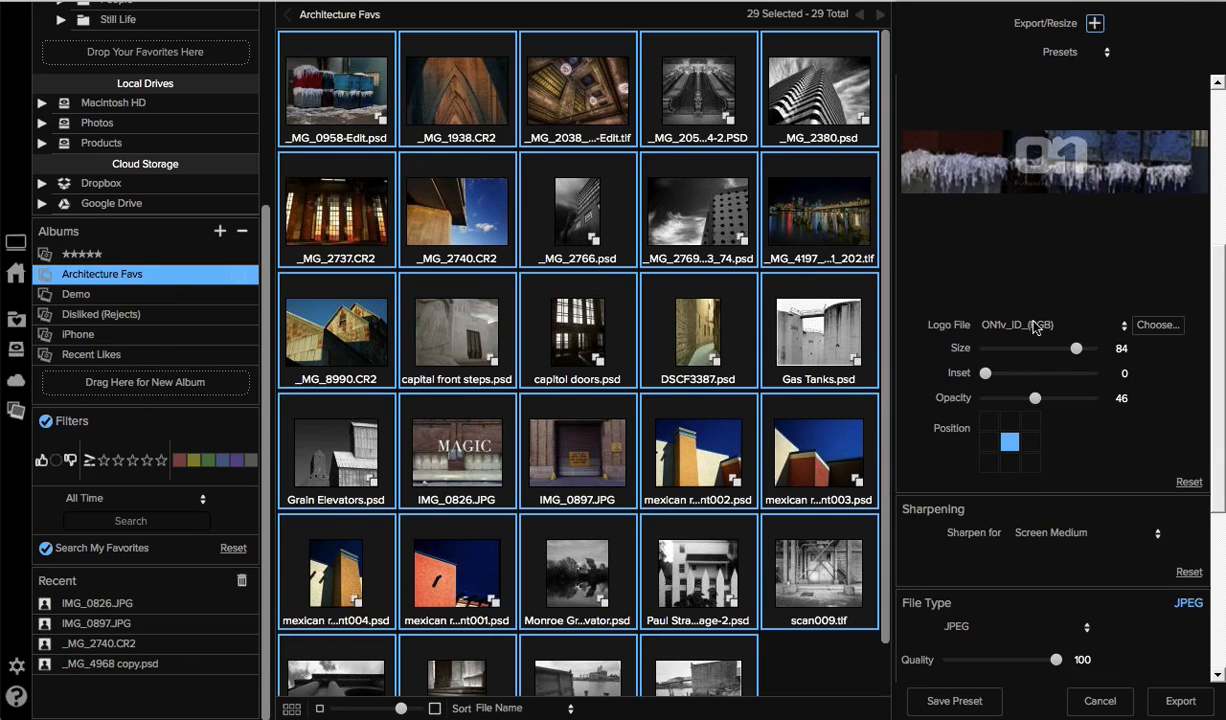
Reset the export settings and set the photo size to the 16x20 photographic preset
{"action": "left_click", "coordinate": [1062, 52]}
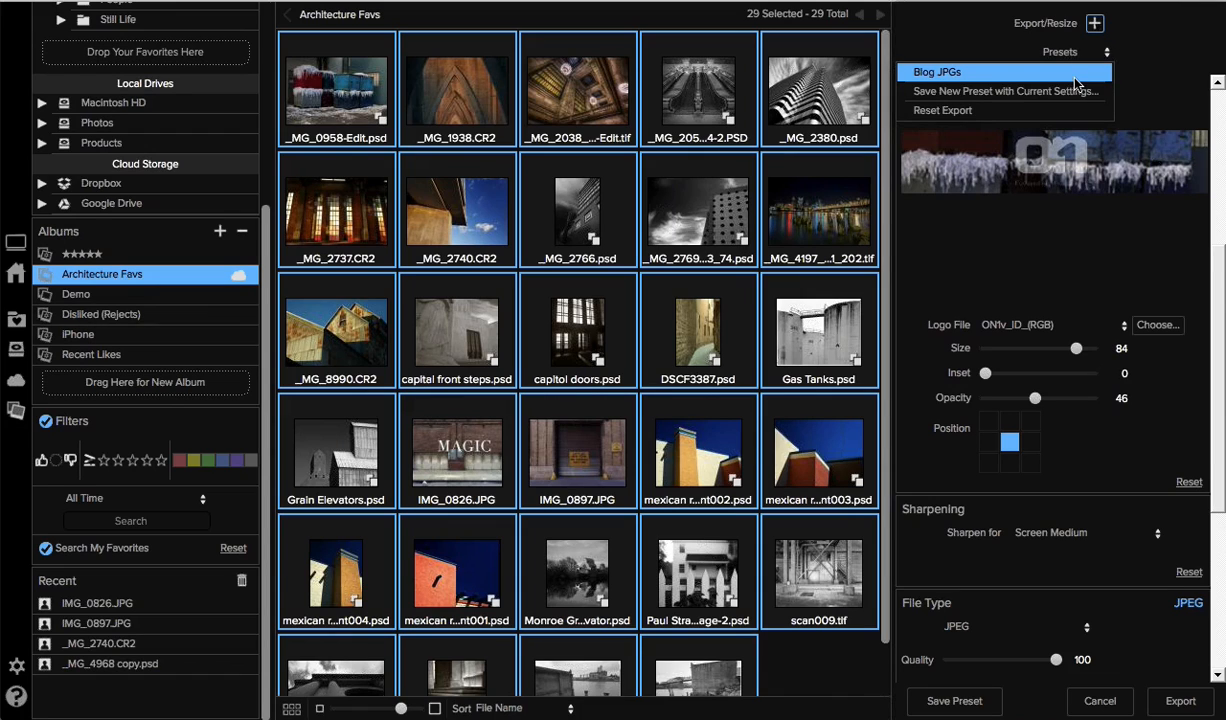
{"action": "left_click", "coordinate": [1078, 110]}
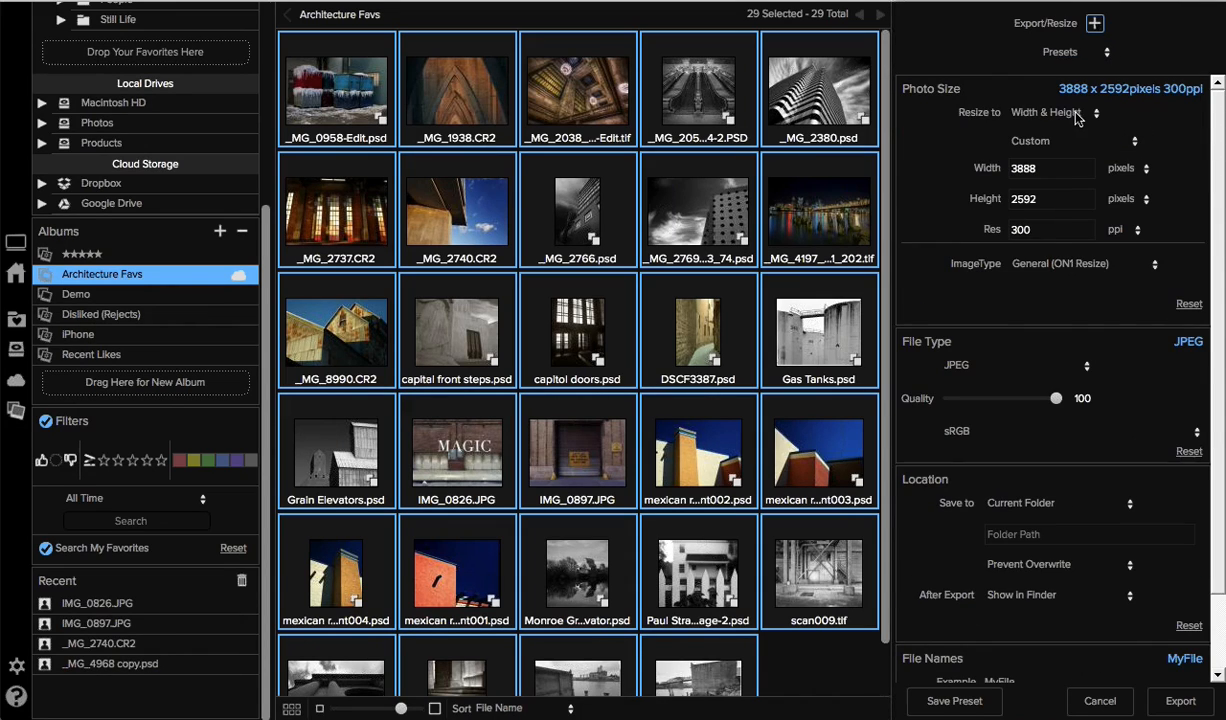
{"action": "left_click", "coordinate": [1018, 140]}
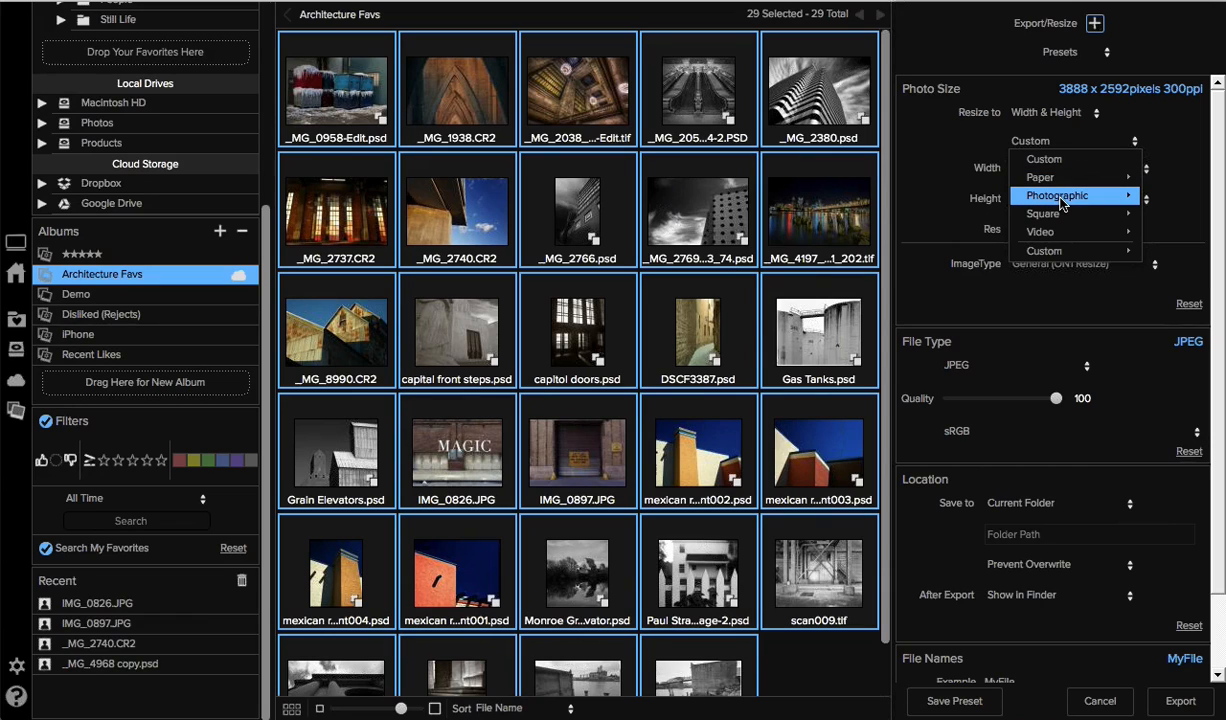
{"action": "mouse_move", "coordinate": [1060, 198]}
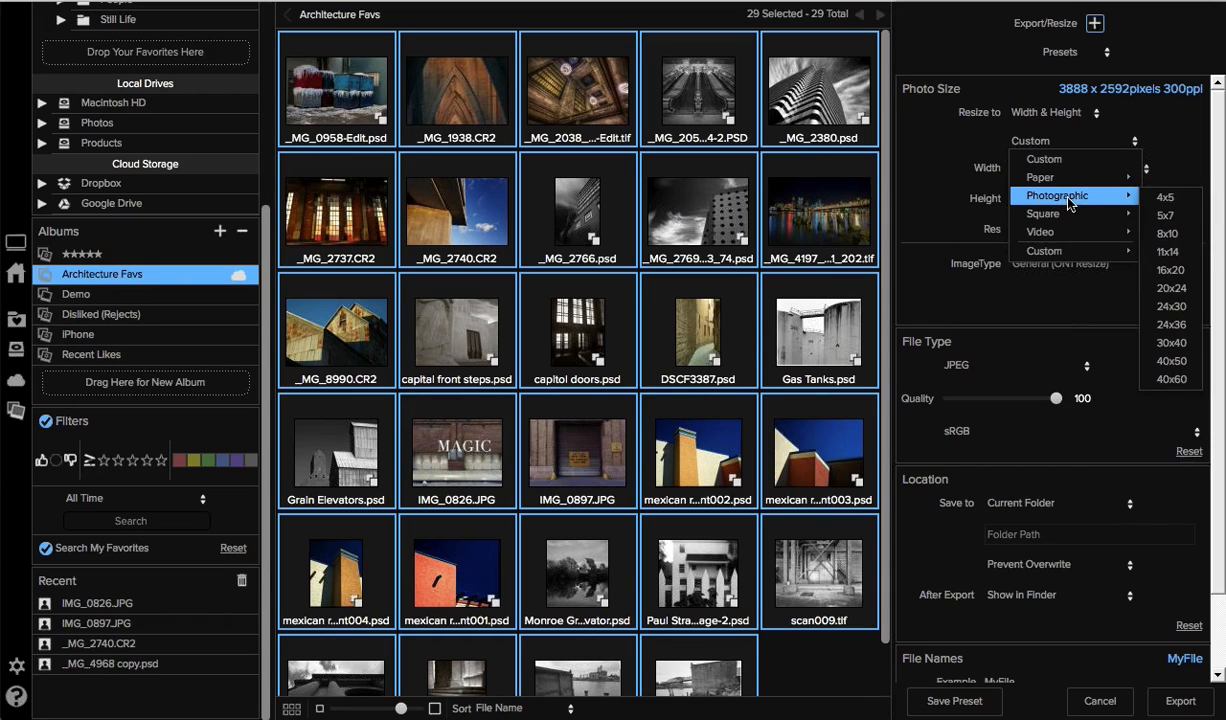
{"action": "left_click", "coordinate": [1172, 252]}
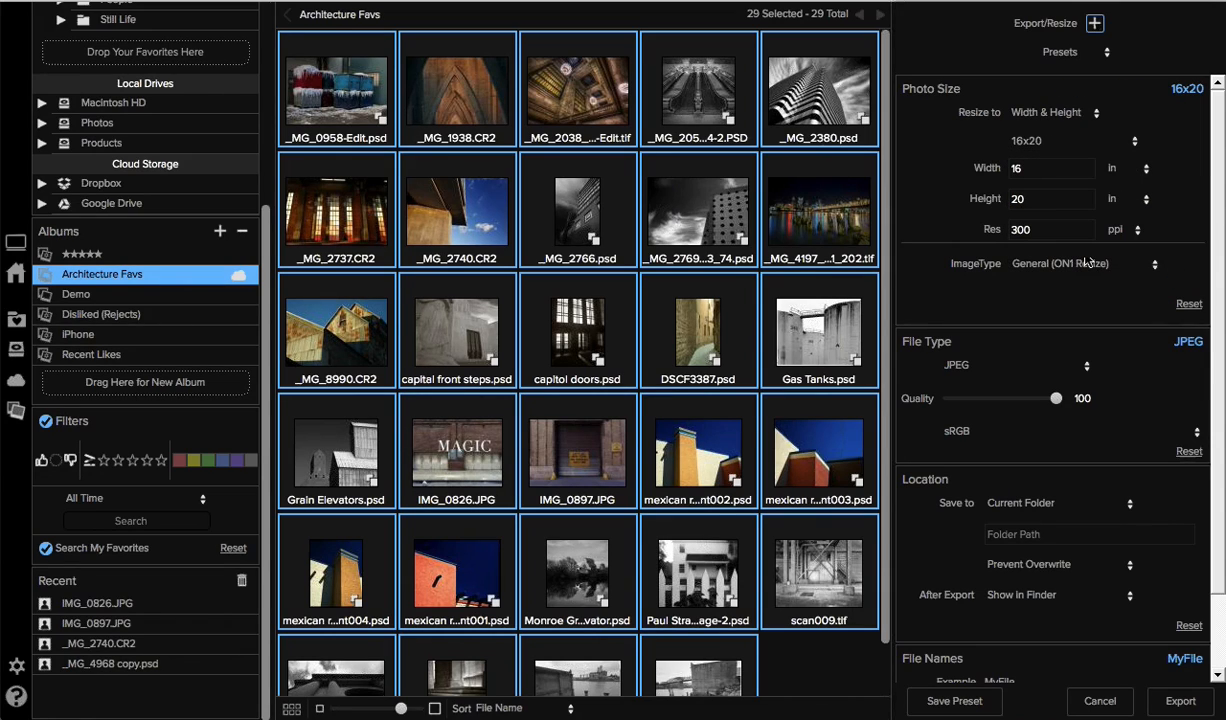
Change the export file type to Photoshop
{"action": "scroll", "coordinate": [1082, 384], "scroll_direction": "down", "scroll_amount": 1}
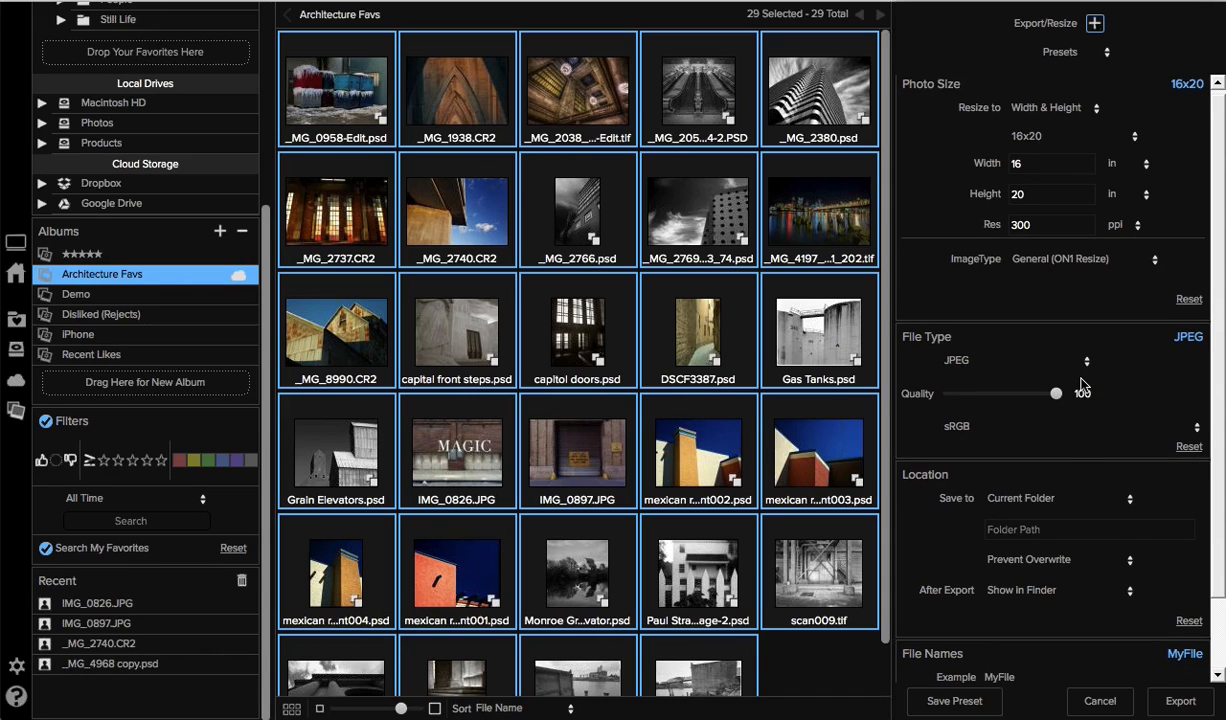
{"action": "left_click", "coordinate": [1004, 352]}
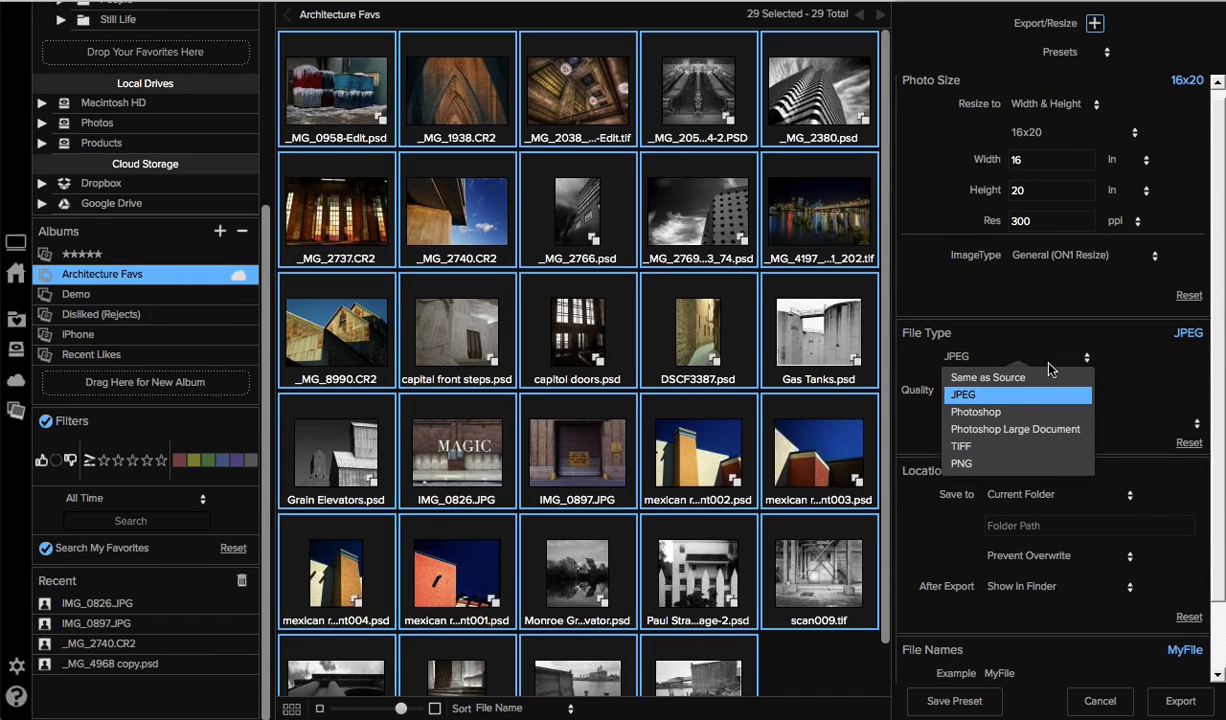
{"action": "left_click", "coordinate": [1015, 411]}
{"action": "scroll", "coordinate": [1072, 396], "scroll_direction": "up", "scroll_amount": 1}
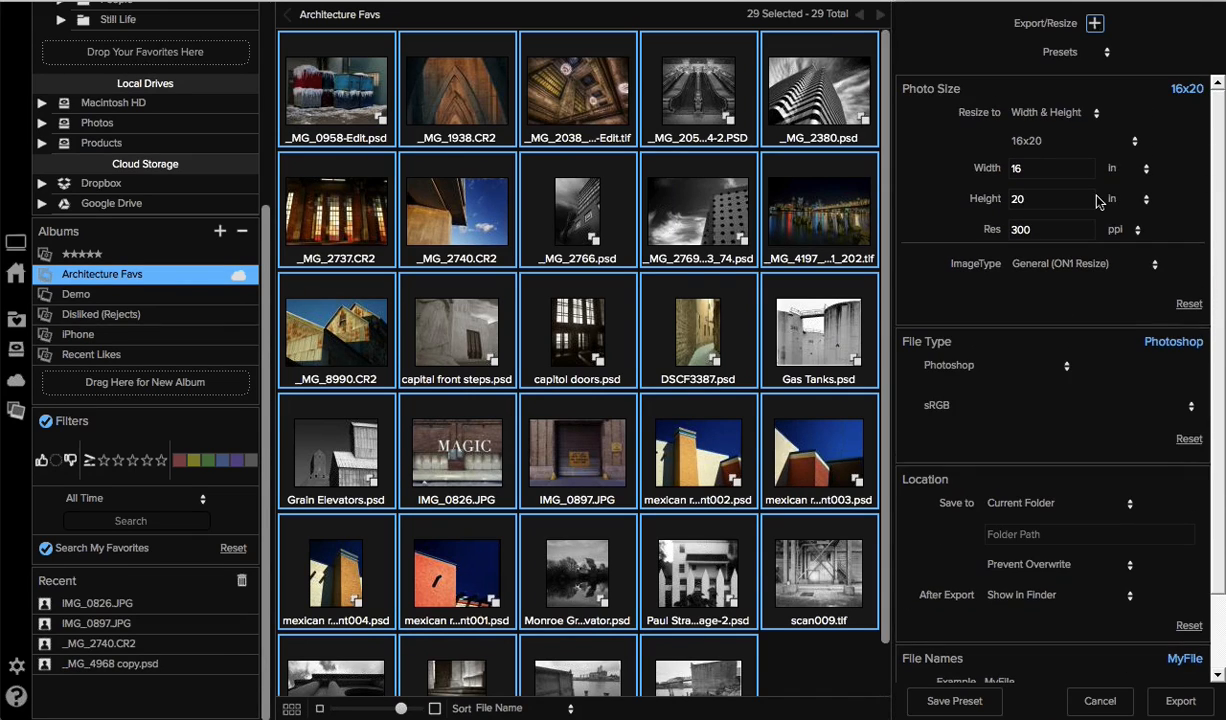
Add a Gallery Wrap of type Stretch Soft to the export, review the export settings, and cancel the export
{"action": "left_click", "coordinate": [1095, 23]}
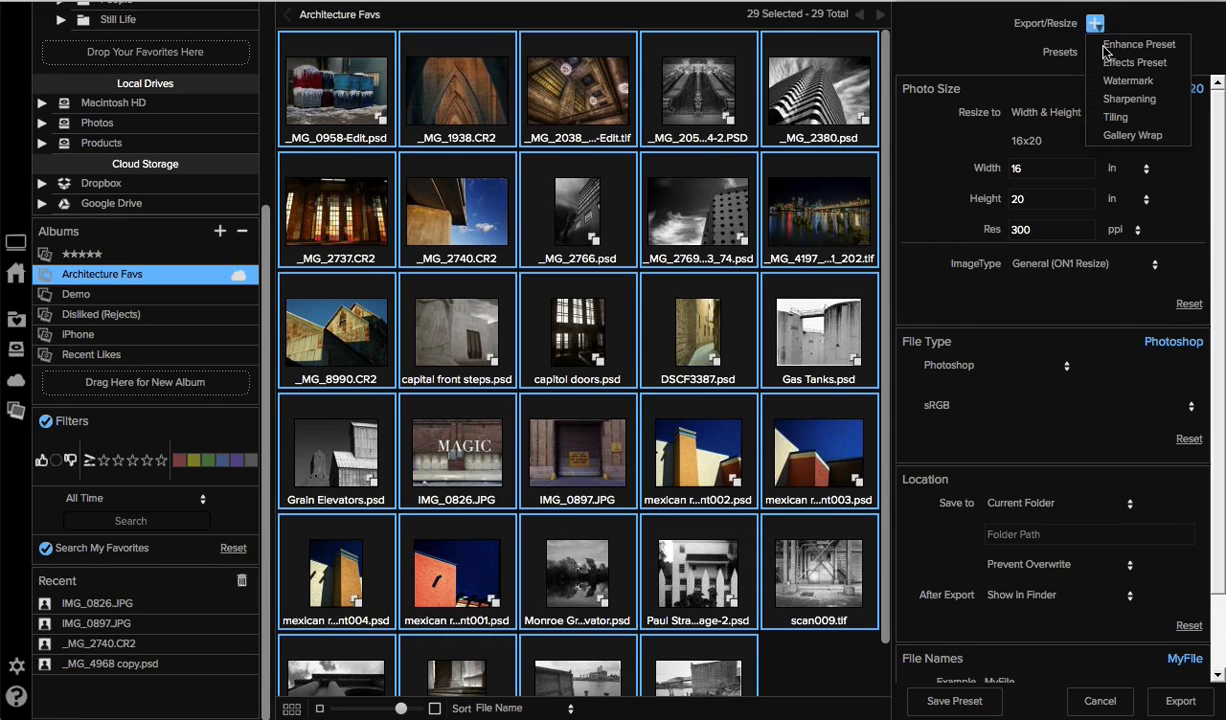
{"action": "left_click", "coordinate": [1130, 138]}
{"action": "scroll", "coordinate": [1059, 405], "scroll_direction": "down", "scroll_amount": 3}
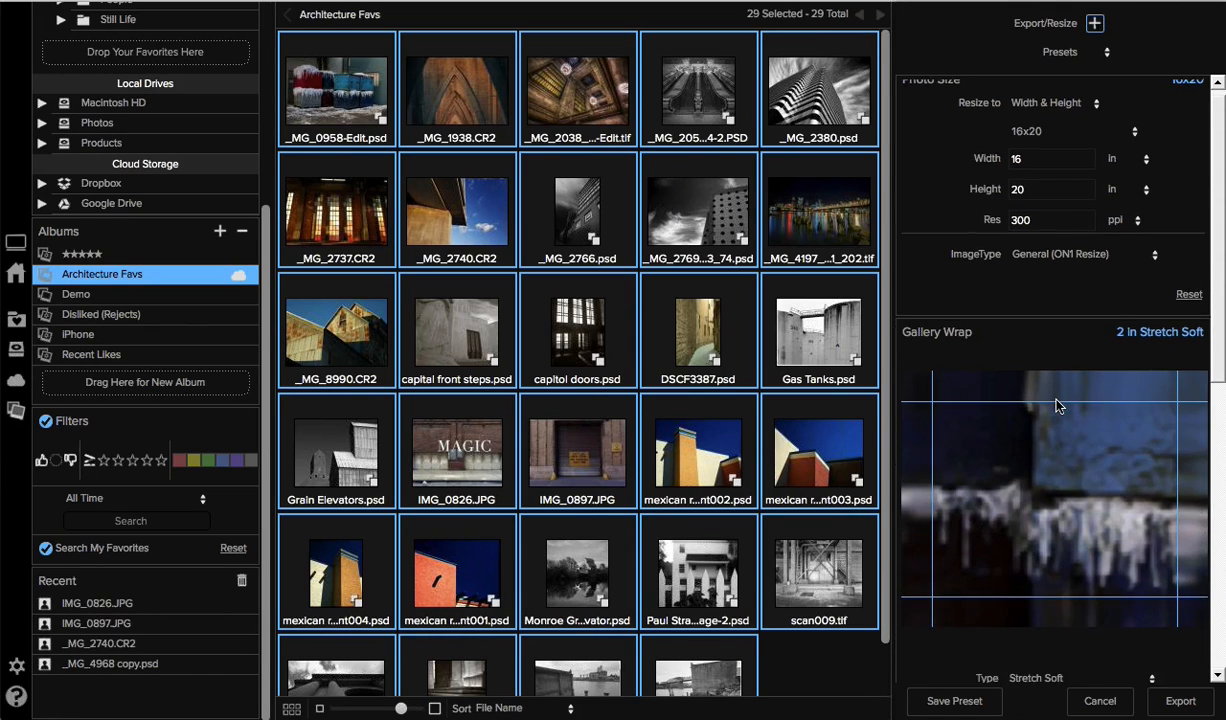
{"action": "scroll", "coordinate": [1059, 405], "scroll_direction": "down", "scroll_amount": 3}
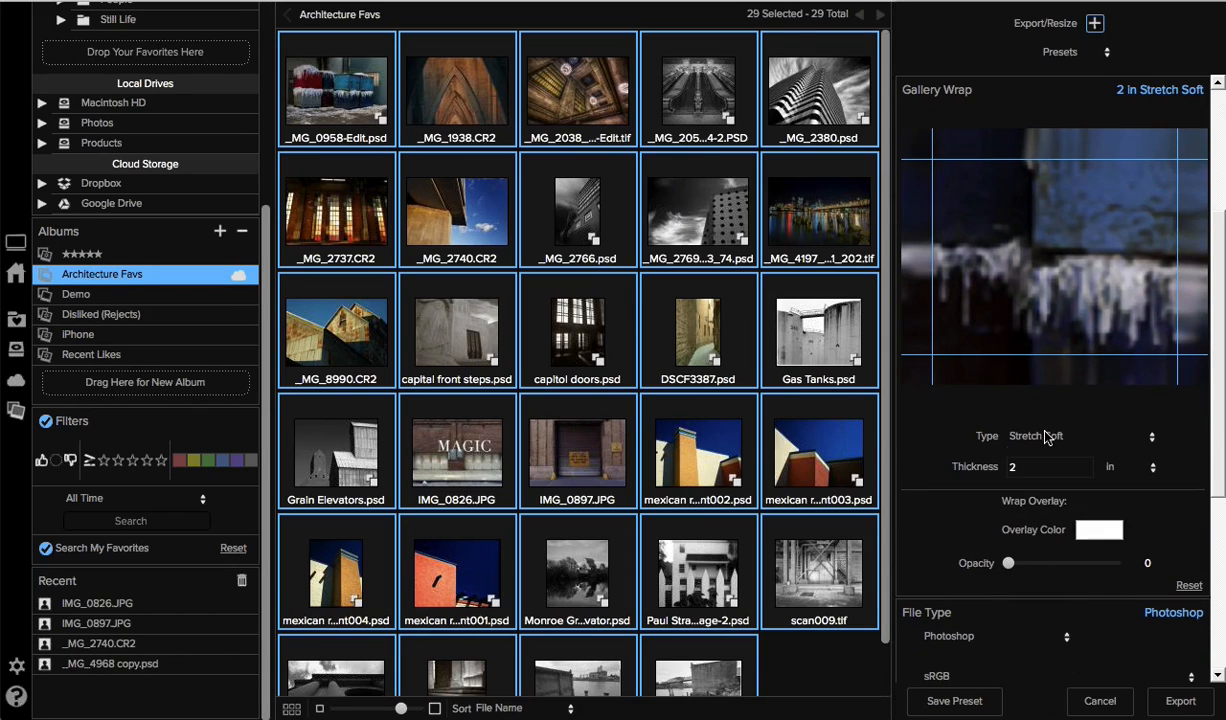
{"action": "left_click", "coordinate": [1045, 436]}
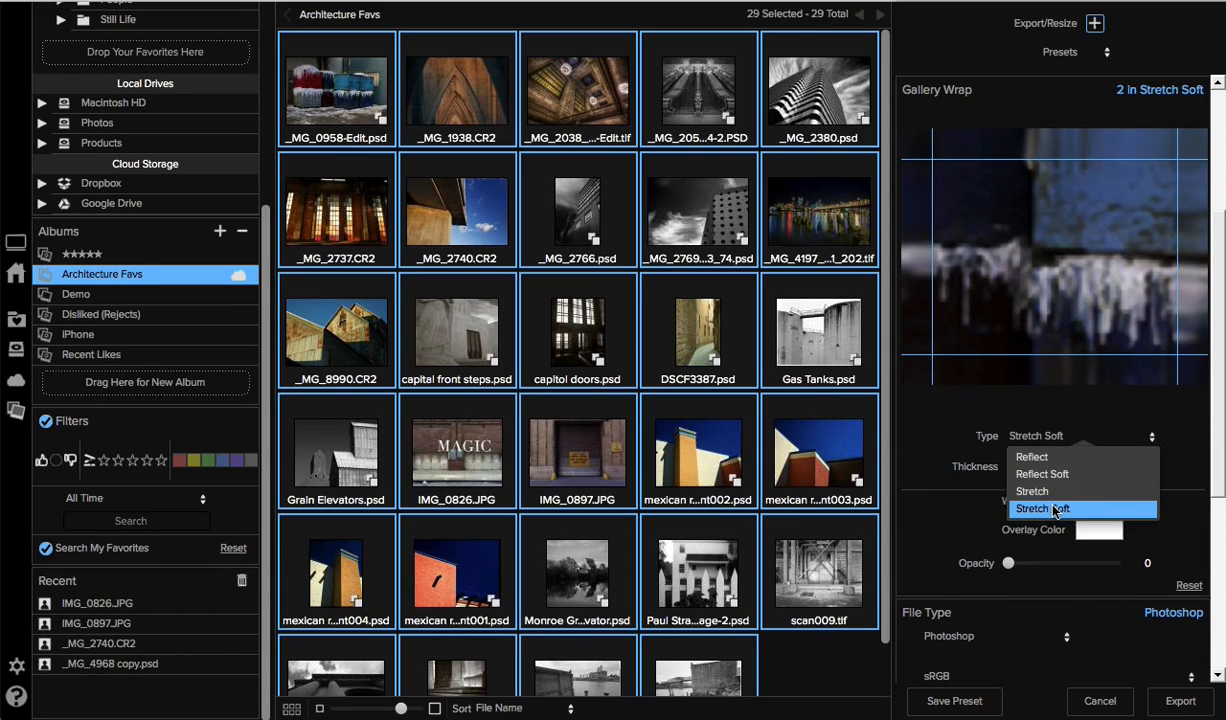
{"action": "left_click", "coordinate": [1060, 510]}
{"action": "scroll", "coordinate": [990, 503], "scroll_direction": "up", "scroll_amount": 1}
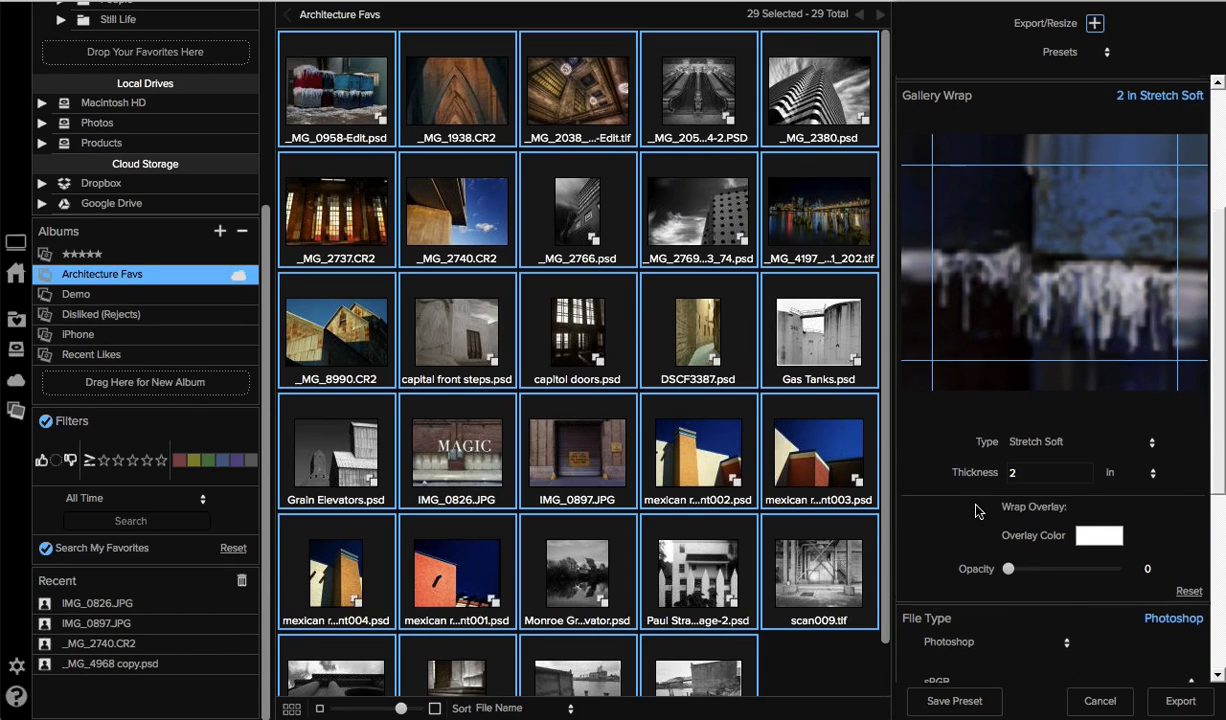
{"action": "scroll", "coordinate": [985, 506], "scroll_direction": "up", "scroll_amount": 5}
{"action": "scroll", "coordinate": [991, 479], "scroll_direction": "down", "scroll_amount": 9}
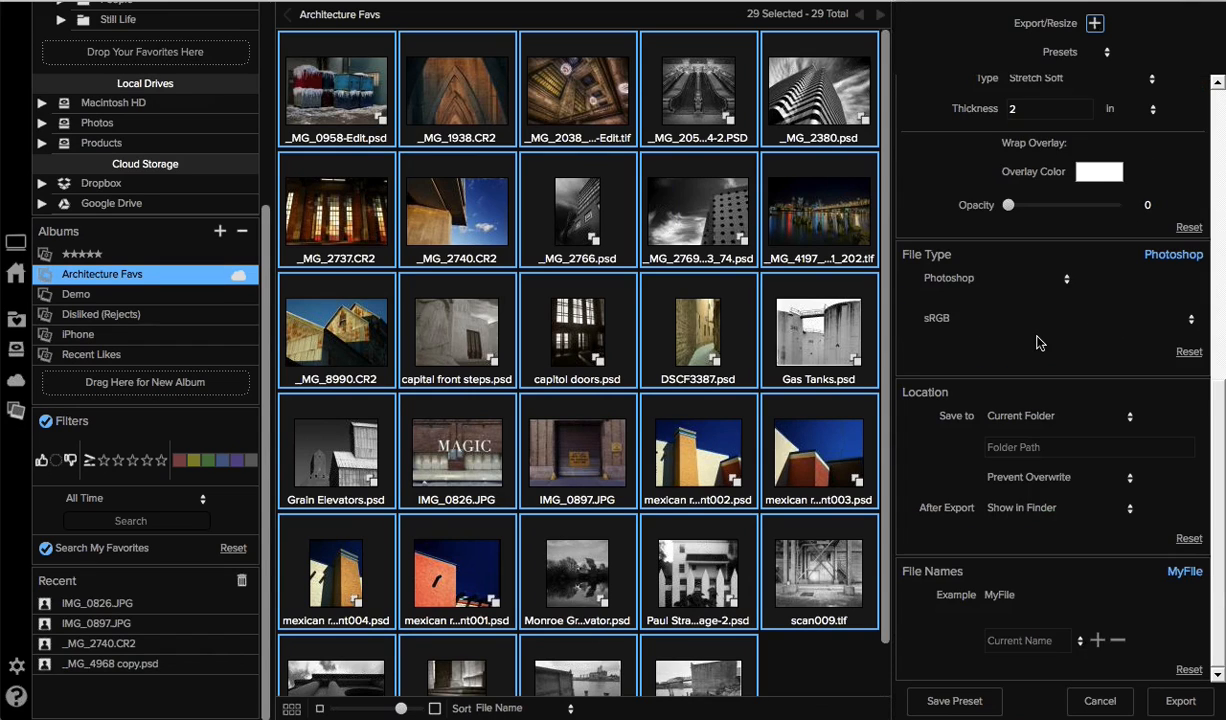
{"action": "scroll", "coordinate": [1038, 343], "scroll_direction": "up", "scroll_amount": 5}
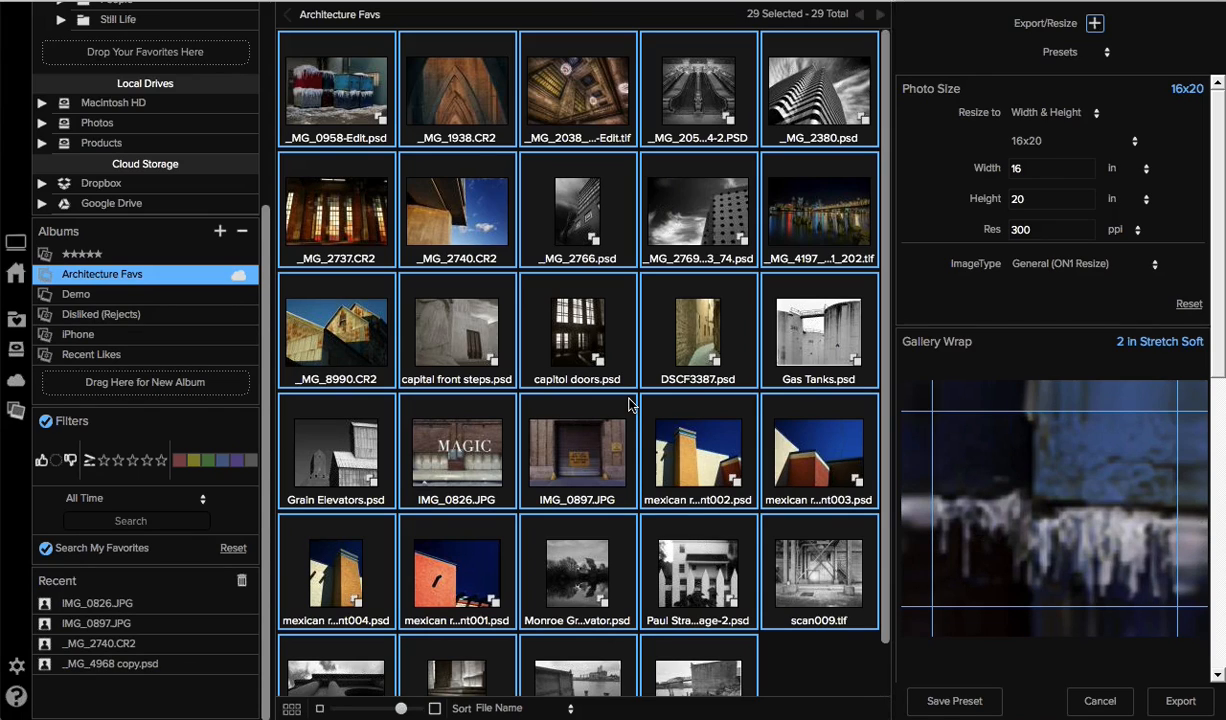
{"action": "left_click", "coordinate": [1100, 701]}
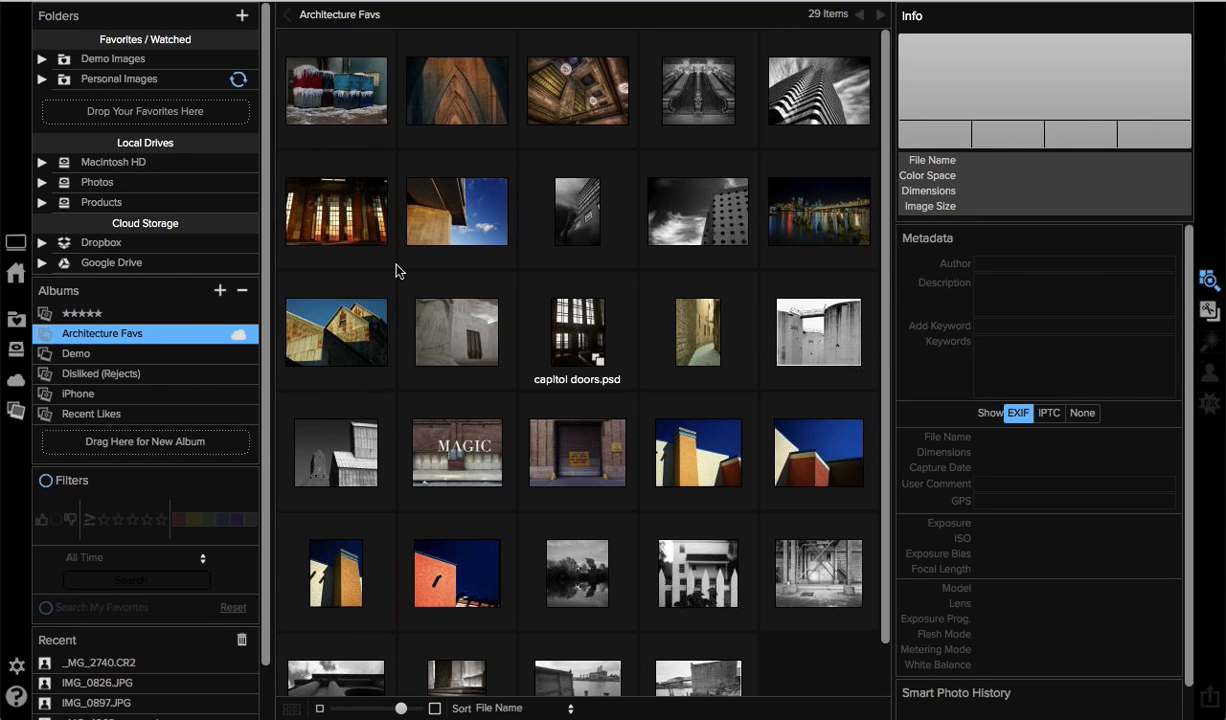
Open the photo _MG_0273.CR2 from the Demo album in the Enhance module
{"action": "left_click", "coordinate": [140, 352]}
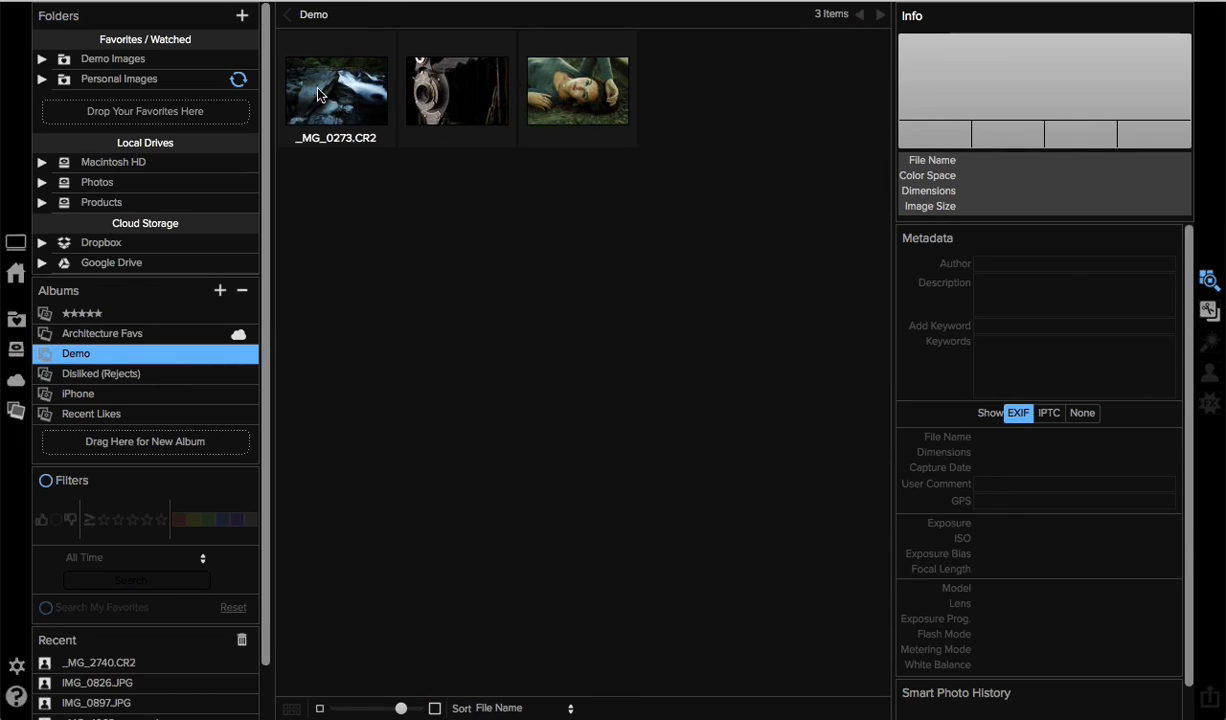
{"action": "left_click", "coordinate": [305, 85]}
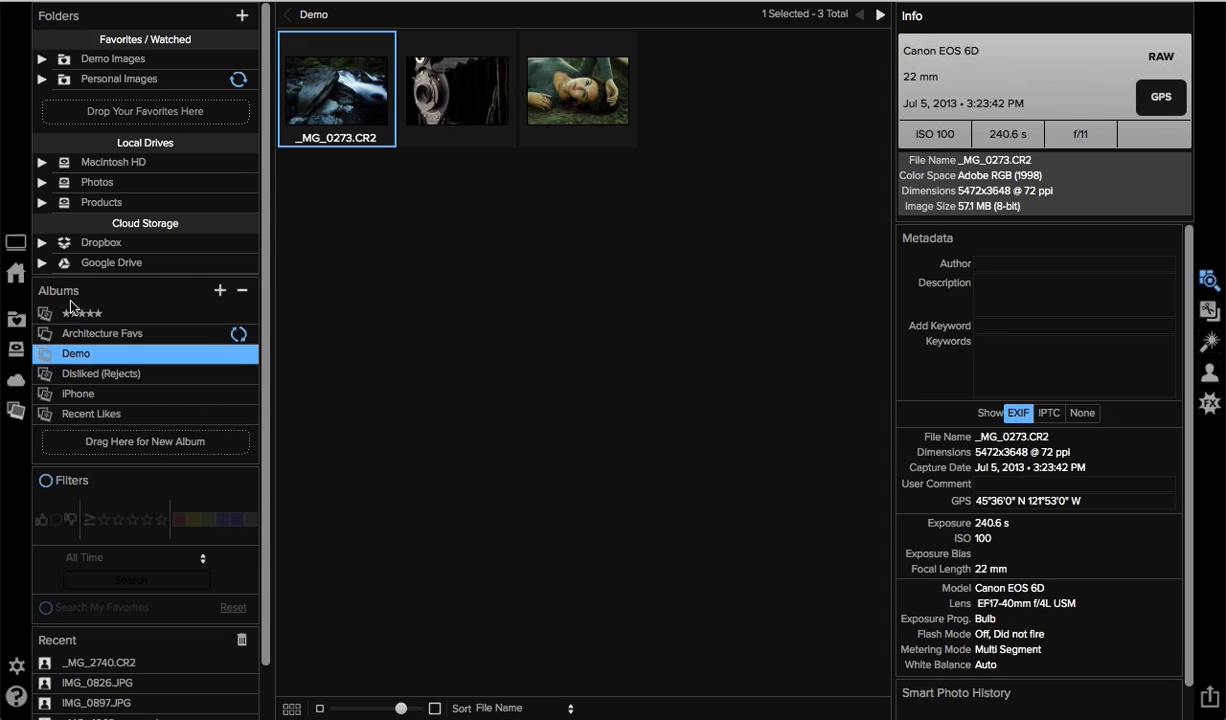
{"action": "left_click", "coordinate": [1210, 343]}
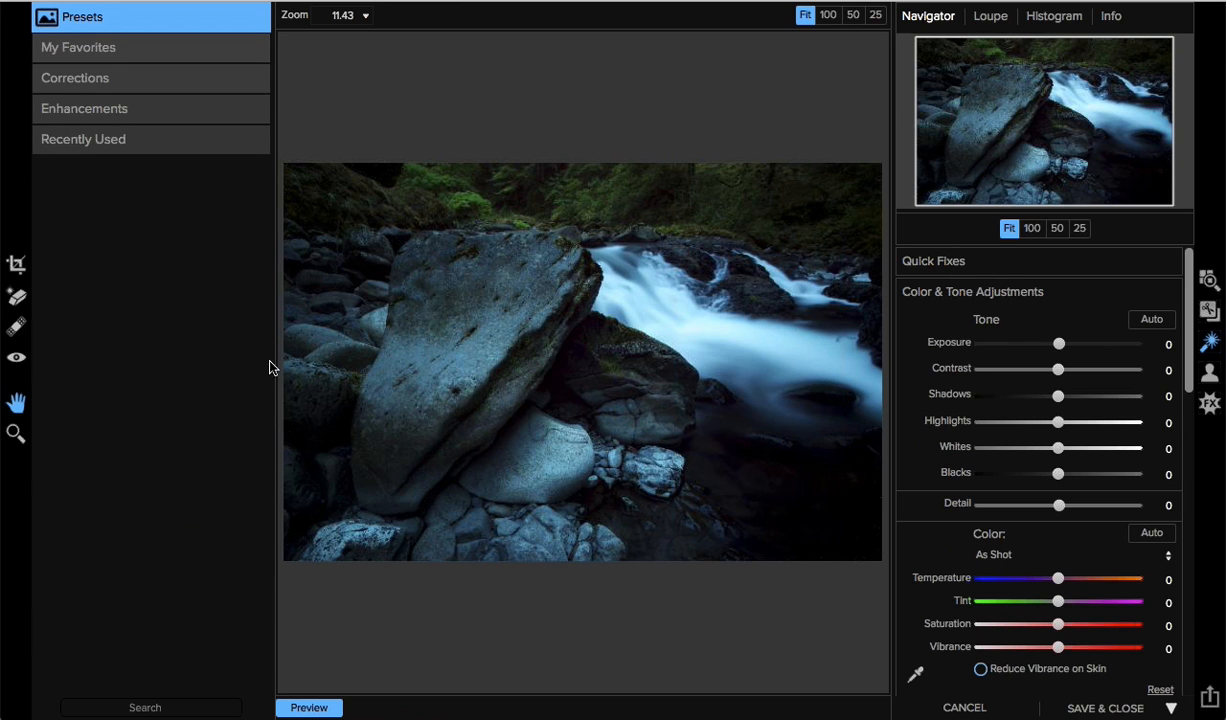
Collapse the presets pane to enlarge the photo view, and activate the Retouch Brush with a size of 100
{"action": "left_click_drag", "start_coordinate": [273, 361], "coordinate": [4, 311]}
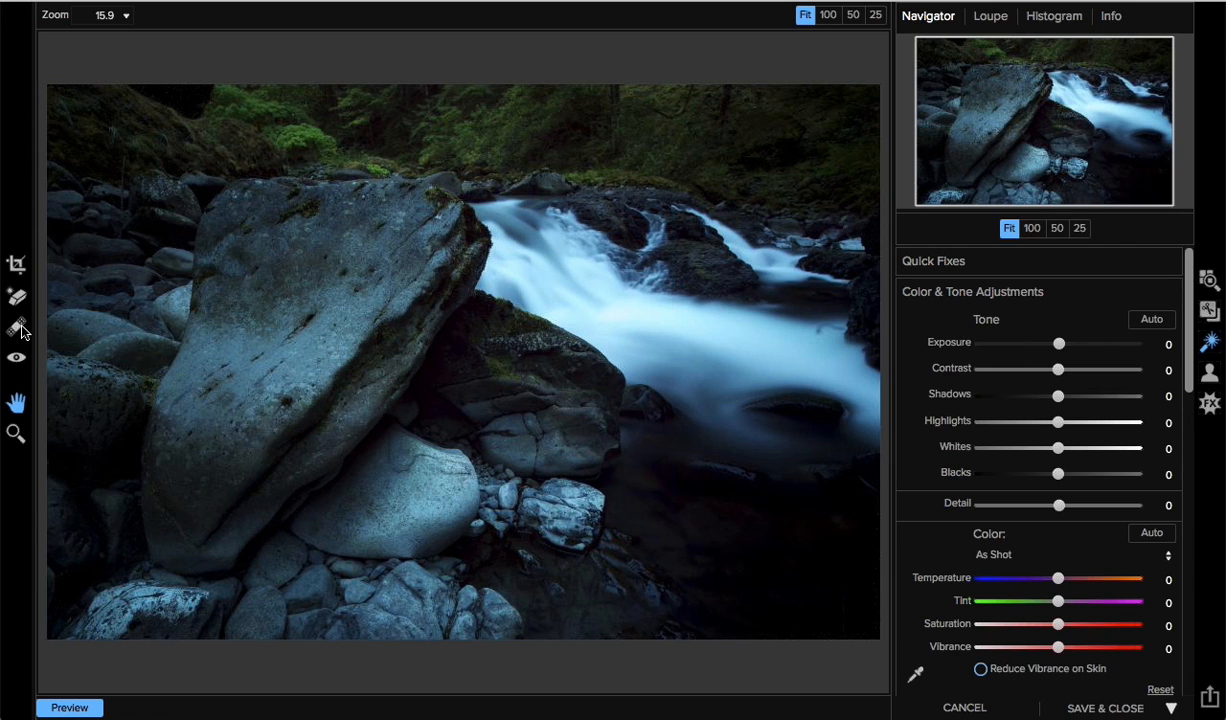
{"action": "left_click", "coordinate": [26, 326]}
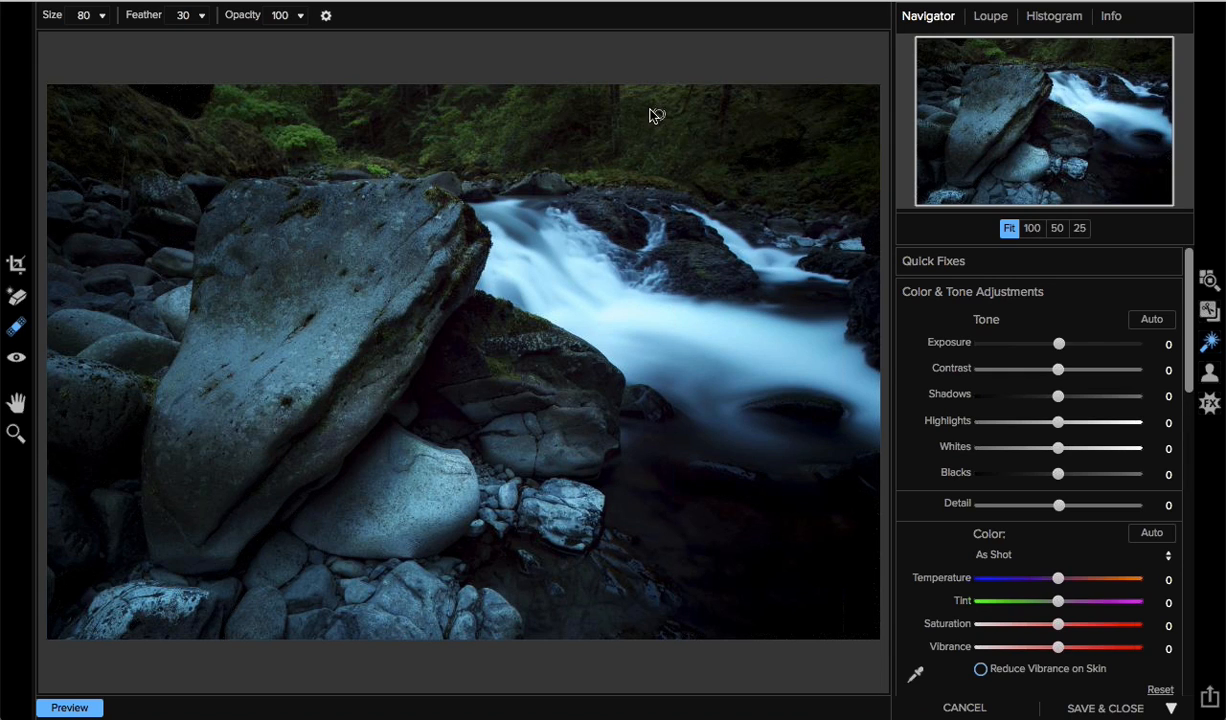
{"action": "key", "text": "bracketright"}
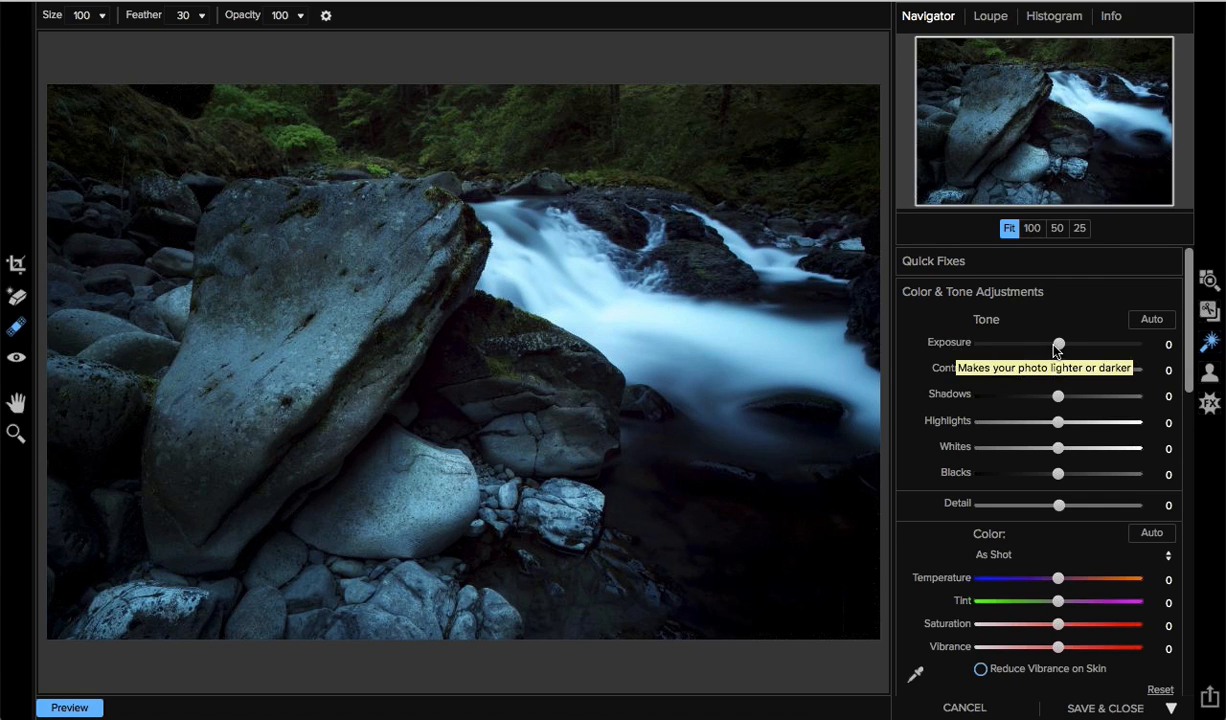
Try out the Exposure, Shadows, Highlights and Whites adjustments, and reset all Color & Tone settings
{"action": "left_click_drag", "start_coordinate": [1054, 346], "coordinate": [1066, 347]}
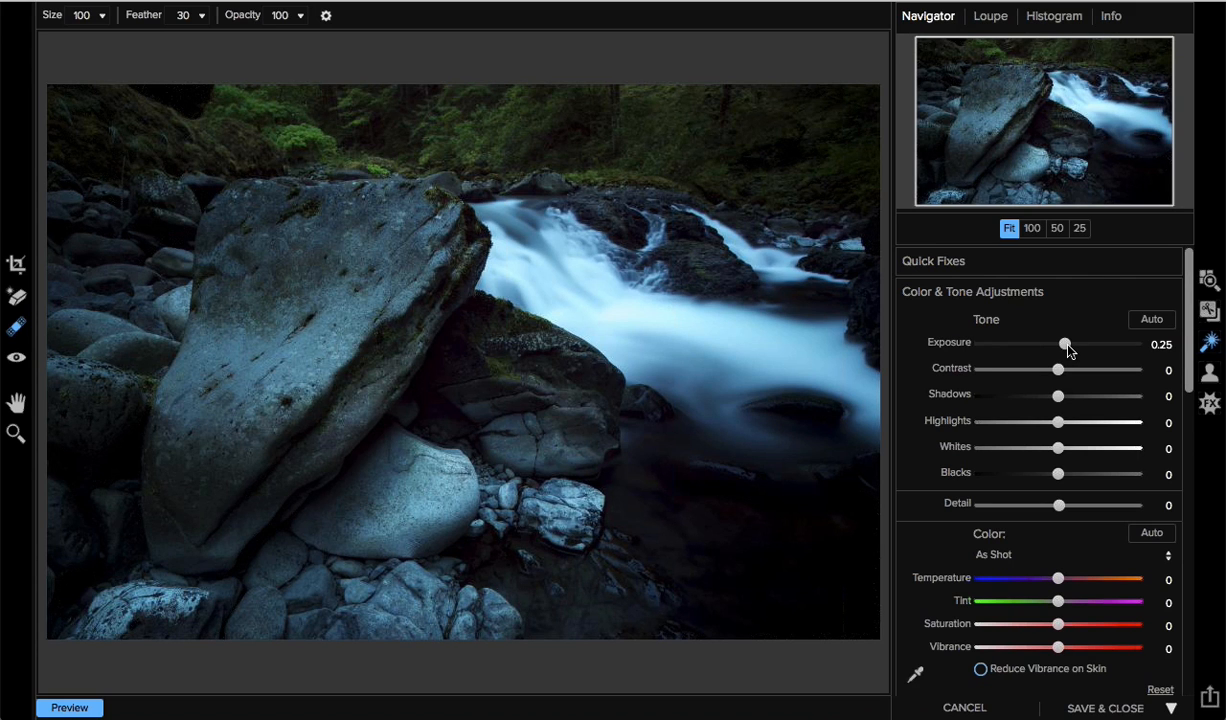
{"action": "left_click_drag", "start_coordinate": [1068, 347], "coordinate": [1145, 348]}
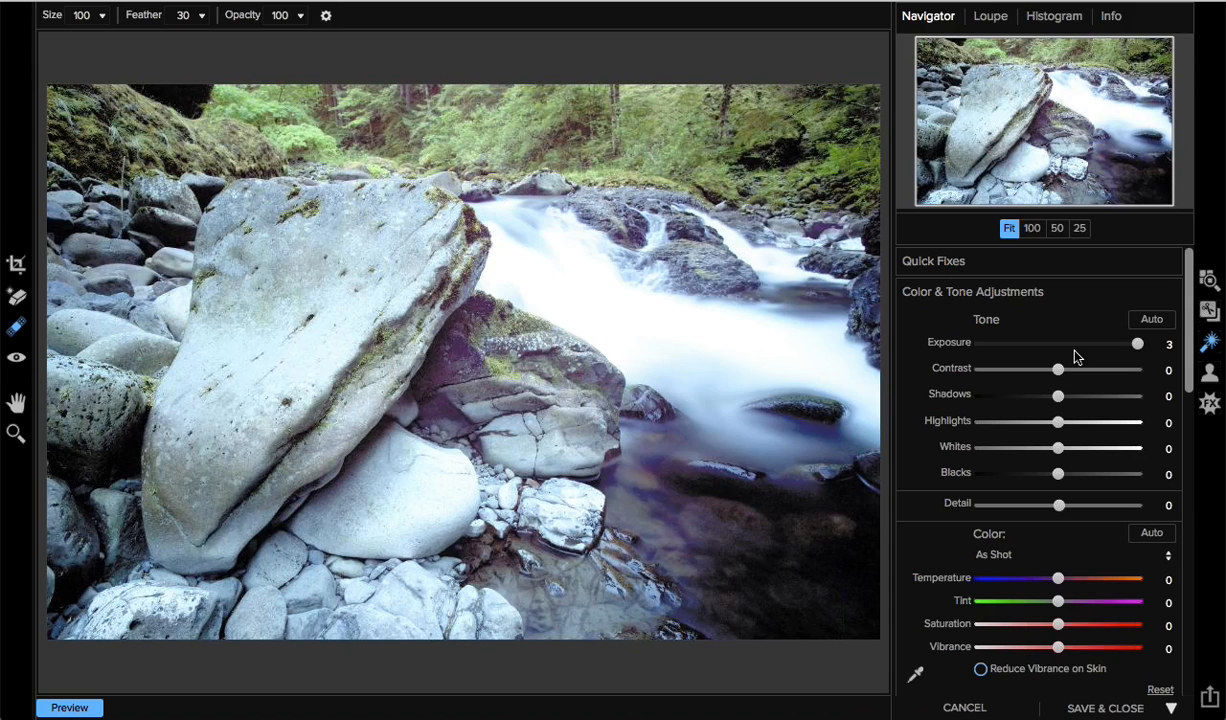
{"action": "left_click", "coordinate": [1004, 344]}
{"action": "left_click_drag", "start_coordinate": [1004, 346], "coordinate": [1060, 355]}
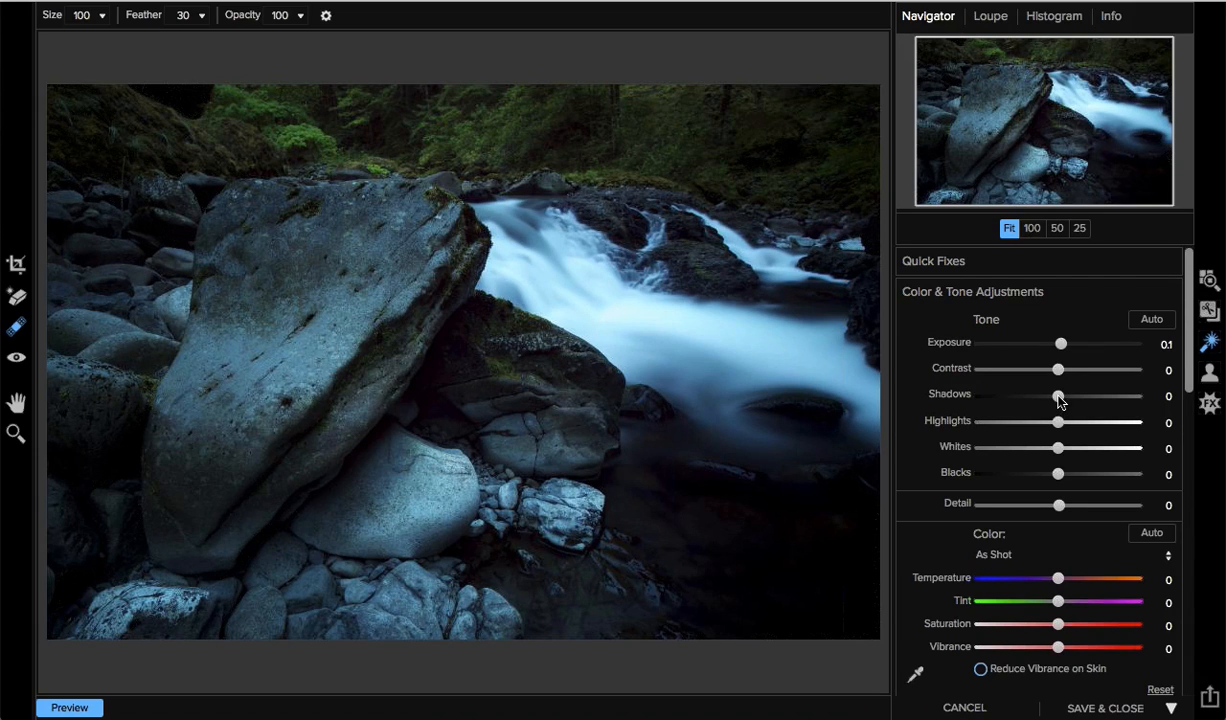
{"action": "left_click_drag", "start_coordinate": [1058, 396], "coordinate": [998, 405]}
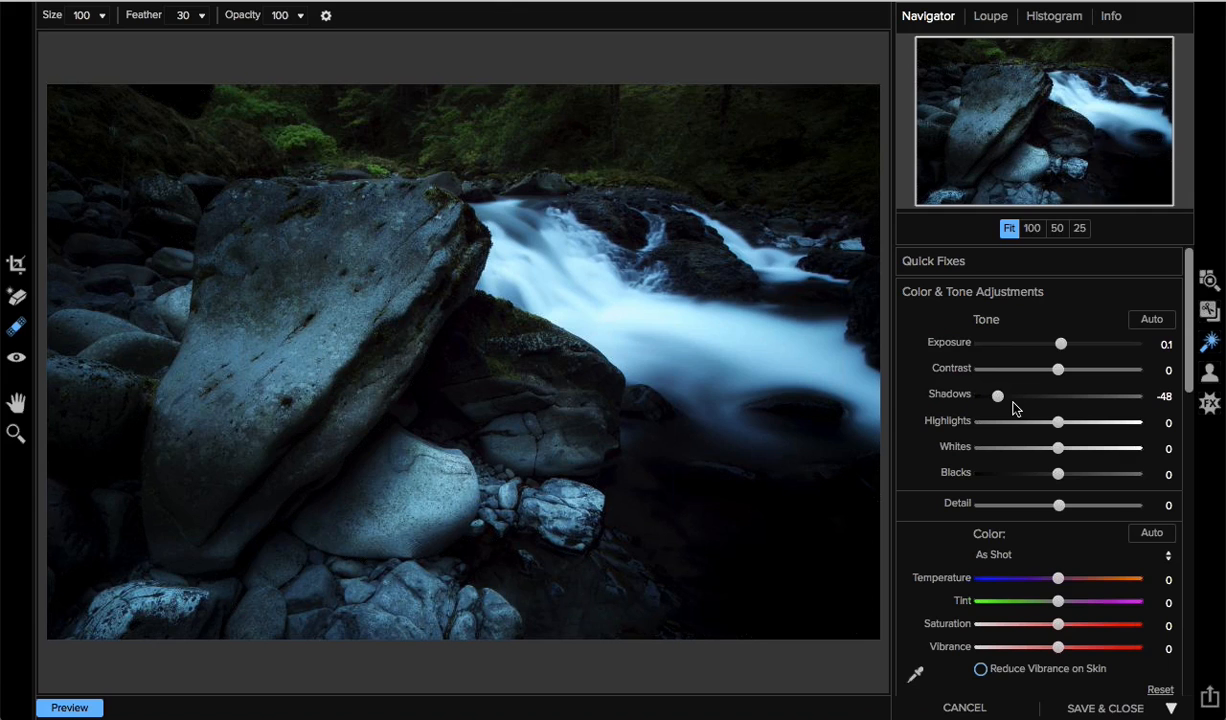
{"action": "left_click_drag", "start_coordinate": [1013, 408], "coordinate": [1126, 435]}
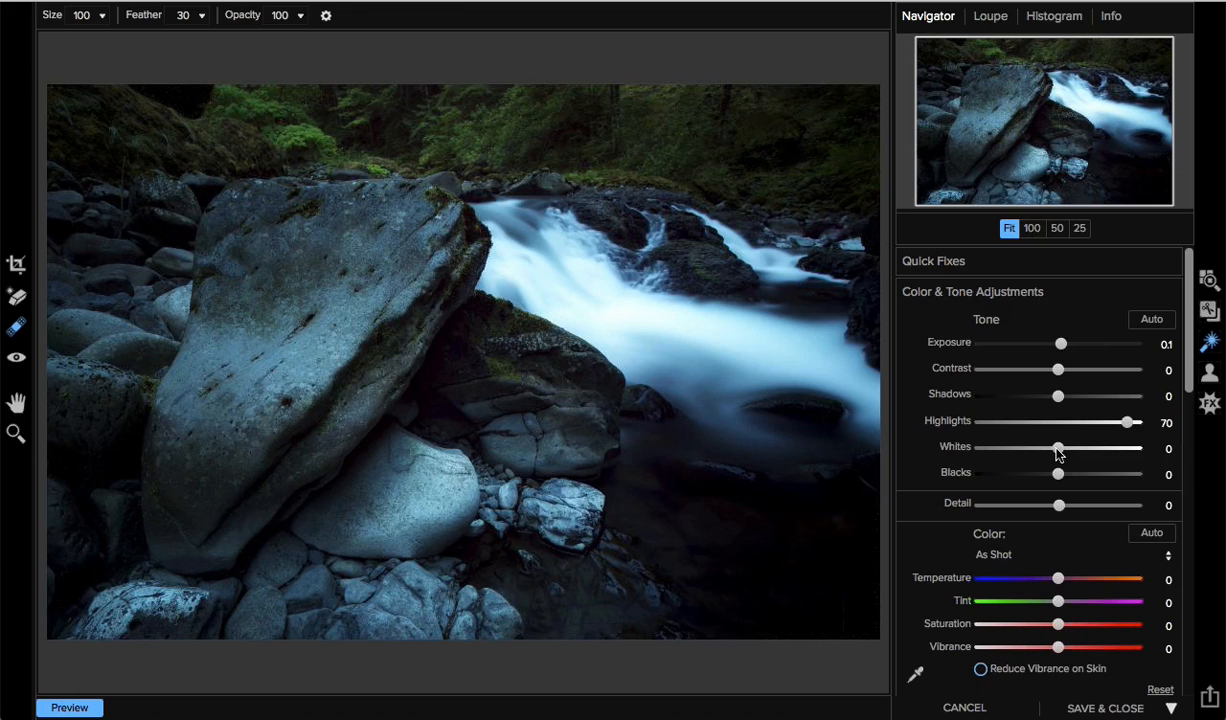
{"action": "mouse_move", "coordinate": [1058, 453]}
{"action": "left_mouse_down"}
{"action": "mouse_move", "coordinate": [1000, 452]}
{"action": "mouse_move", "coordinate": [1097, 456]}
{"action": "mouse_move", "coordinate": [1068, 452]}
{"action": "left_mouse_up"}
{"action": "left_click", "coordinate": [1160, 690]}
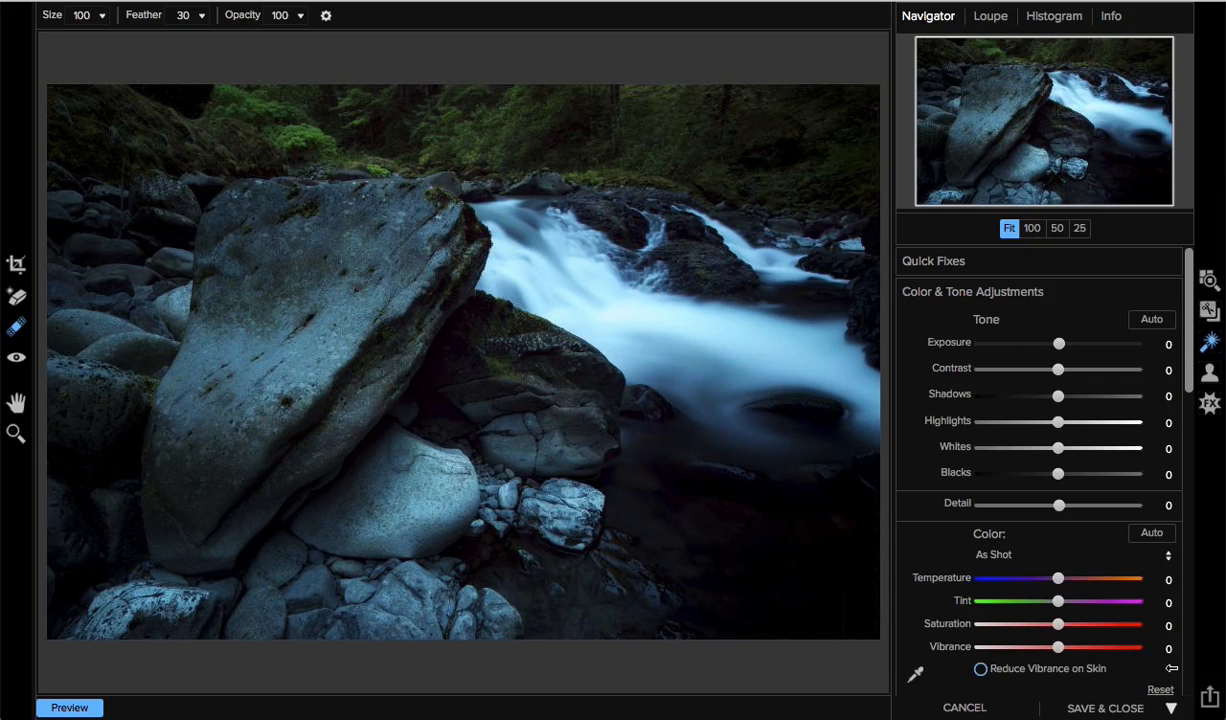
Show the histogram and set the photo's black and white points with Blacks at -2 and Whites at 6
{"action": "left_click", "coordinate": [1054, 16]}
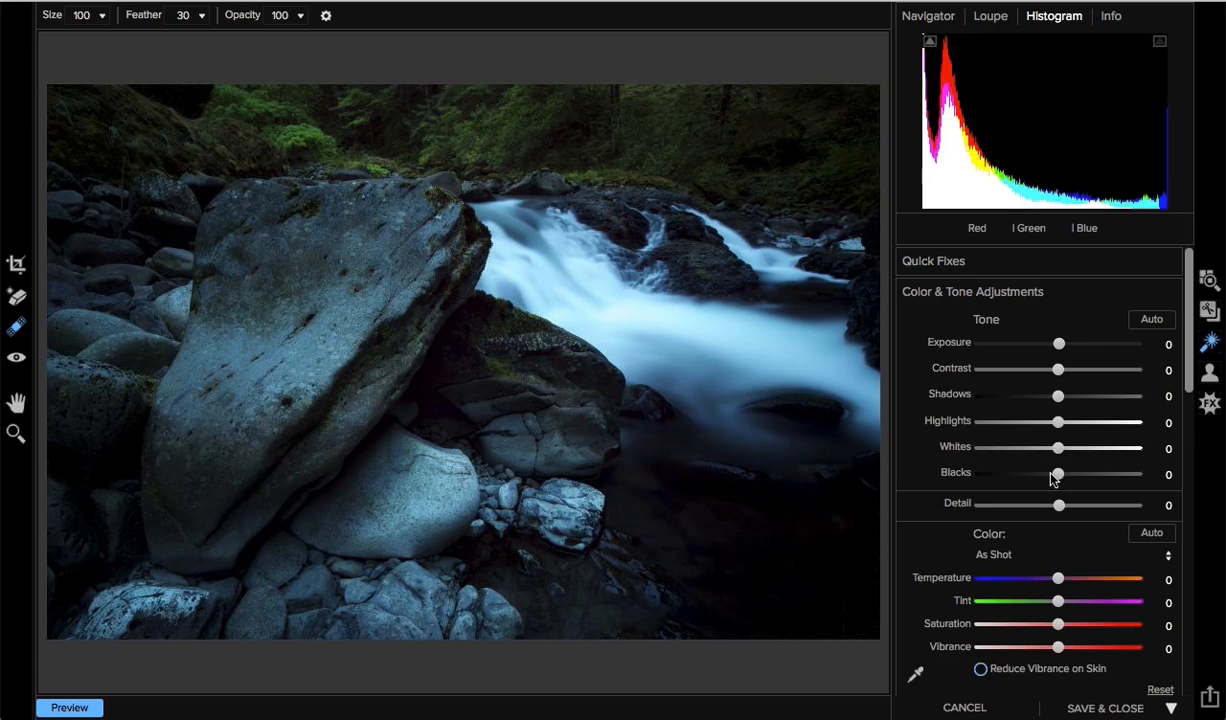
{"action": "mouse_move", "coordinate": [1052, 478]}
{"action": "left_mouse_down"}
{"action": "mouse_move", "coordinate": [1003, 481]}
{"action": "mouse_move", "coordinate": [1058, 488]}
{"action": "mouse_move", "coordinate": [1054, 475]}
{"action": "left_mouse_up"}
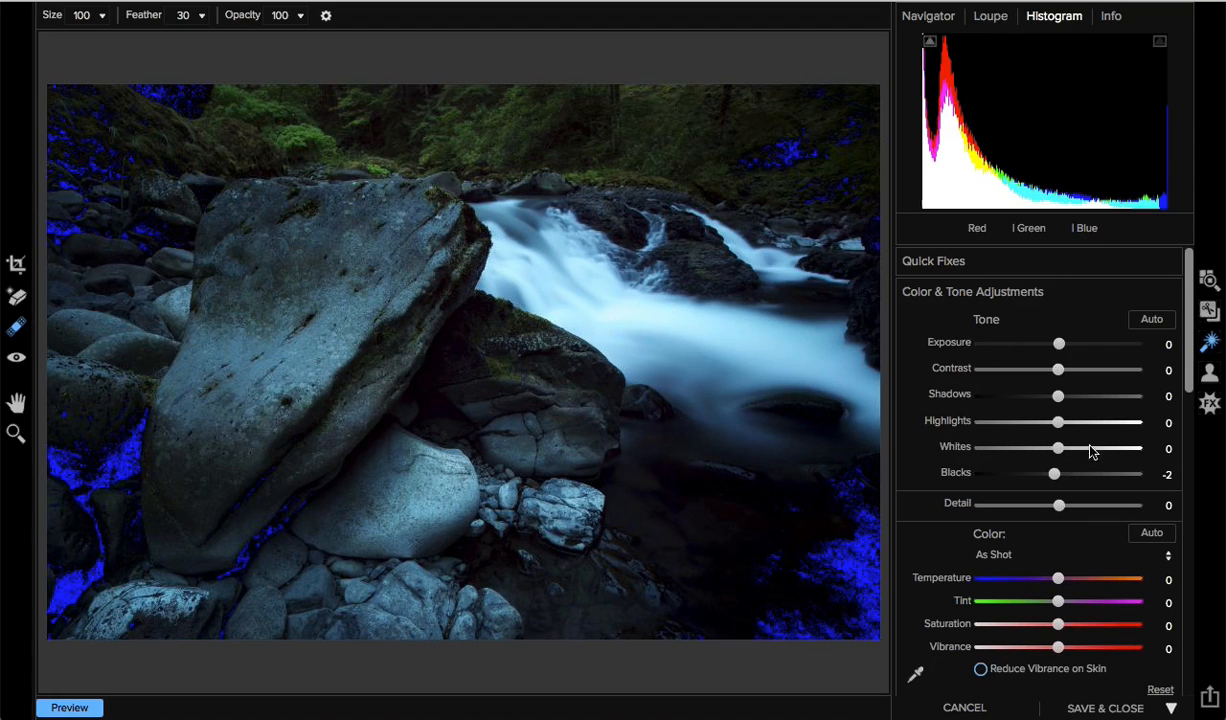
{"action": "left_click_drag", "start_coordinate": [1060, 448], "coordinate": [1067, 452]}
{"action": "mouse_move", "coordinate": [1067, 452]}
{"action": "left_mouse_down"}
{"action": "mouse_move", "coordinate": [1160, 449]}
{"action": "mouse_move", "coordinate": [1068, 449]}
{"action": "left_mouse_up"}
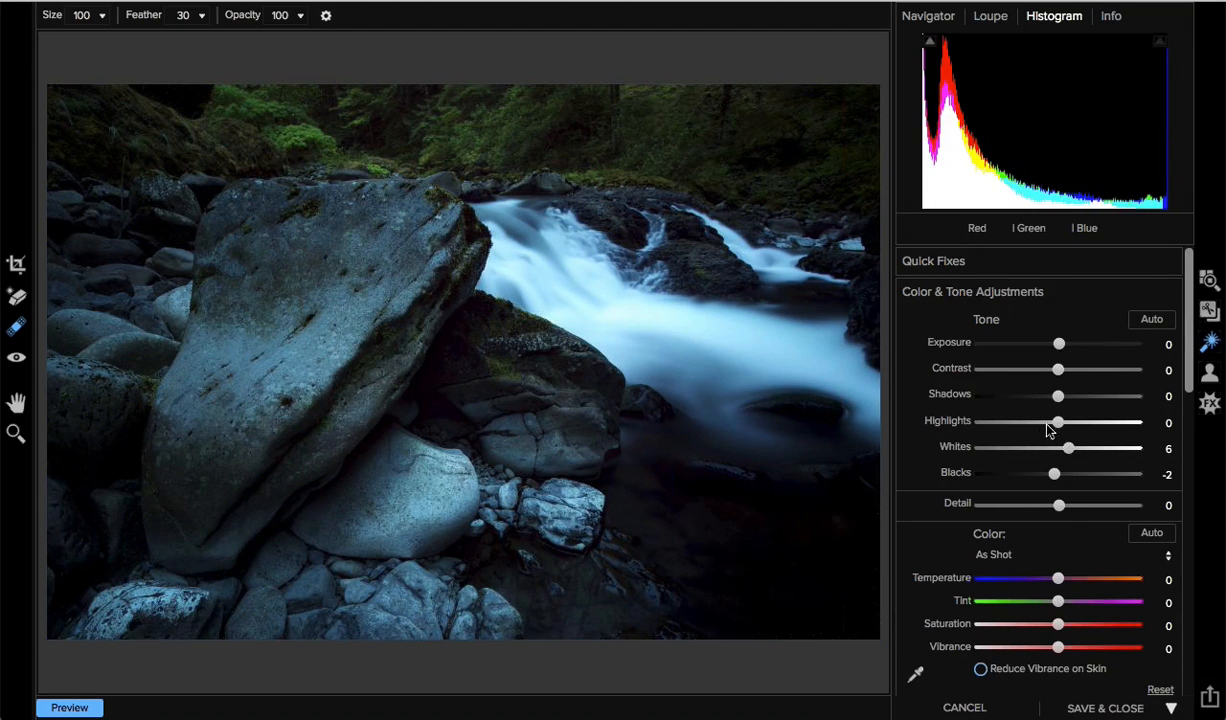
Refine the tone with Shadows at 16, Highlights at 40, Exposure at 0.15 and Detail at 13
{"action": "left_click_drag", "start_coordinate": [1062, 396], "coordinate": [1086, 399]}
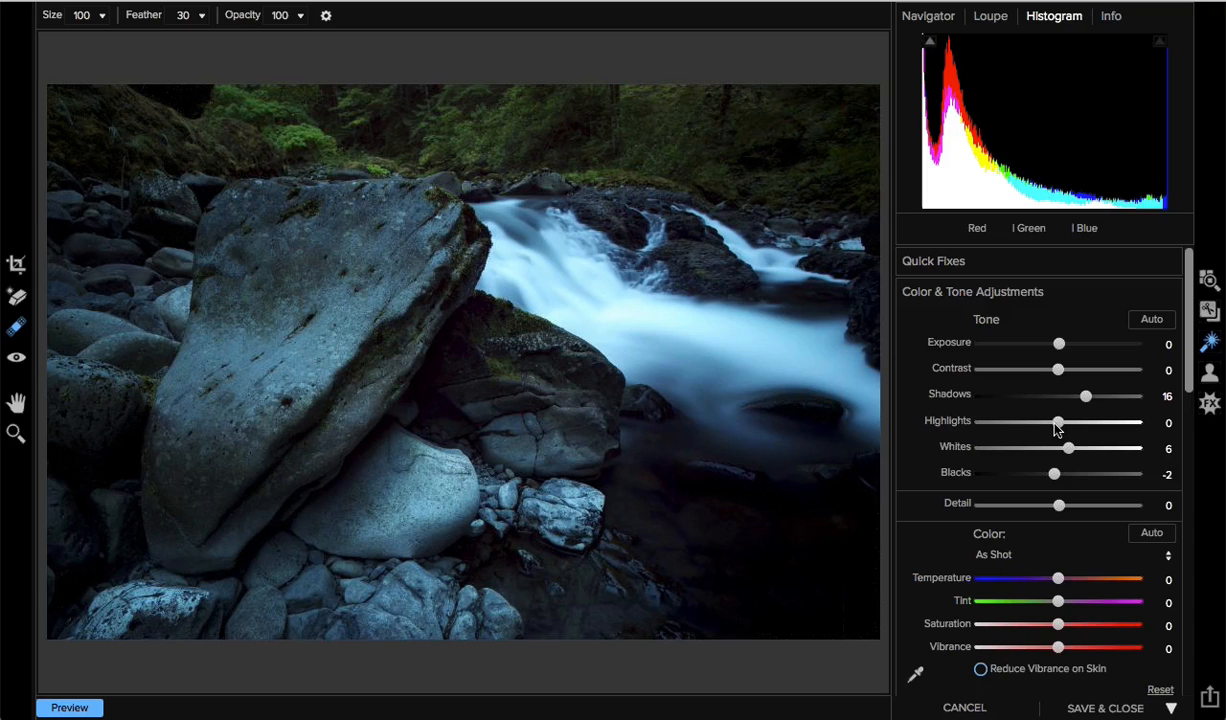
{"action": "left_click_drag", "start_coordinate": [1057, 427], "coordinate": [1111, 423]}
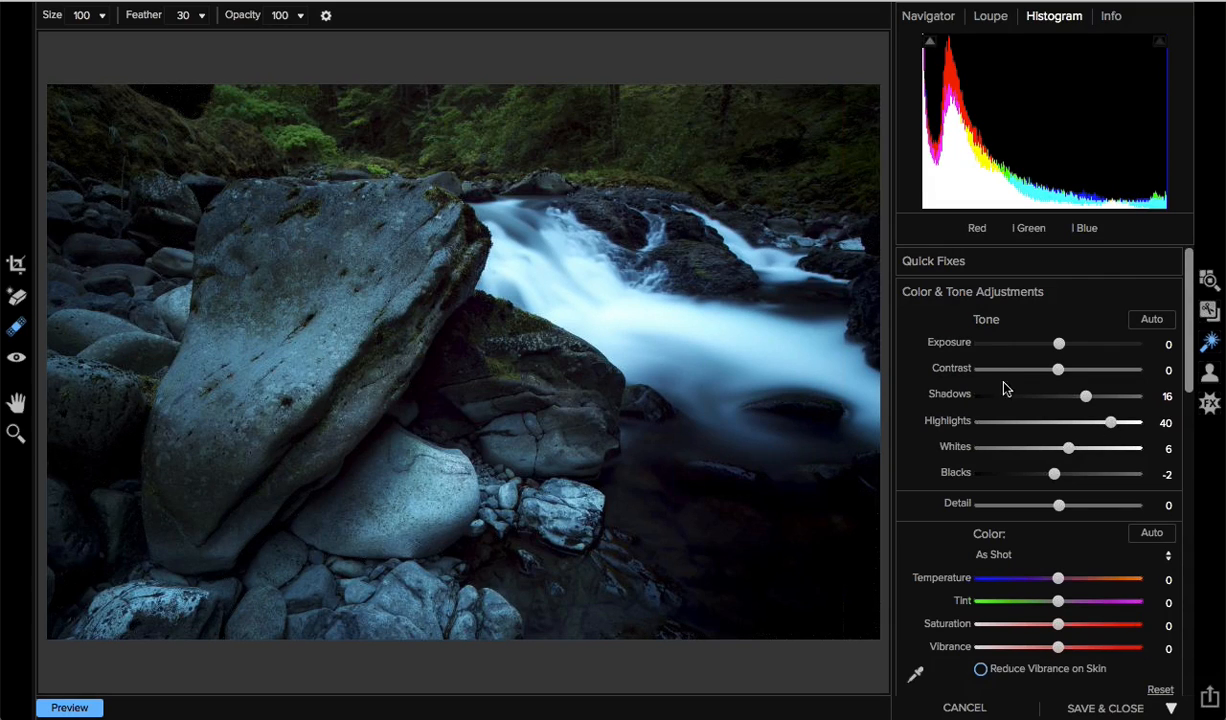
{"action": "left_click_drag", "start_coordinate": [1059, 344], "coordinate": [1062, 344]}
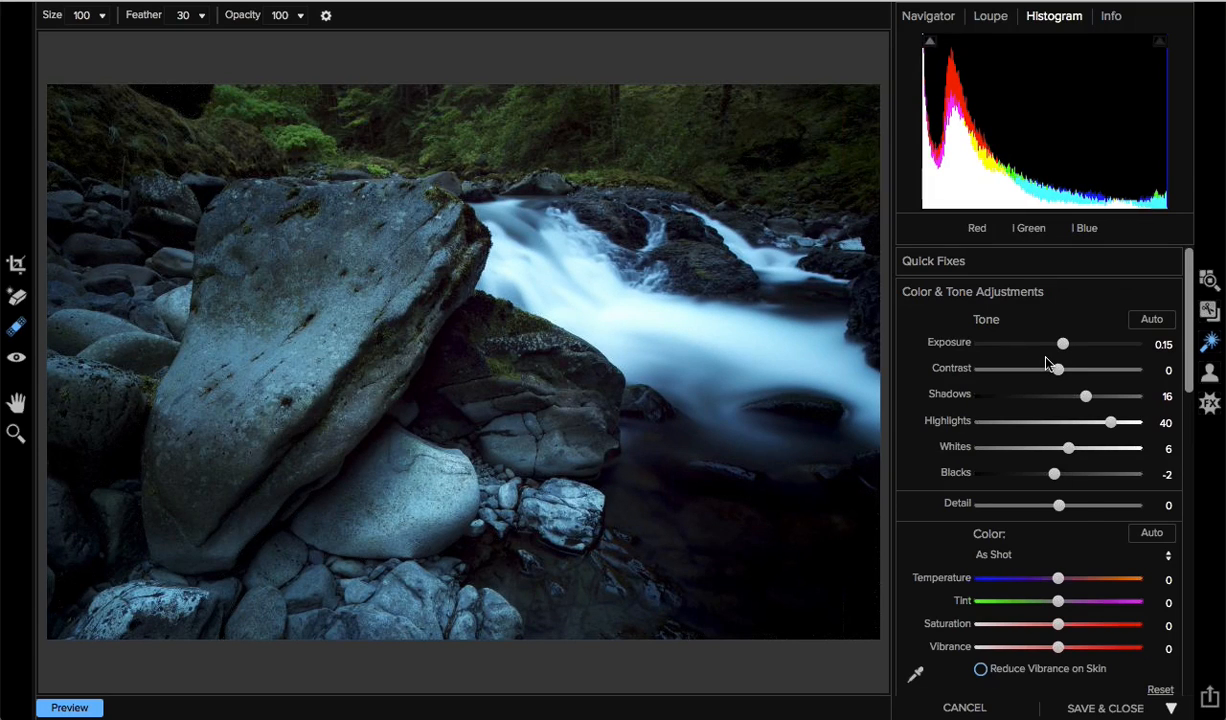
{"action": "left_click_drag", "start_coordinate": [1059, 505], "coordinate": [1069, 507]}
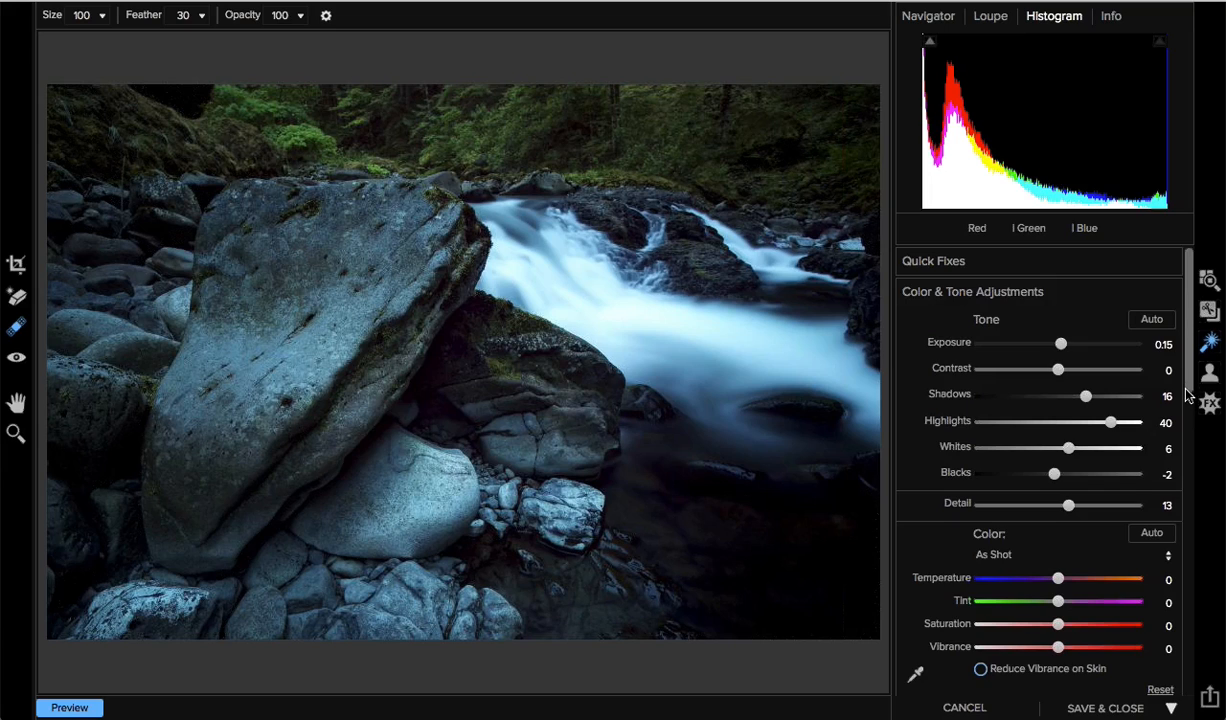
Apply the Cloudy white balance to the photo, and set Tint to 8 and Vibrance to 11
{"action": "scroll", "coordinate": [1179, 453], "scroll_direction": "down", "scroll_amount": 5}
{"action": "scroll", "coordinate": [1124, 414], "scroll_direction": "up", "scroll_amount": 2}
{"action": "left_click", "coordinate": [1040, 405]}
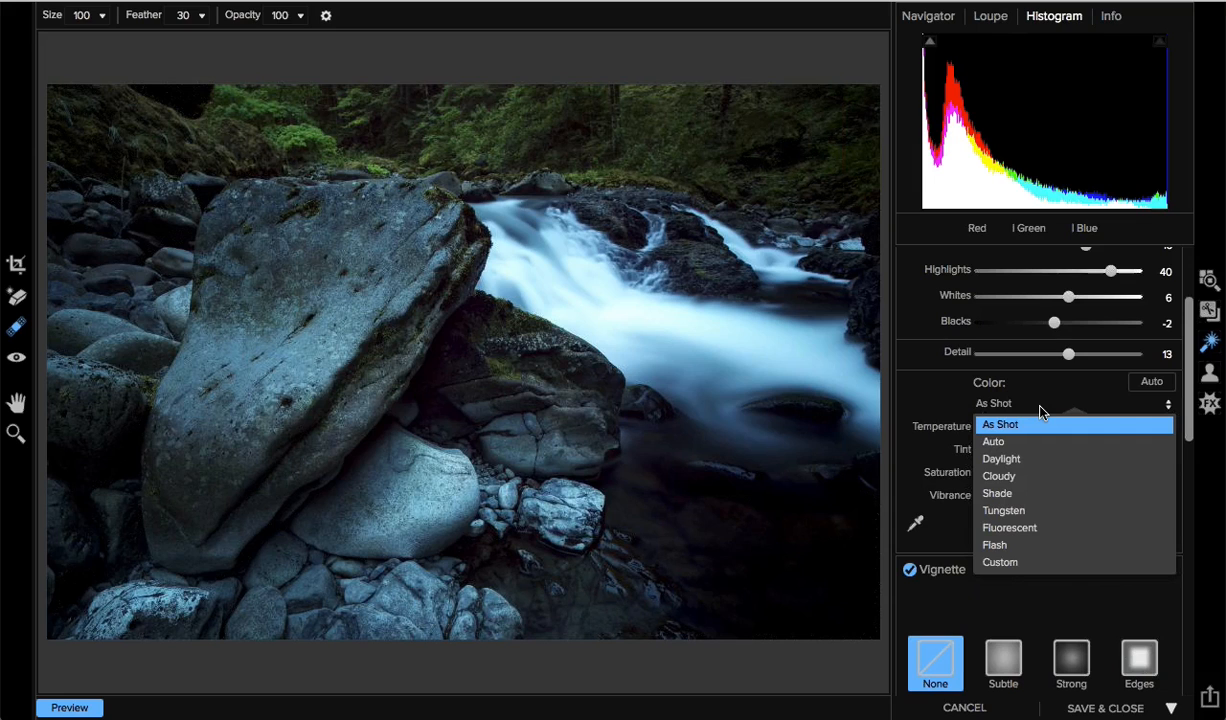
{"action": "left_click", "coordinate": [1033, 479]}
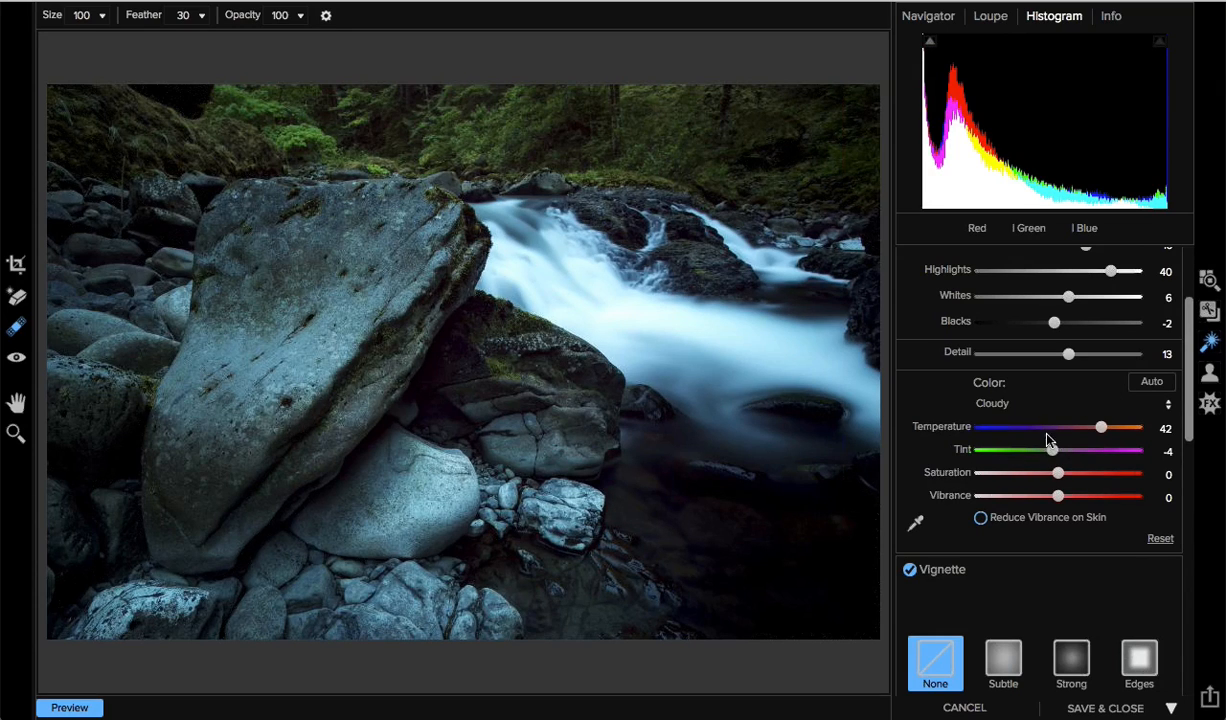
{"action": "left_click", "coordinate": [915, 522]}
{"action": "left_click_drag", "start_coordinate": [1052, 451], "coordinate": [1068, 452]}
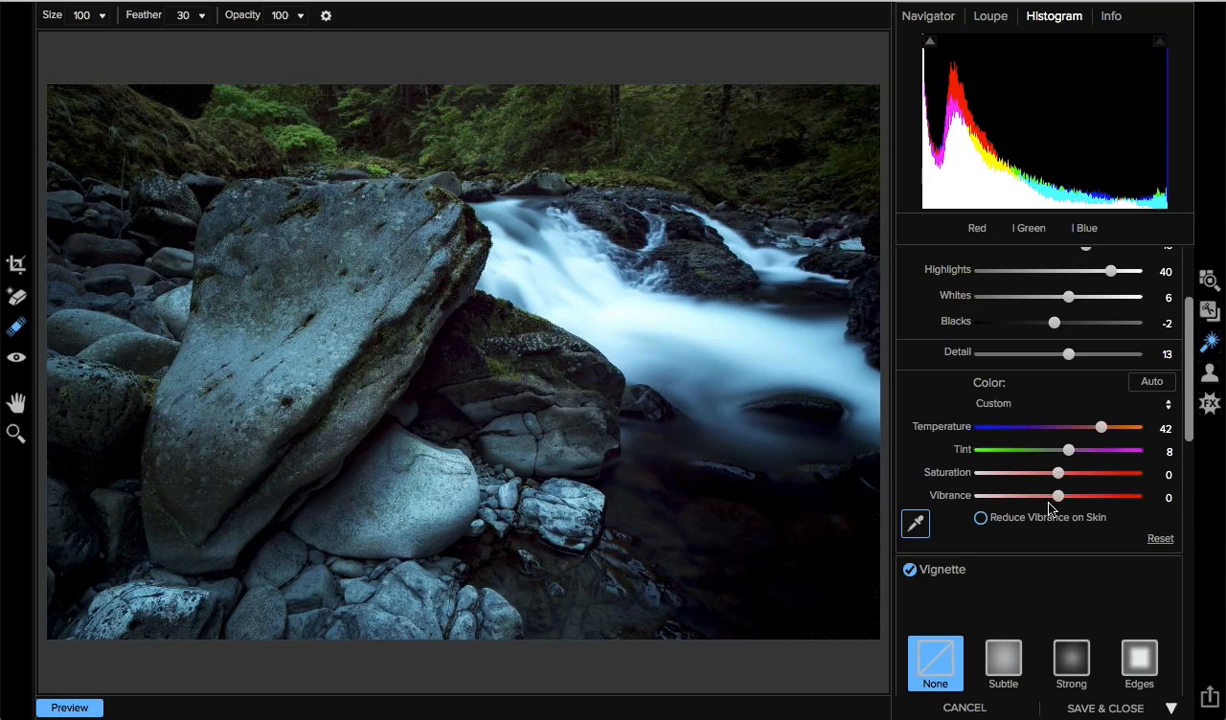
{"action": "left_click_drag", "start_coordinate": [1056, 474], "coordinate": [1078, 505]}
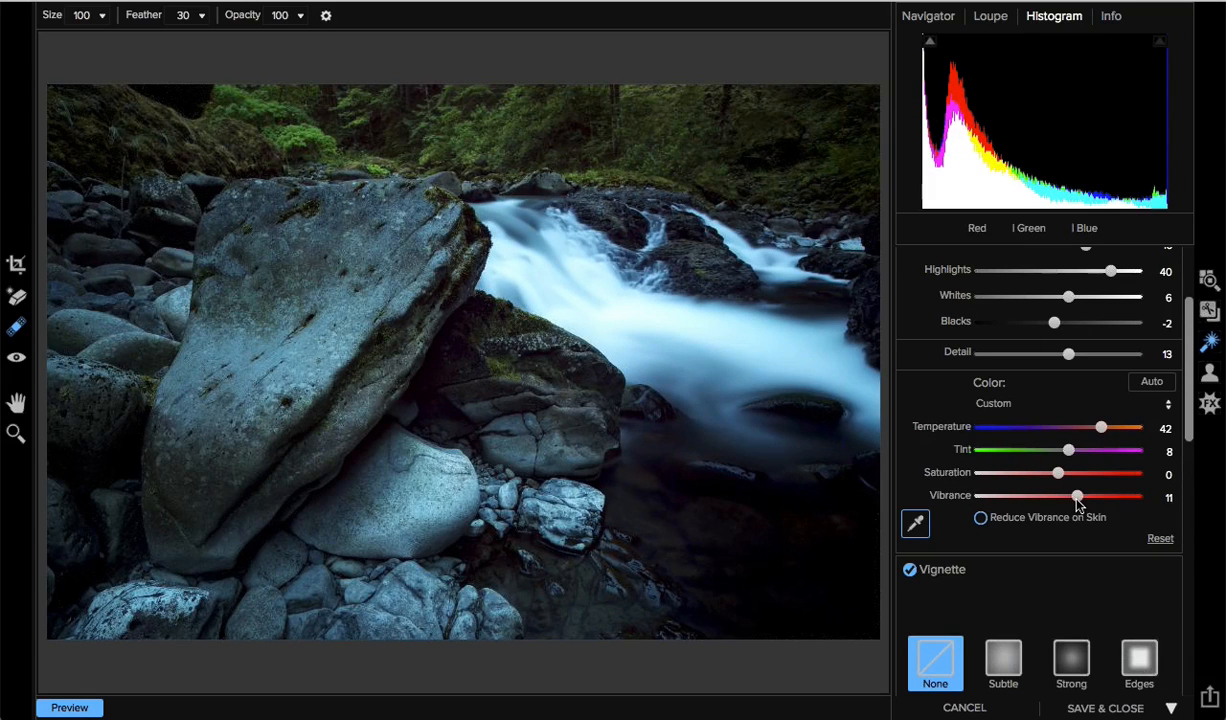
Apply the Subtle vignette and compare the enhanced photo with the original
{"action": "left_click", "coordinate": [1005, 663]}
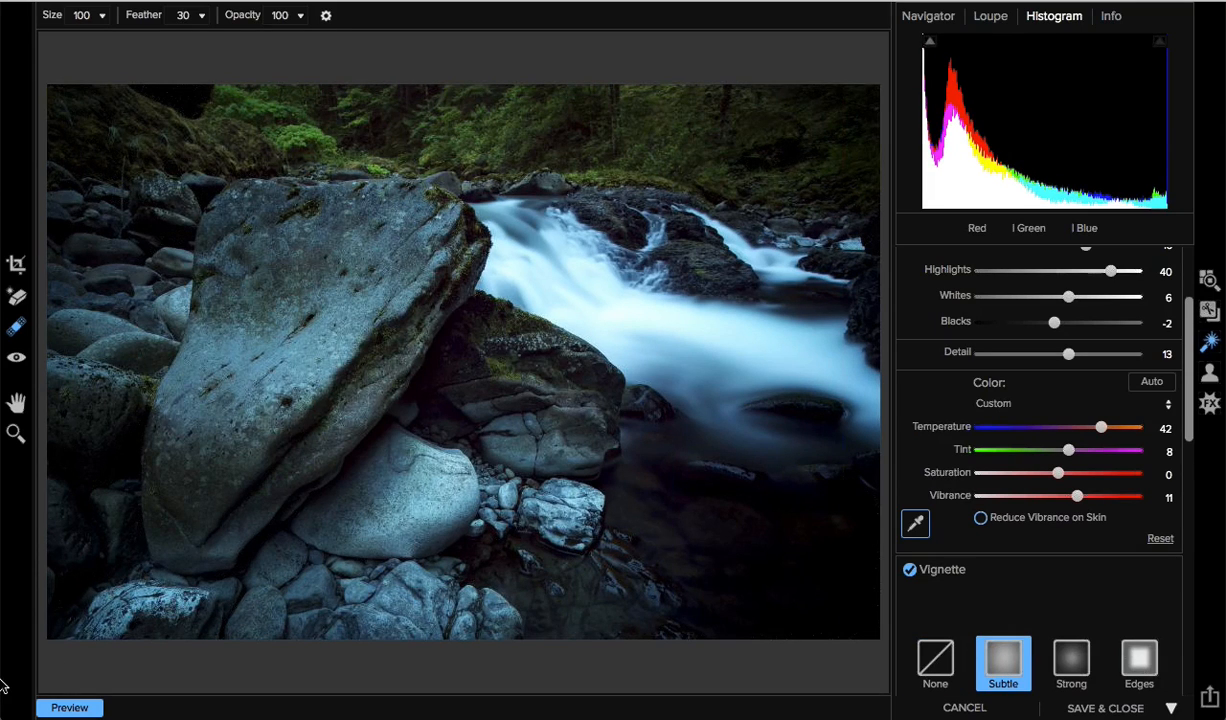
{"action": "left_click", "coordinate": [92, 708]}
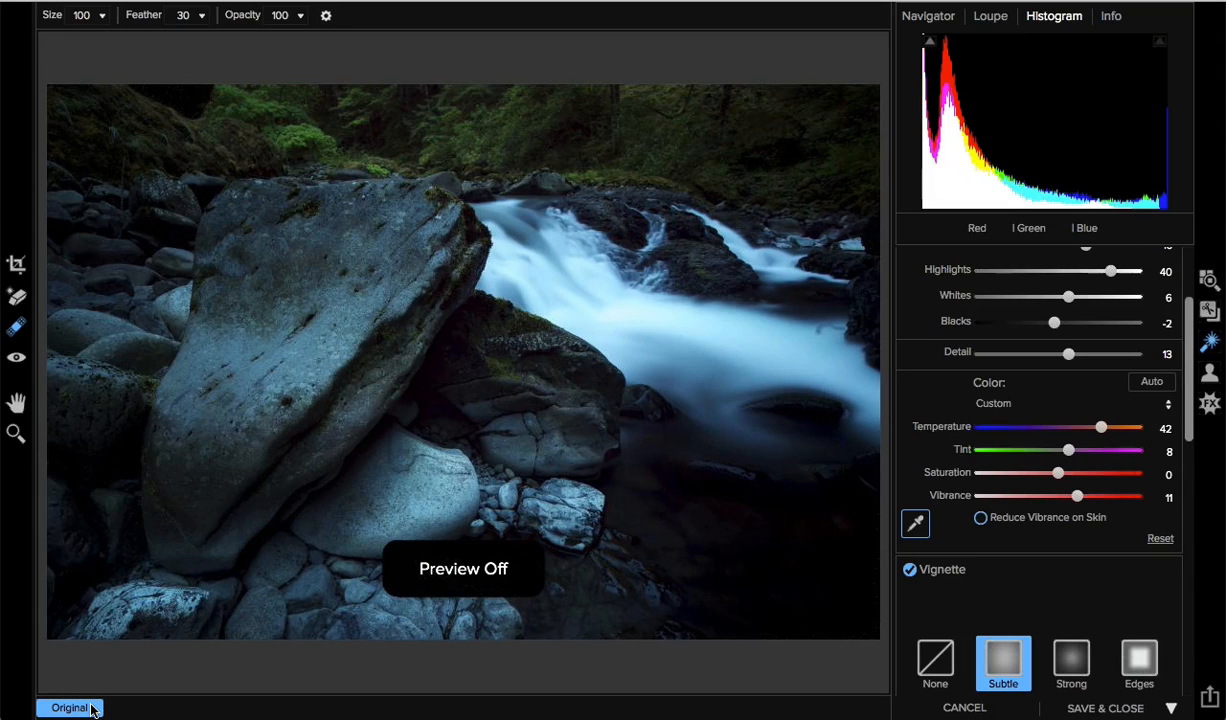
{"action": "left_click", "coordinate": [91, 708]}
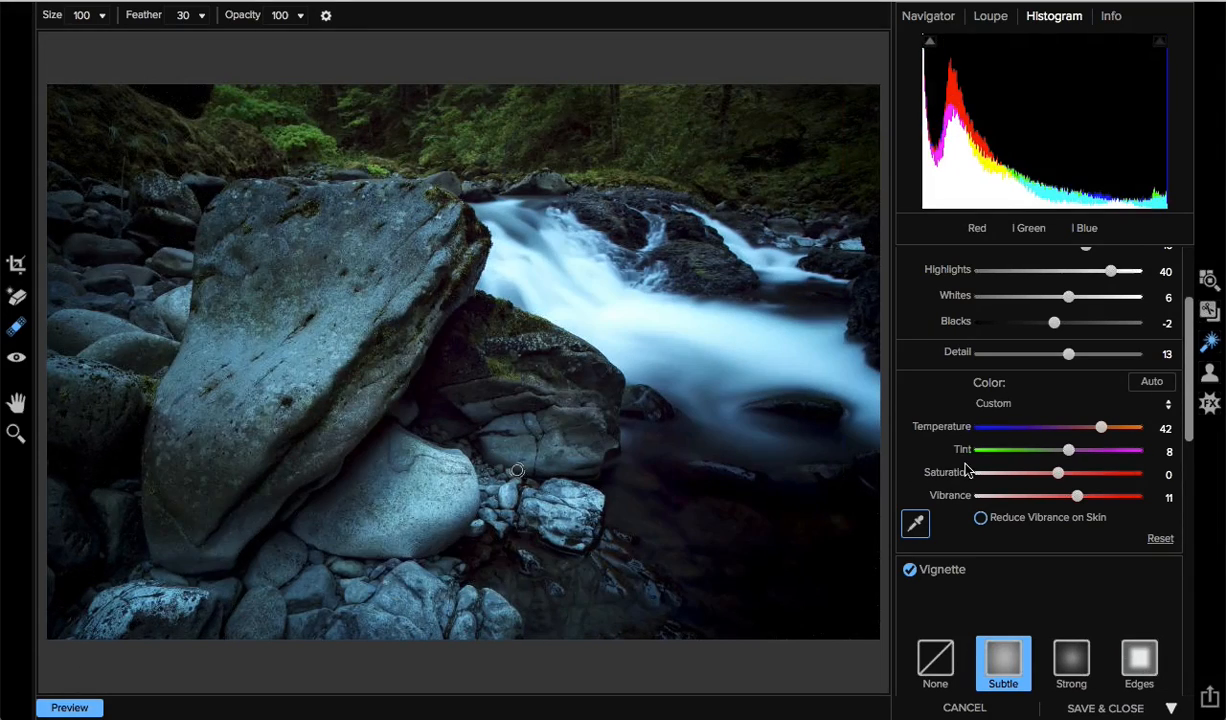
{"action": "scroll", "coordinate": [1190, 432], "scroll_direction": "up", "scroll_amount": 3}
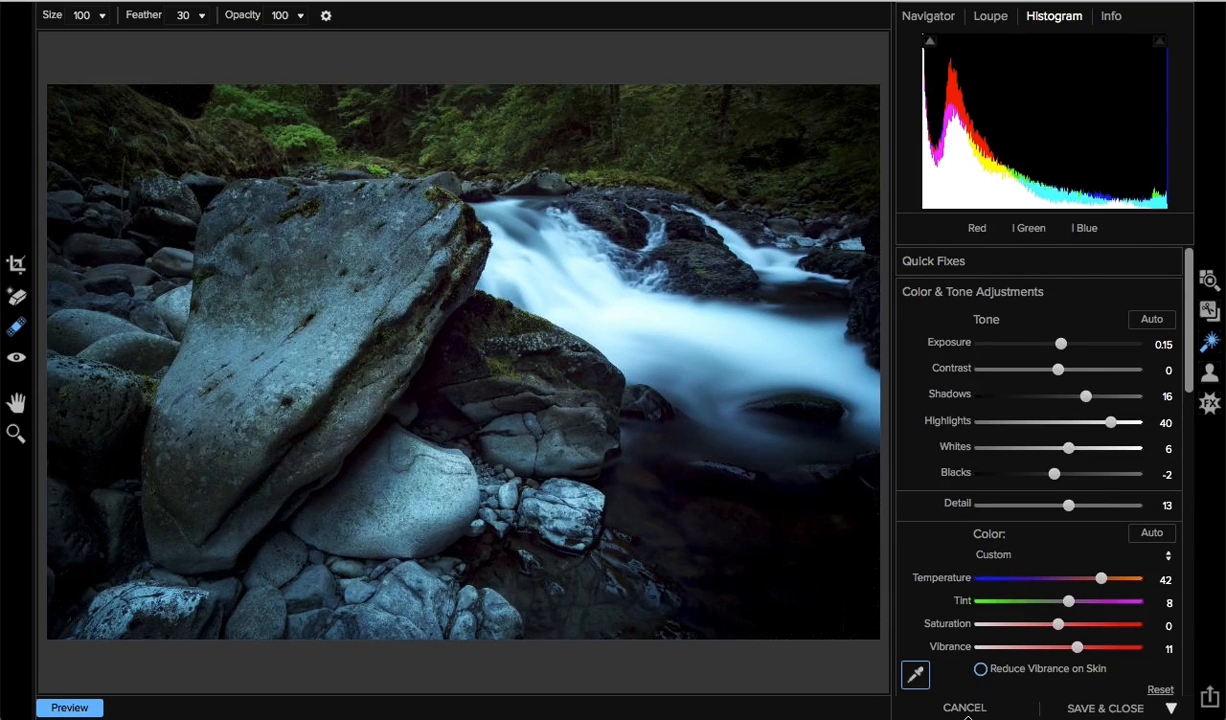
Cancel the river photo's editing session without saving and return to the Demo folder
{"action": "left_click", "coordinate": [963, 708]}
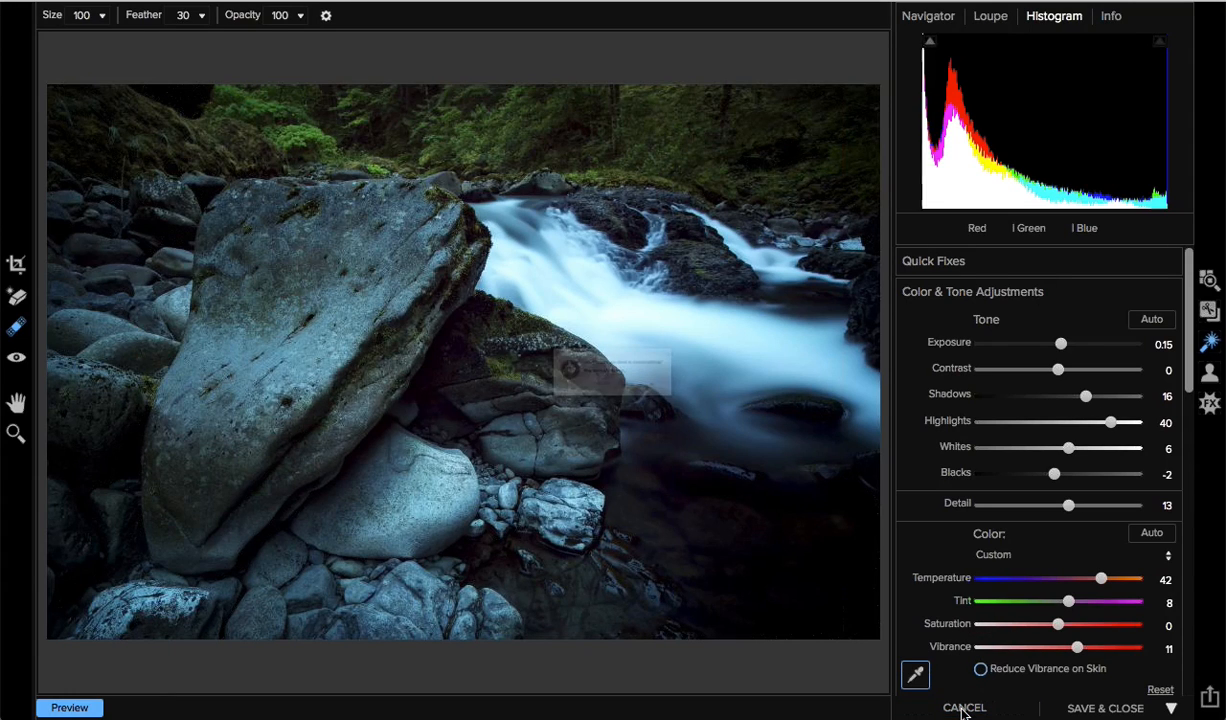
{"action": "left_click", "coordinate": [731, 407]}
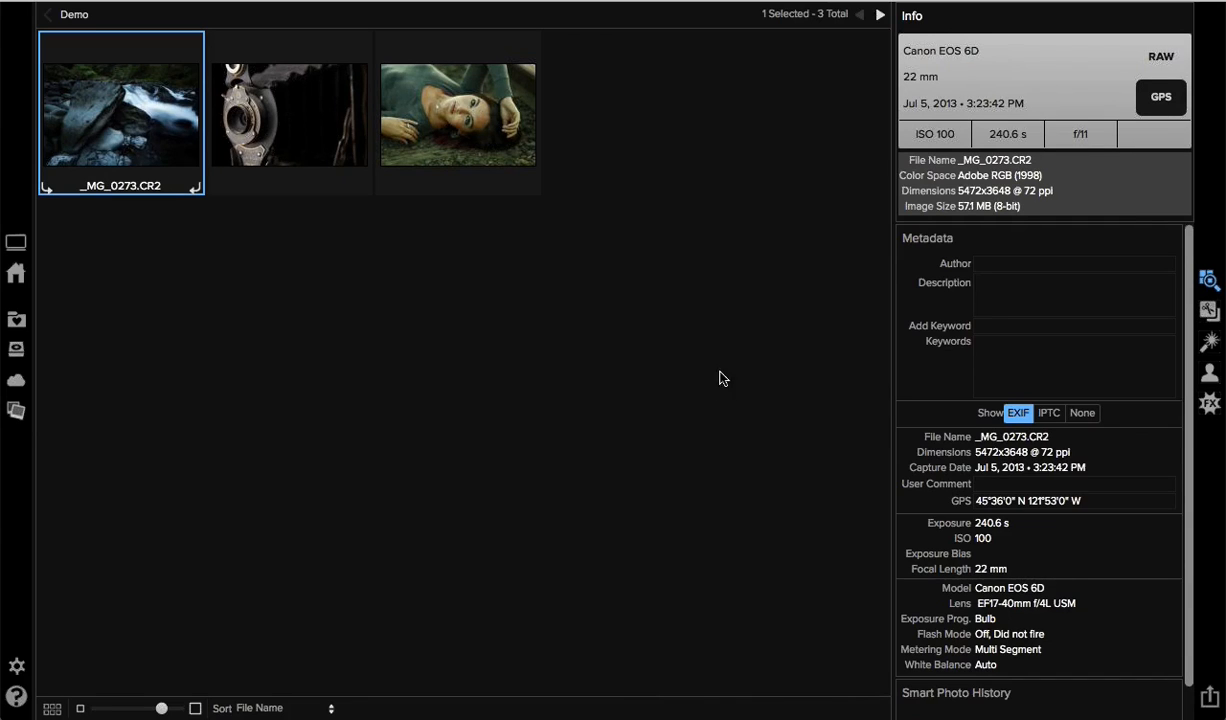
Switch to the Keynote presentation and advance through the slides on the user interface, sharing, resizing and batch processing
{"action": "mouse_move", "coordinate": [604, 705]}
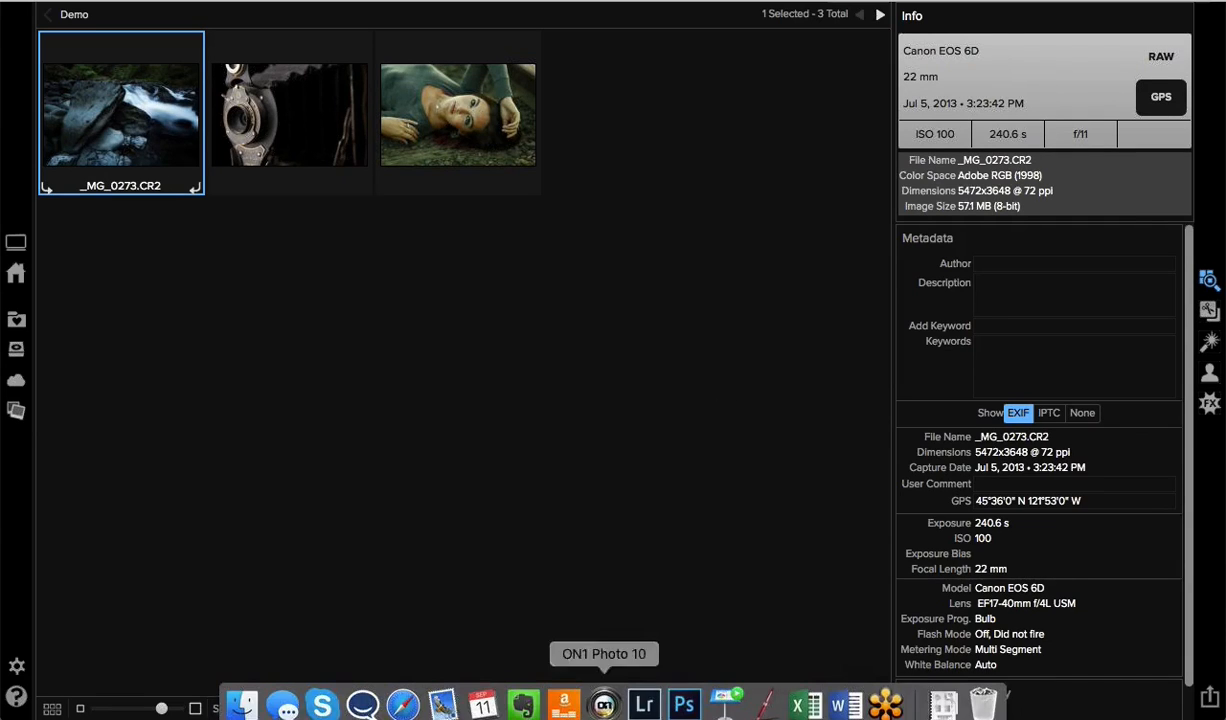
{"action": "left_click", "coordinate": [730, 697]}
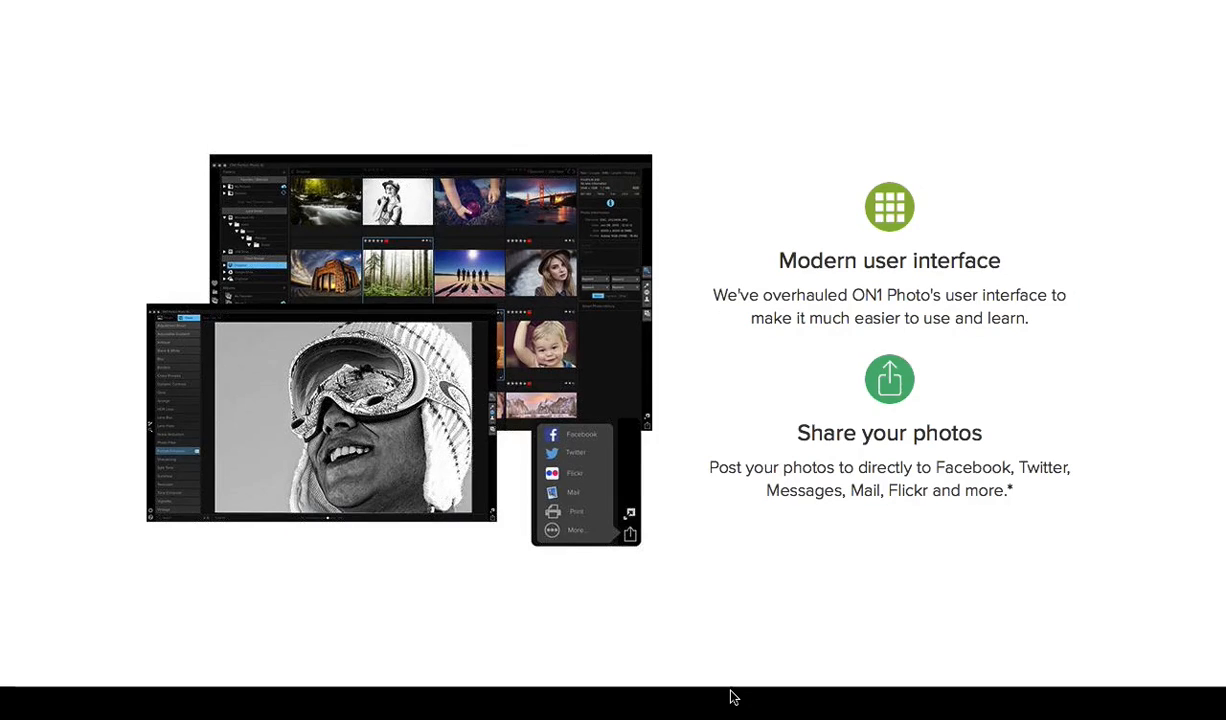
{"action": "key", "text": "Right"}
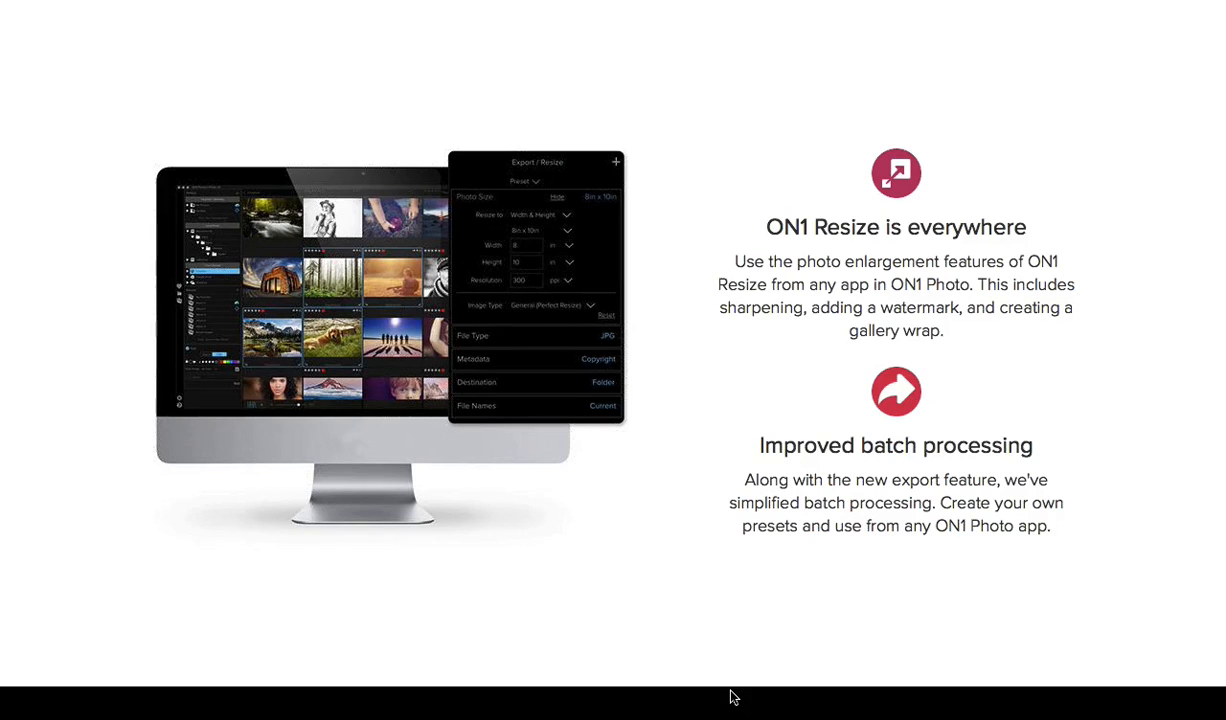
{"action": "key", "text": "Right"}
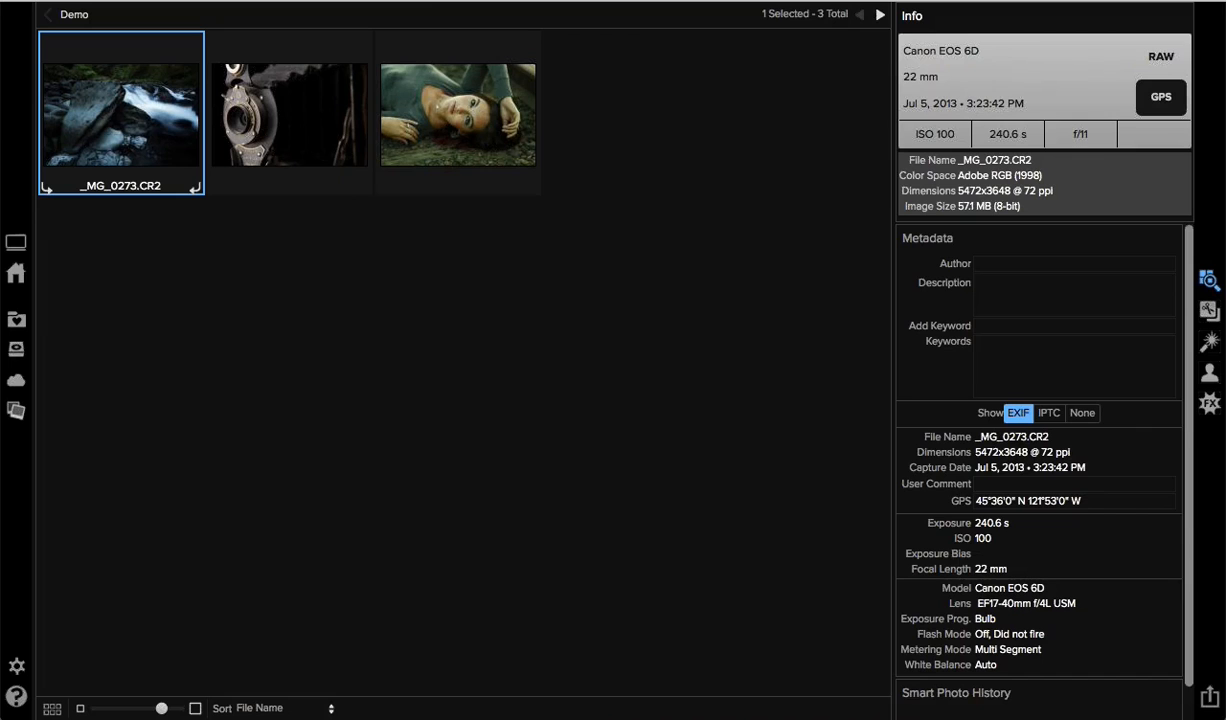
Open the portrait _MG_9036.CR2 for portrait retouching and hide the presets list
{"action": "left_click", "coordinate": [455, 115]}
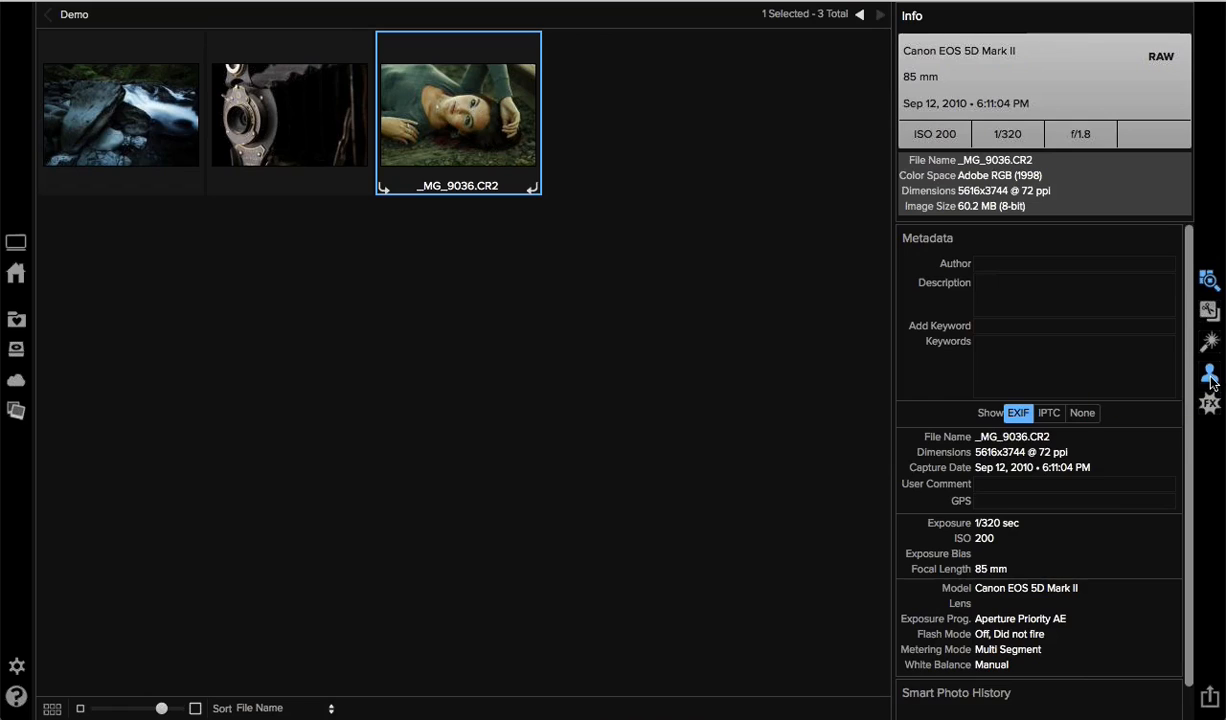
{"action": "left_click", "coordinate": [1210, 376]}
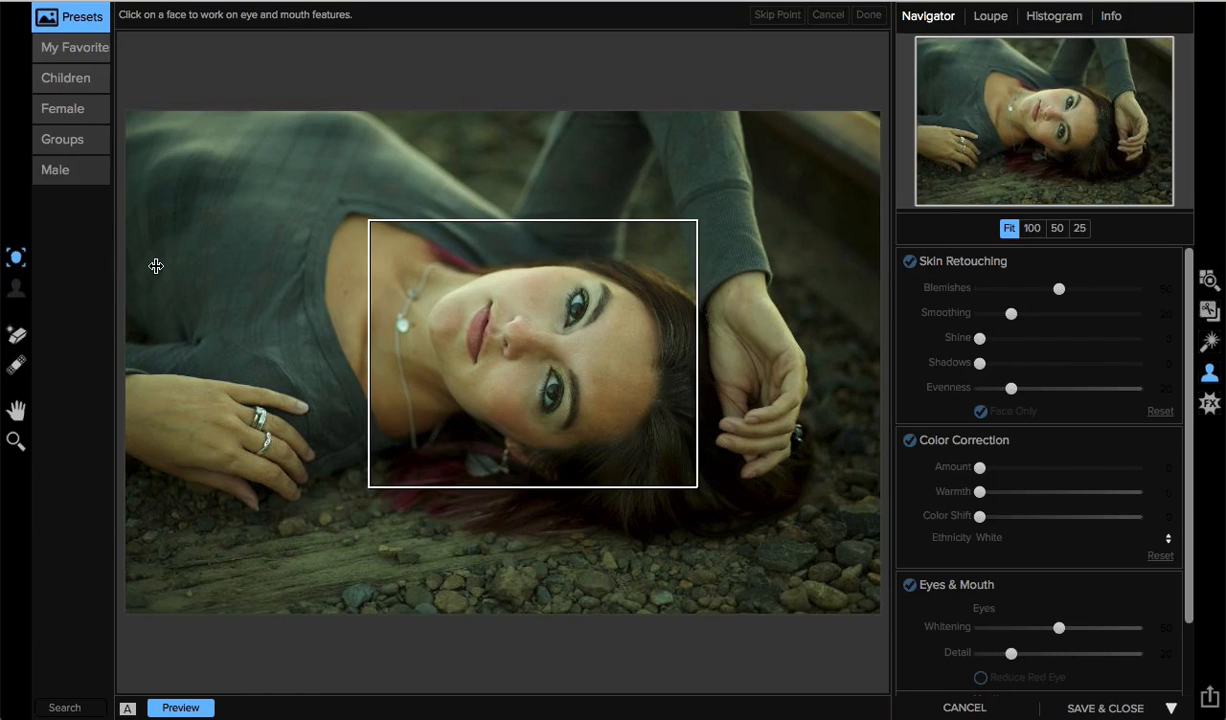
{"action": "left_click_drag", "start_coordinate": [112, 265], "coordinate": [28, 246]}
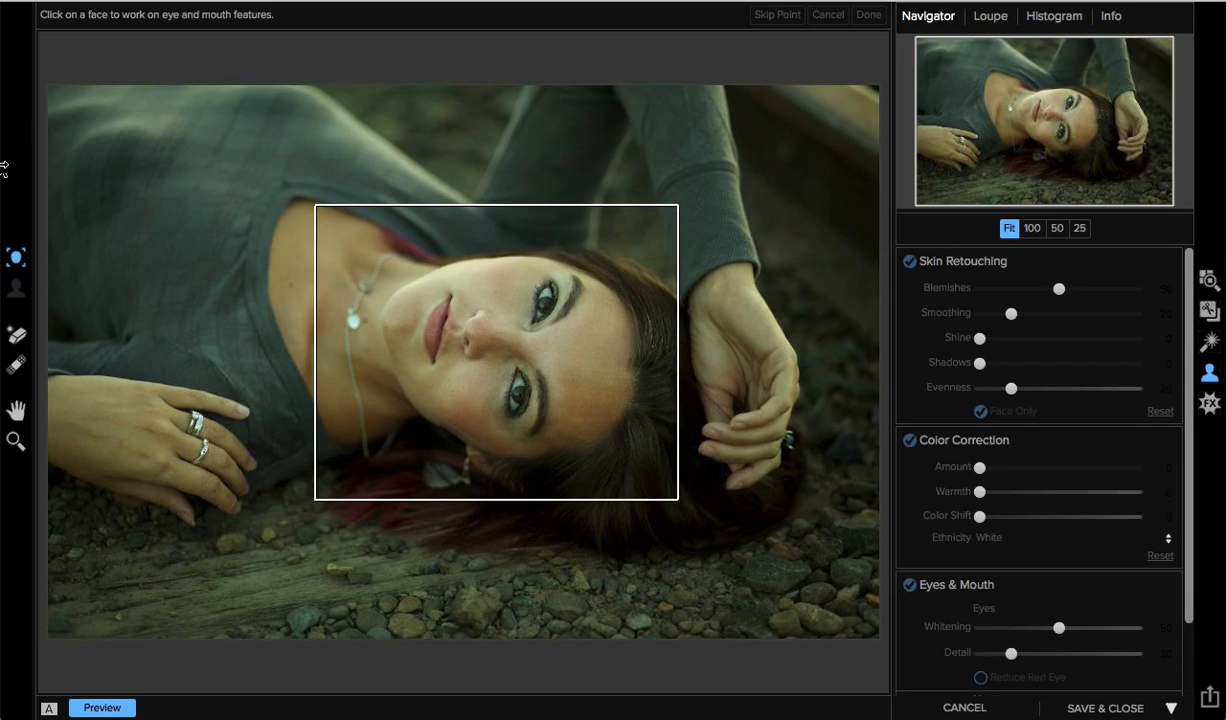
Select the woman's face for retouching and mark the centres of both eyes and both corners of the mouth
{"action": "left_click", "coordinate": [397, 335]}
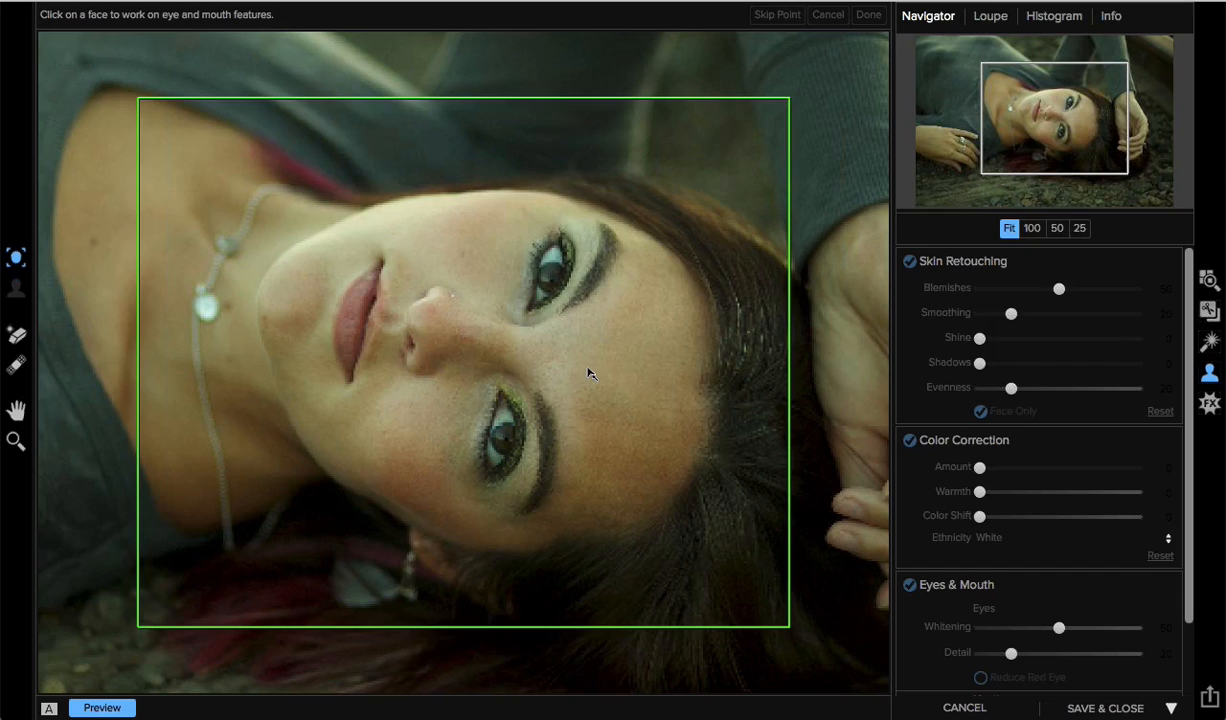
{"action": "left_click", "coordinate": [588, 373]}
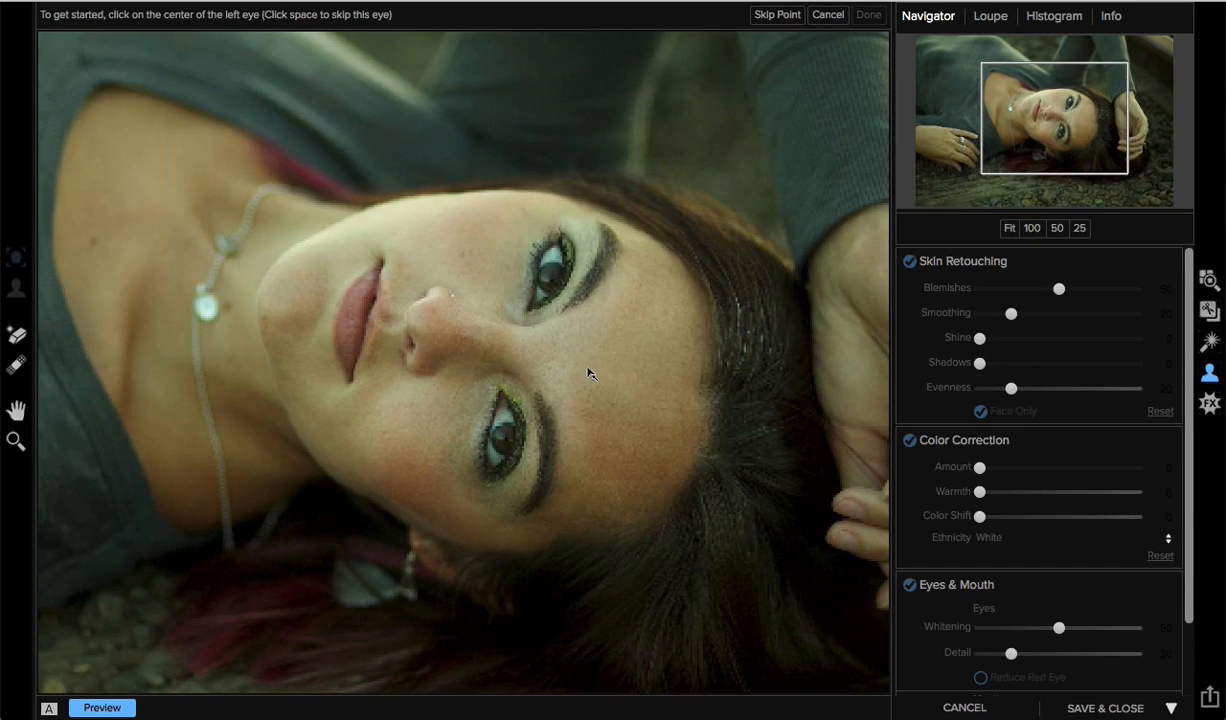
{"action": "left_click", "coordinate": [550, 278]}
{"action": "left_click", "coordinate": [505, 437]}
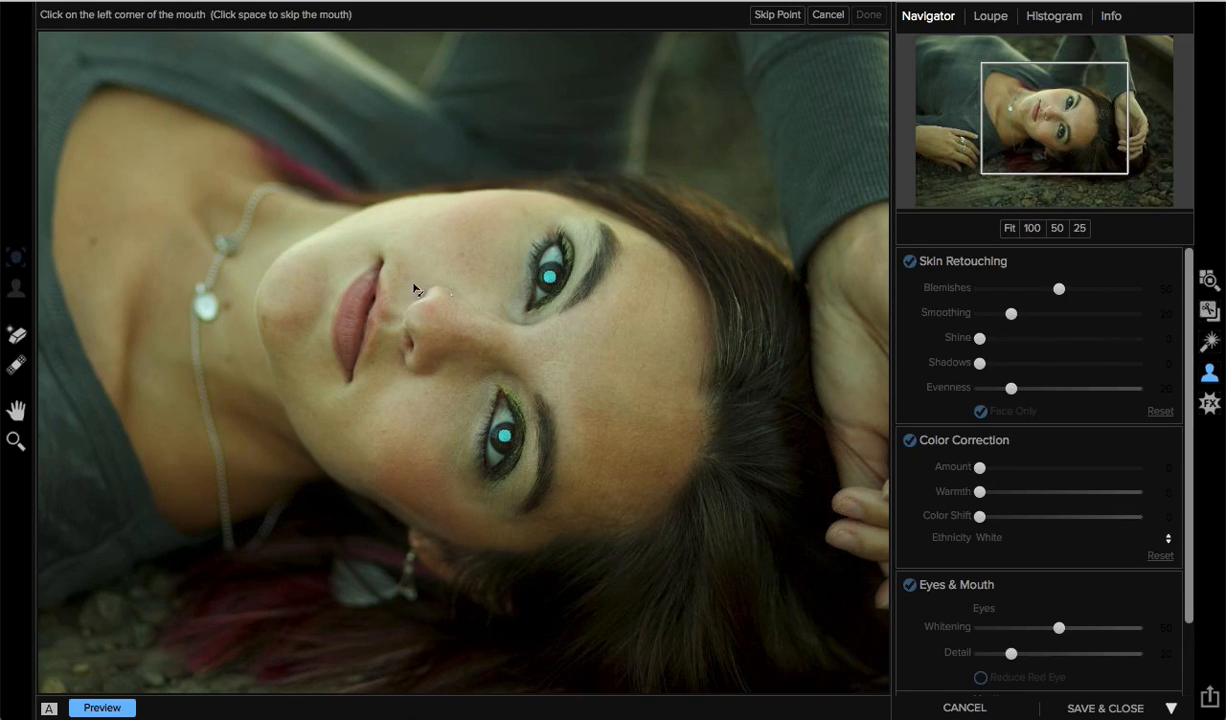
{"action": "left_click", "coordinate": [379, 254]}
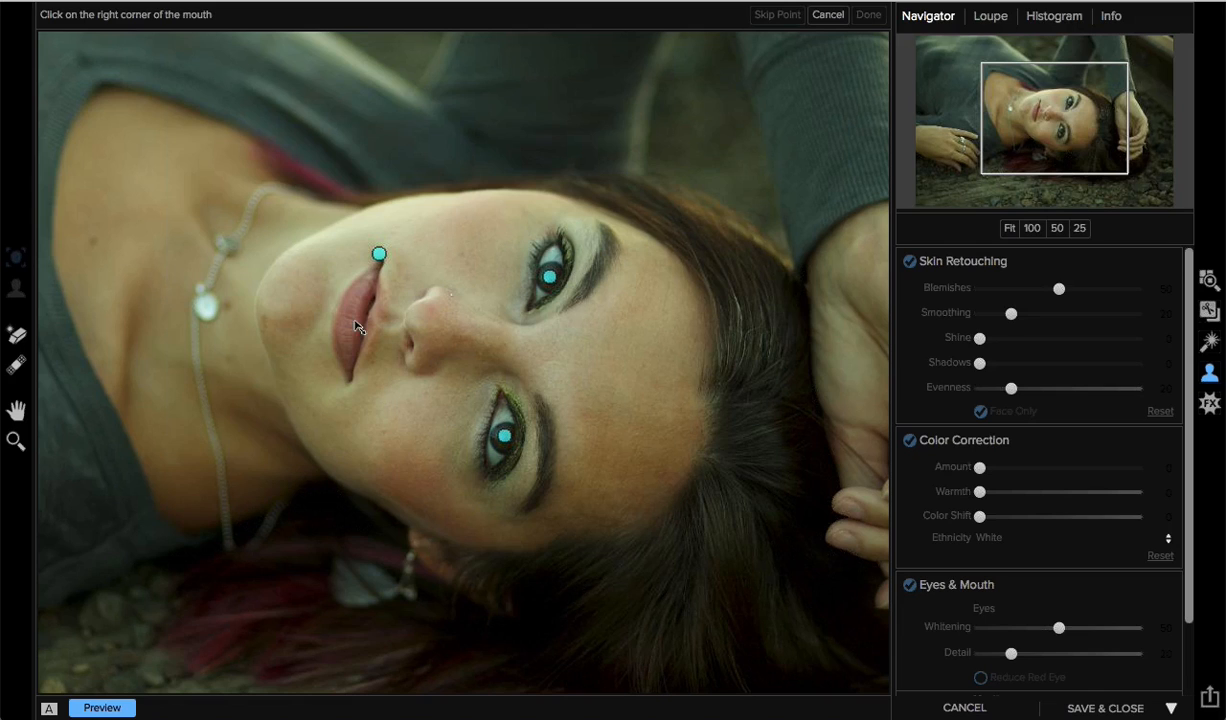
{"action": "left_click", "coordinate": [348, 381]}
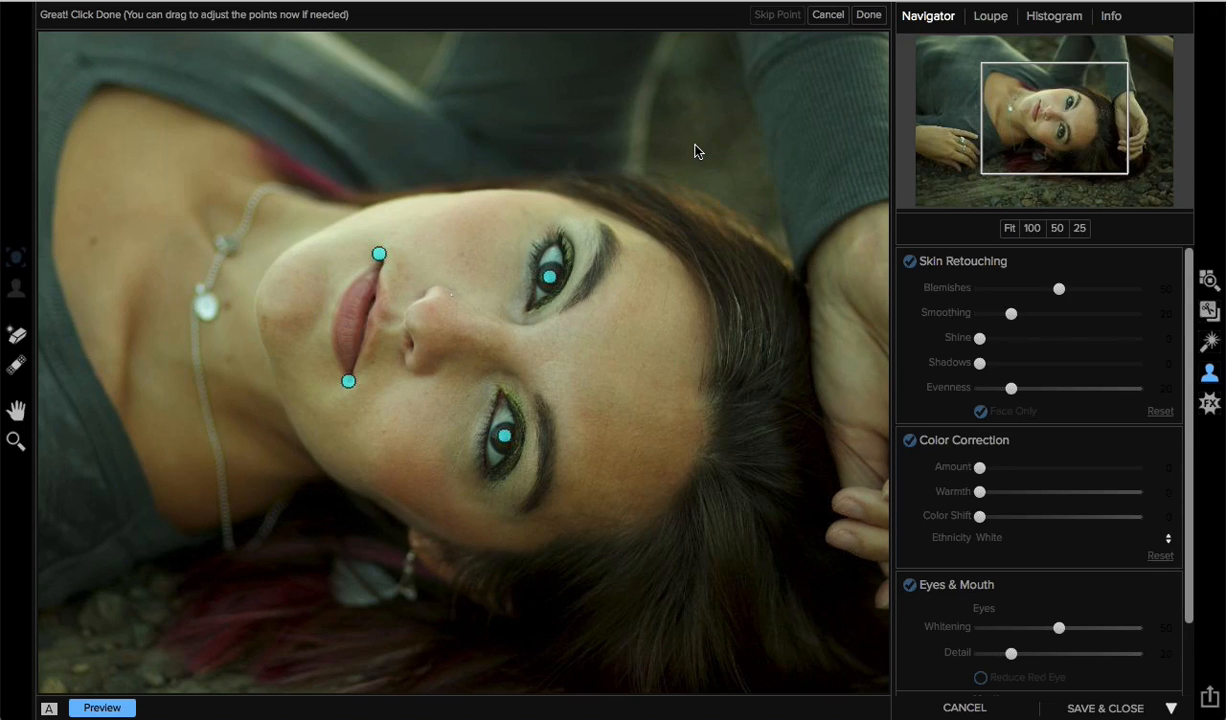
{"action": "left_click", "coordinate": [870, 16]}
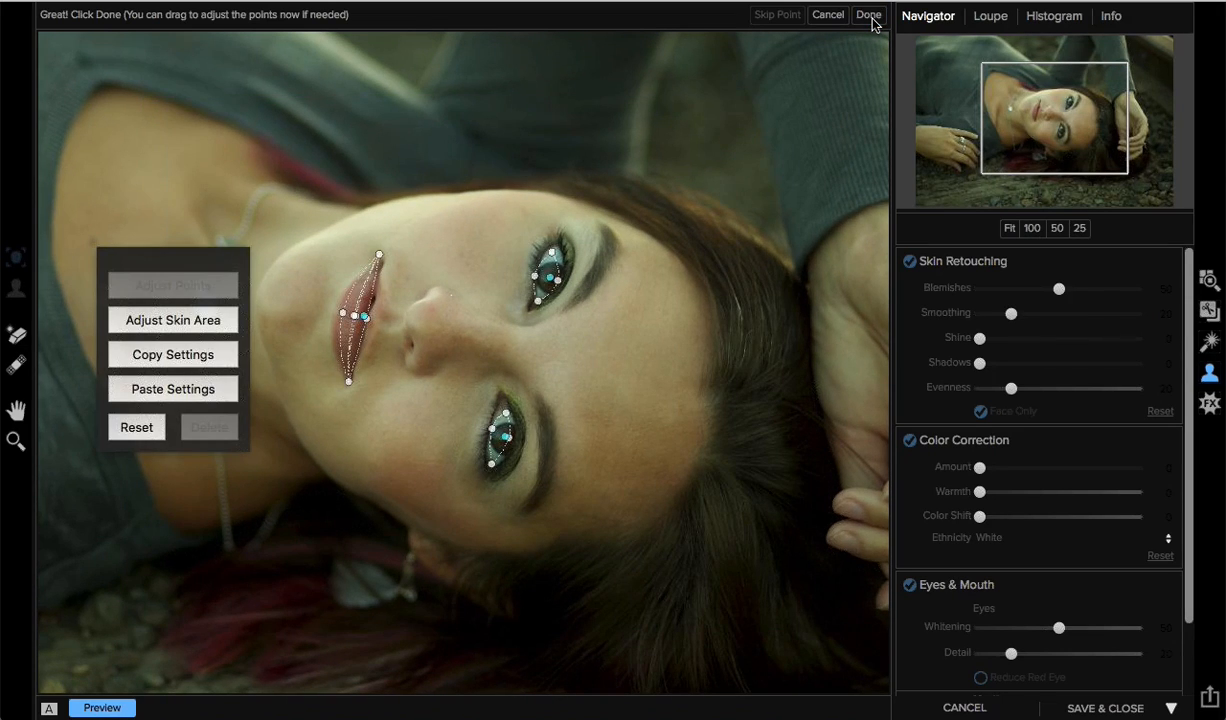
{"action": "left_click", "coordinate": [870, 16]}
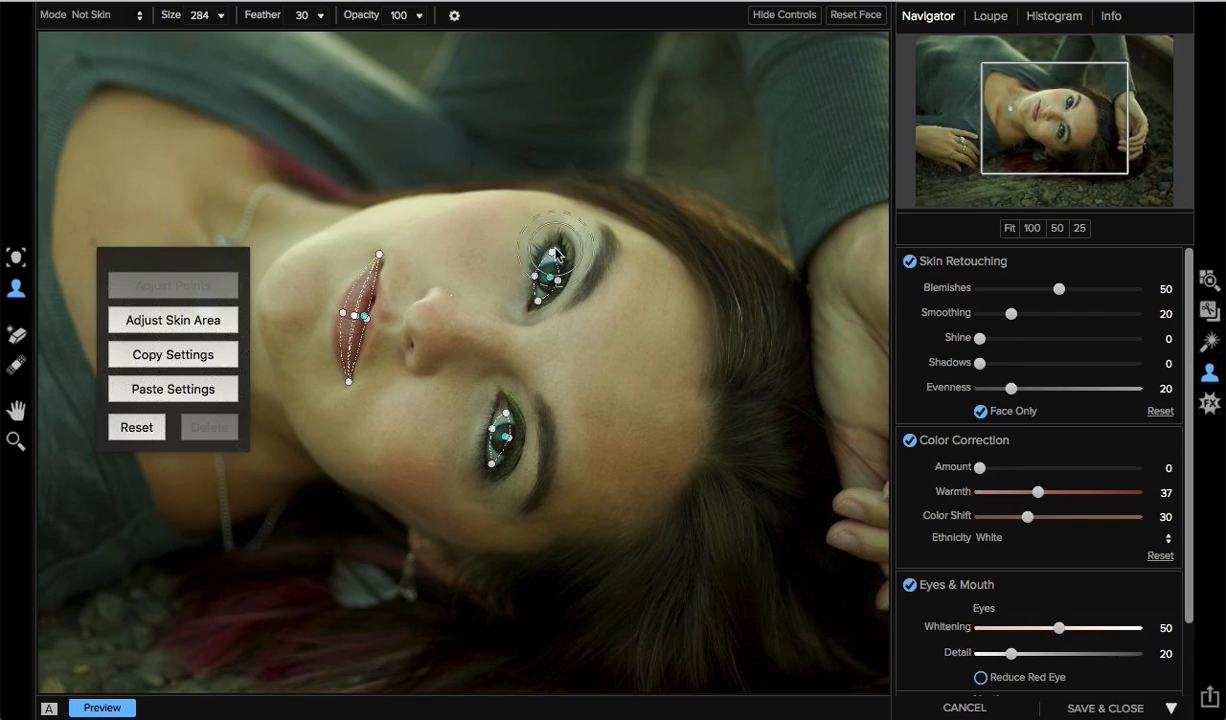
Fit the outlines to the face by moving the corner point of each eye and the edge points of the lips
{"action": "left_click_drag", "start_coordinate": [552, 252], "coordinate": [560, 242]}
{"action": "left_click_drag", "start_coordinate": [507, 414], "coordinate": [503, 399]}
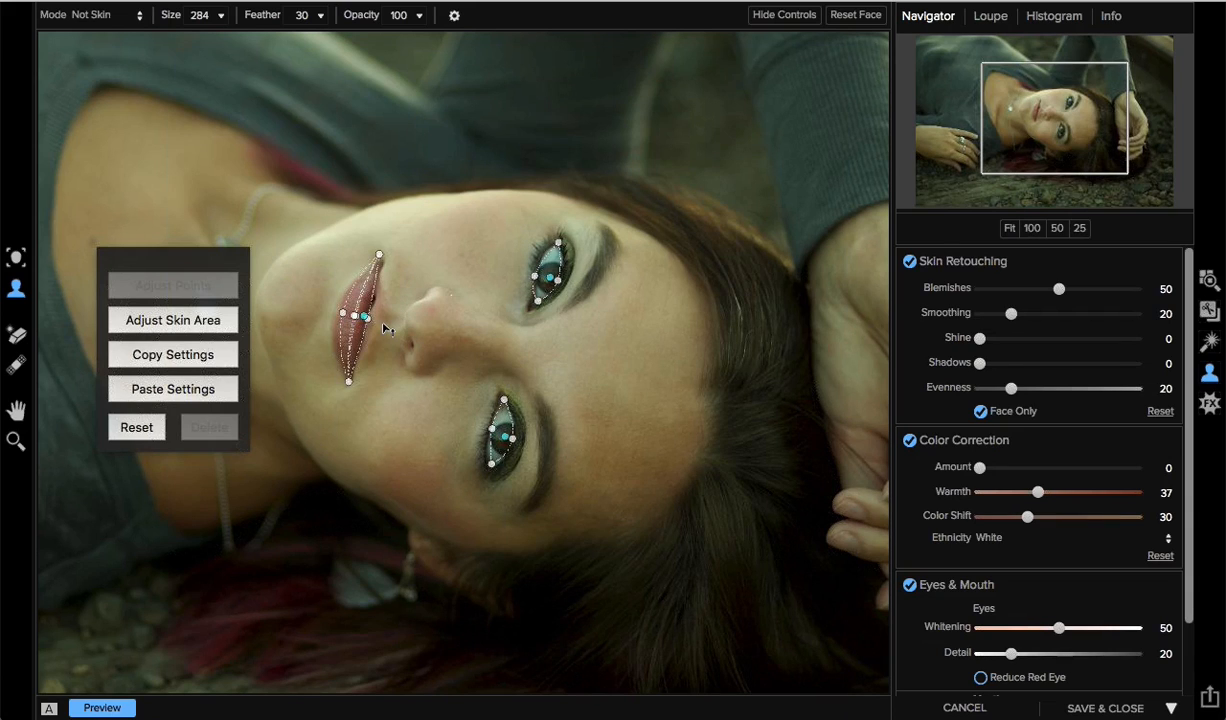
{"action": "left_click_drag", "start_coordinate": [366, 317], "coordinate": [382, 322]}
{"action": "left_click_drag", "start_coordinate": [343, 313], "coordinate": [334, 313]}
Show the face's skin area and paint out the hair around the forehead with the Not Skin brush
{"action": "left_click", "coordinate": [163, 318]}
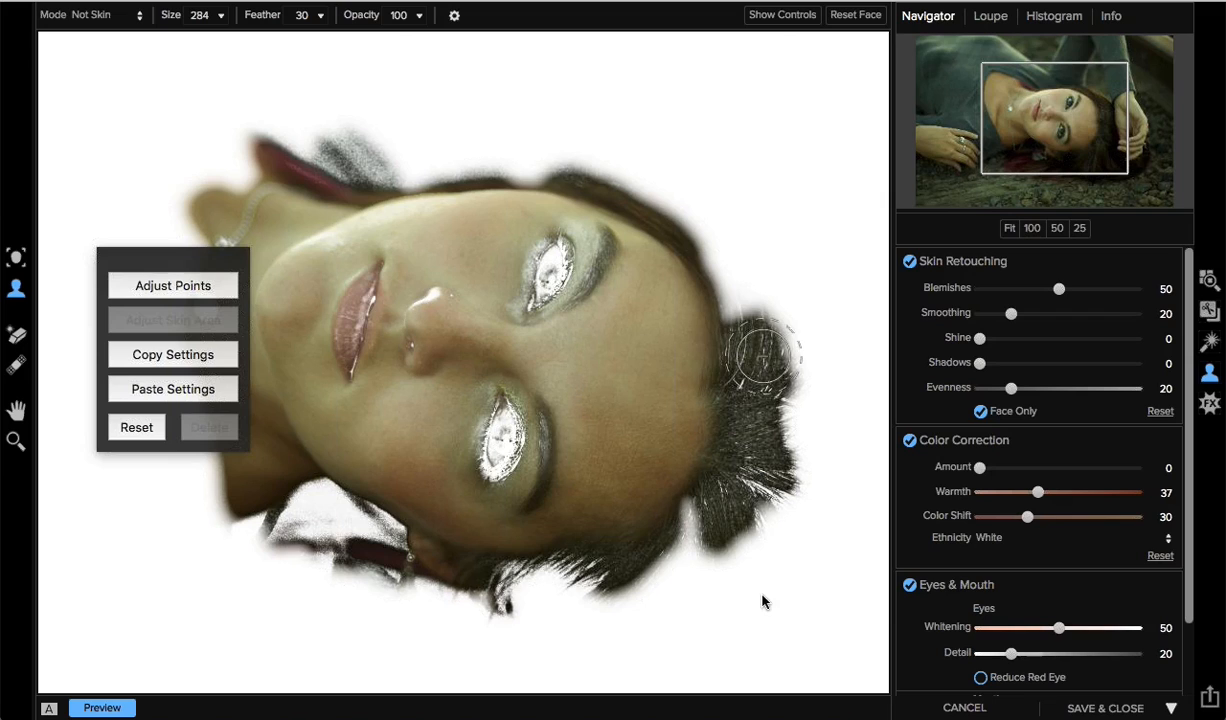
{"action": "left_click_drag", "start_coordinate": [764, 602], "coordinate": [763, 327]}
{"action": "mouse_move", "coordinate": [761, 323]}
{"action": "left_mouse_down"}
{"action": "mouse_move", "coordinate": [722, 520]}
{"action": "mouse_move", "coordinate": [768, 438]}
{"action": "mouse_move", "coordinate": [662, 520]}
{"action": "mouse_move", "coordinate": [628, 566]}
{"action": "mouse_move", "coordinate": [592, 550]}
{"action": "left_mouse_up"}
Reduce the Not Skin brush to size 125, paint both eyebrows and eyelashes out of the skin area, and return to point adjustment
{"action": "key", "text": "bracketleft"}
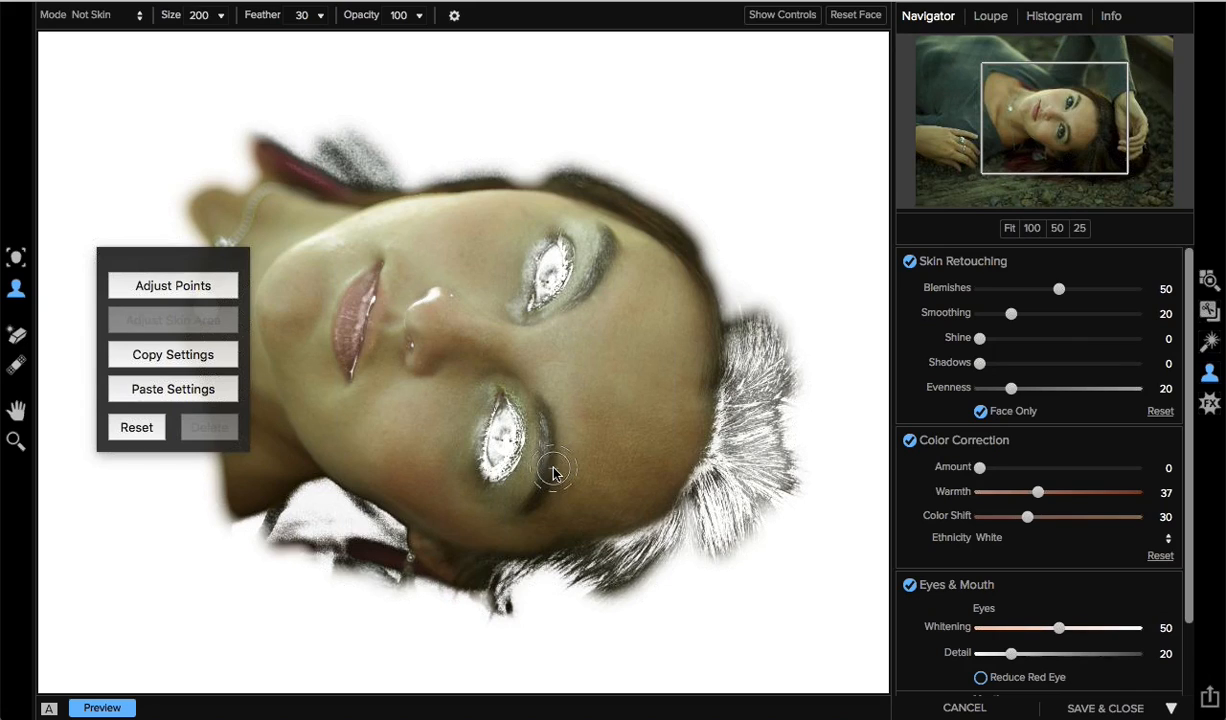
{"action": "key", "text": "bracketleft"}
{"action": "key", "text": "bracketleft"}
{"action": "mouse_move", "coordinate": [539, 454]}
{"action": "left_mouse_down"}
{"action": "mouse_move", "coordinate": [545, 446]}
{"action": "mouse_move", "coordinate": [532, 506]}
{"action": "mouse_move", "coordinate": [558, 438]}
{"action": "left_mouse_up"}
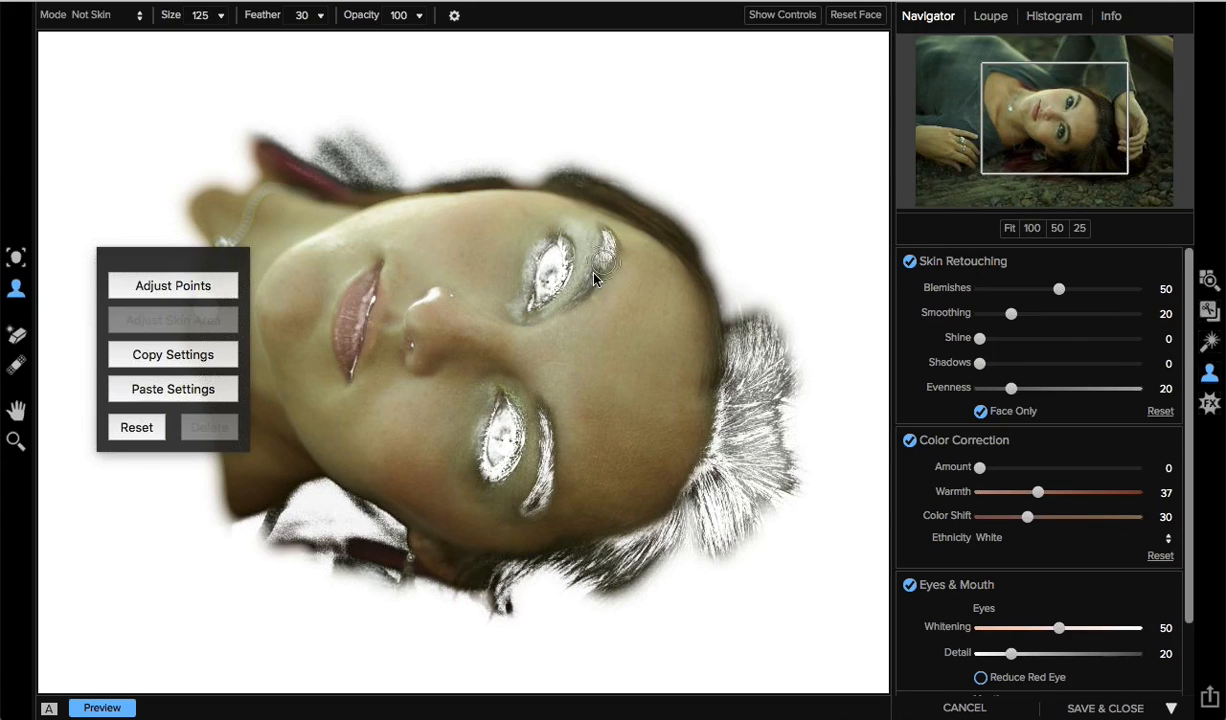
{"action": "left_click_drag", "start_coordinate": [594, 274], "coordinate": [571, 301]}
{"action": "mouse_move", "coordinate": [528, 231]}
{"action": "left_mouse_down"}
{"action": "mouse_move", "coordinate": [519, 278]}
{"action": "mouse_move", "coordinate": [547, 243]}
{"action": "mouse_move", "coordinate": [520, 288]}
{"action": "left_mouse_up"}
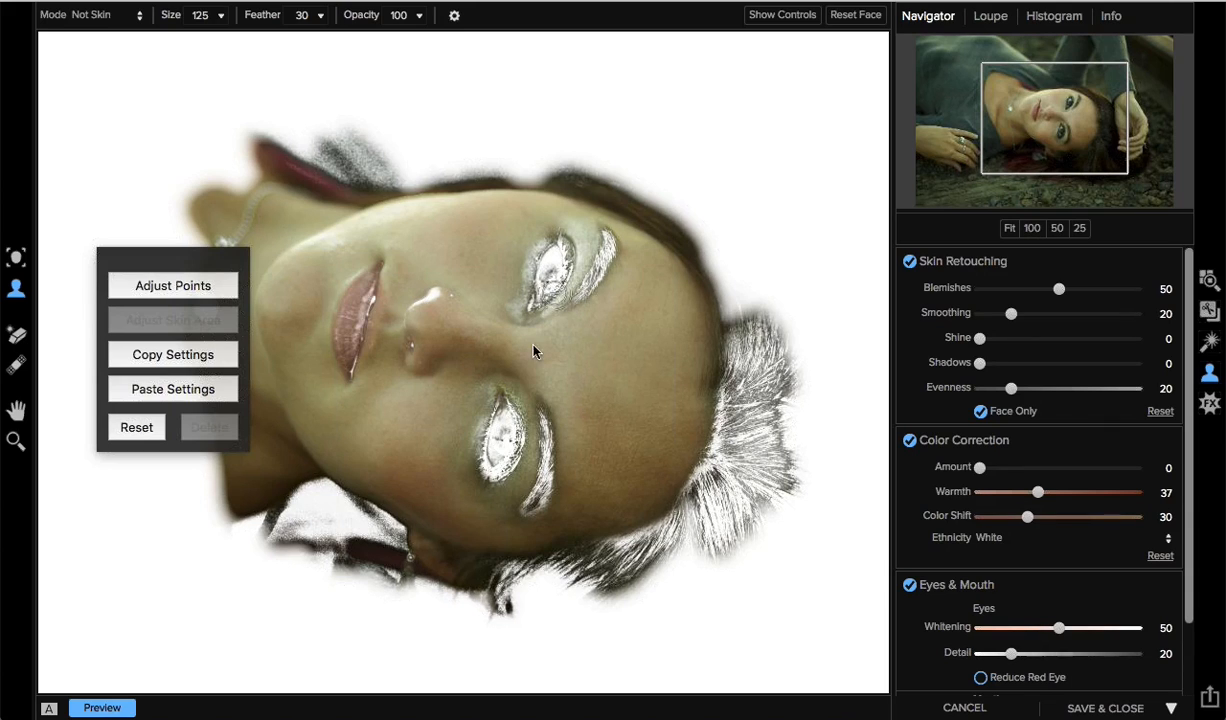
{"action": "mouse_move", "coordinate": [493, 412]}
{"action": "left_mouse_down"}
{"action": "mouse_move", "coordinate": [482, 430]}
{"action": "mouse_move", "coordinate": [488, 376]}
{"action": "left_mouse_up"}
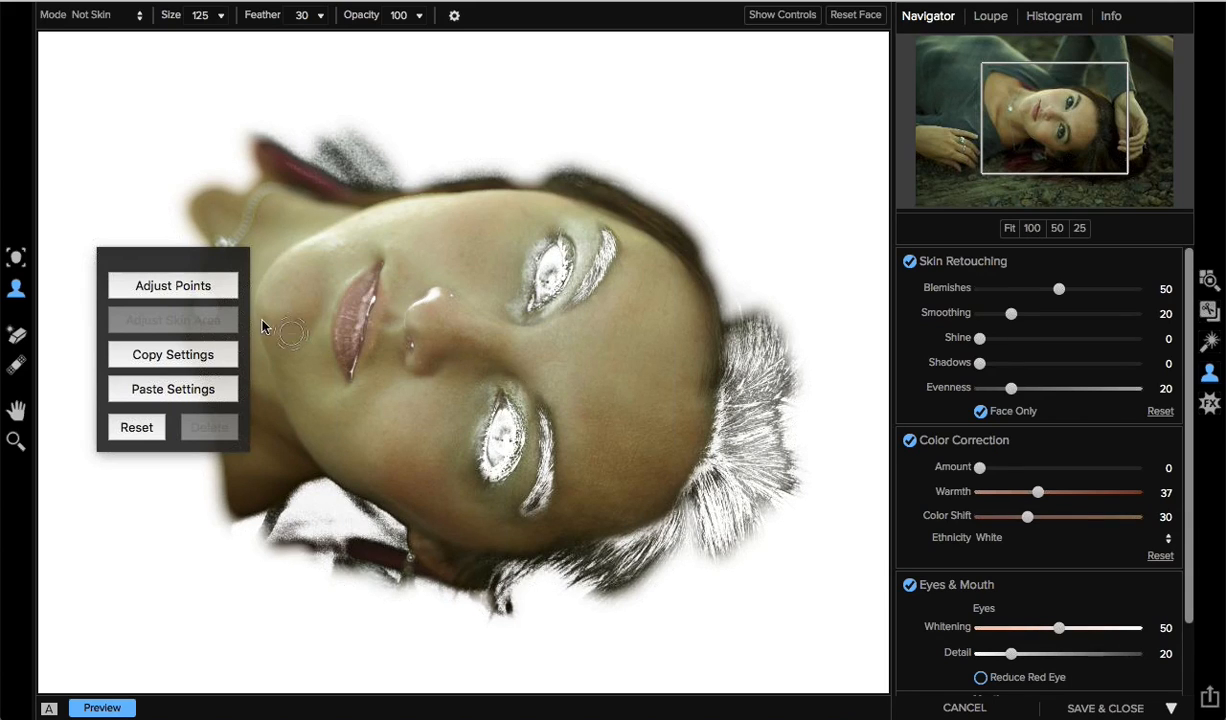
{"action": "left_click", "coordinate": [214, 290]}
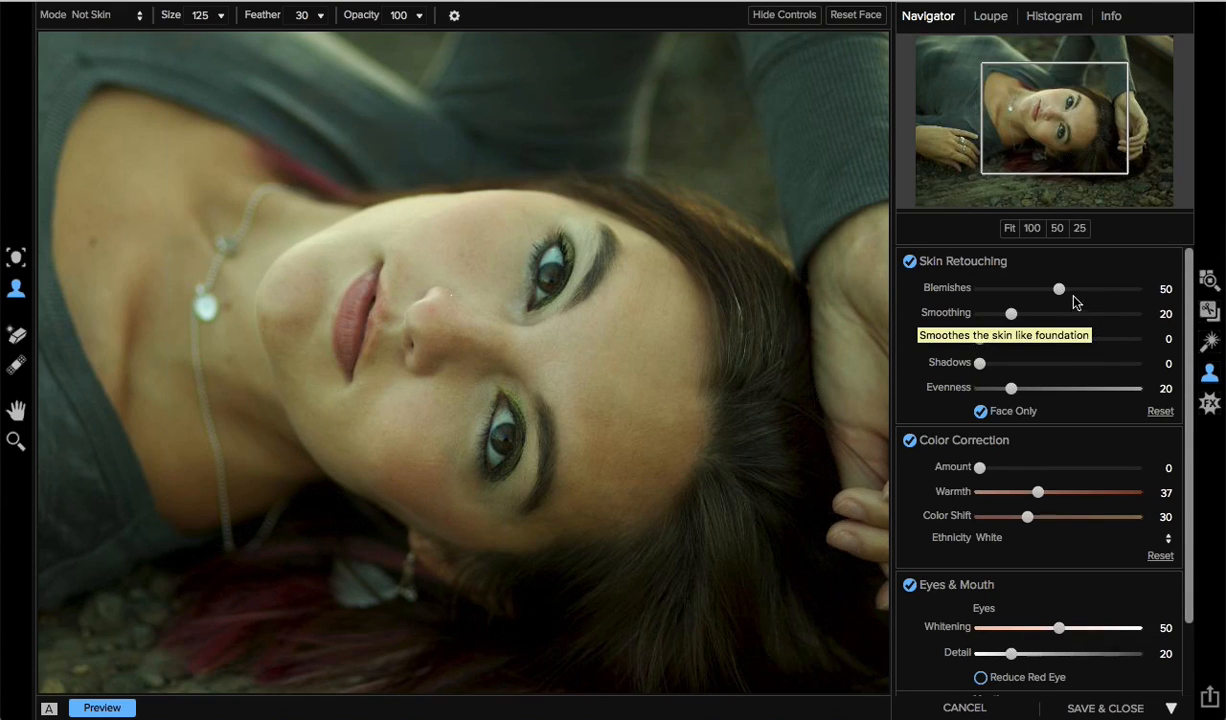
Retouch the face with Smoothing at 32, Color Correction Amount at 32, eye Whitening at 70 and eye Detail at 53
{"action": "left_click_drag", "start_coordinate": [1016, 317], "coordinate": [1029, 316]}
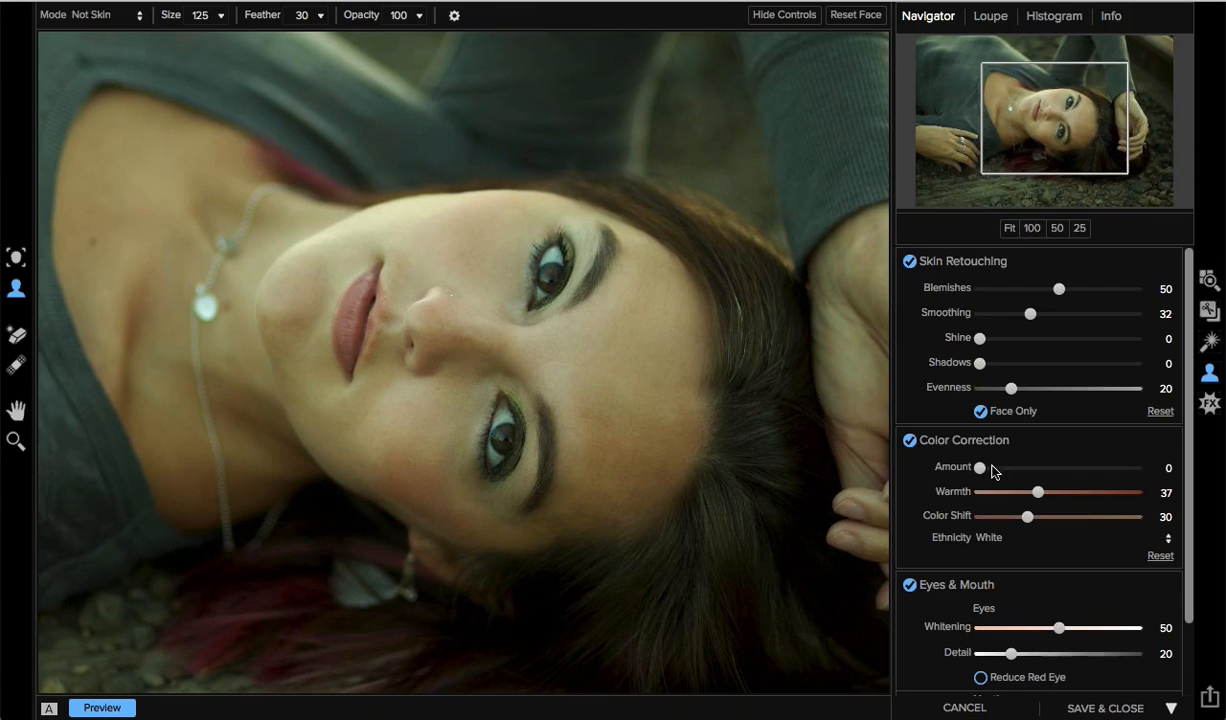
{"action": "left_click_drag", "start_coordinate": [982, 468], "coordinate": [1031, 471]}
{"action": "scroll", "coordinate": [1065, 558], "scroll_direction": "down", "scroll_amount": 2}
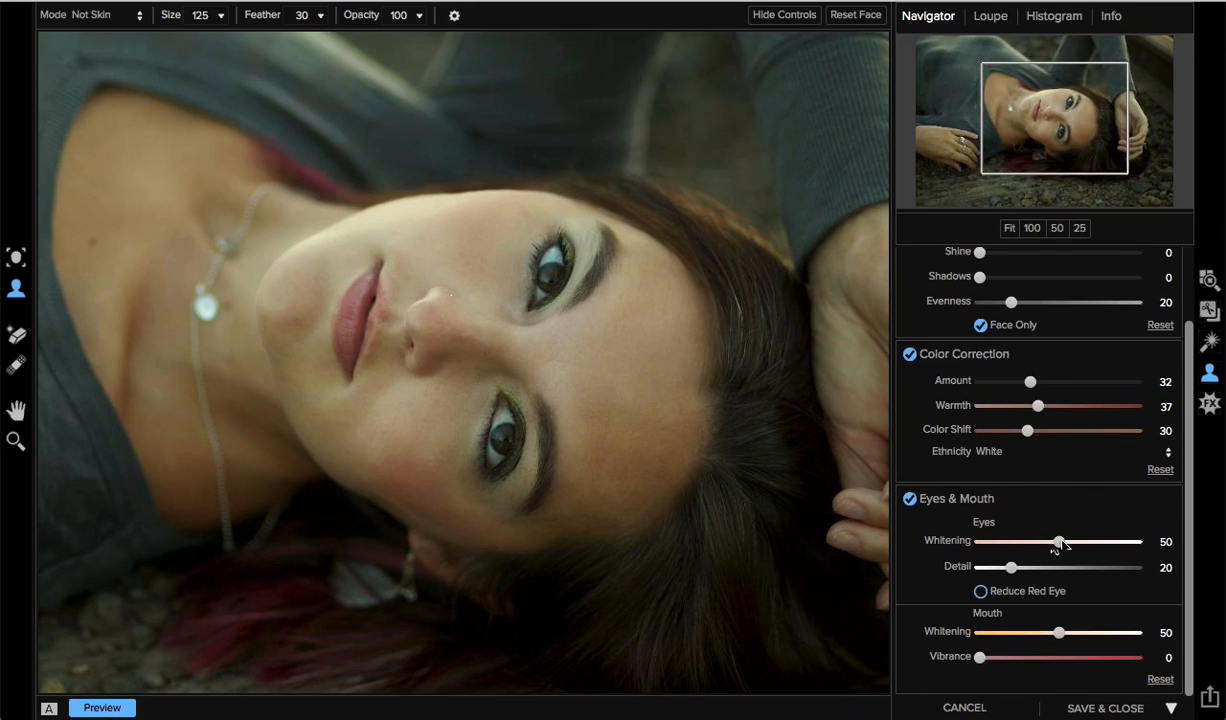
{"action": "left_click_drag", "start_coordinate": [1059, 541], "coordinate": [1062, 570]}
Compare the retouched portrait with the original, and cancel the editing session without saving
{"action": "left_click", "coordinate": [123, 709]}
{"action": "left_click", "coordinate": [950, 709]}
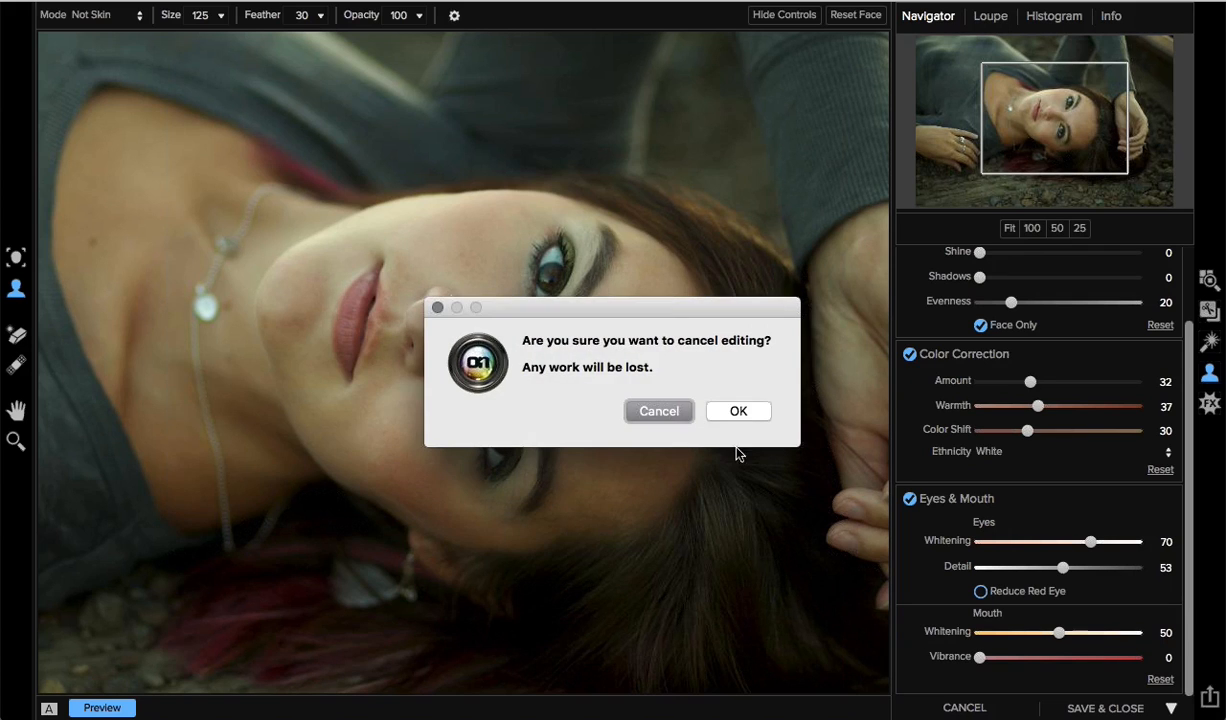
{"action": "left_click", "coordinate": [735, 408]}
Switch back to the Keynote presentation
{"action": "mouse_move", "coordinate": [644, 713]}
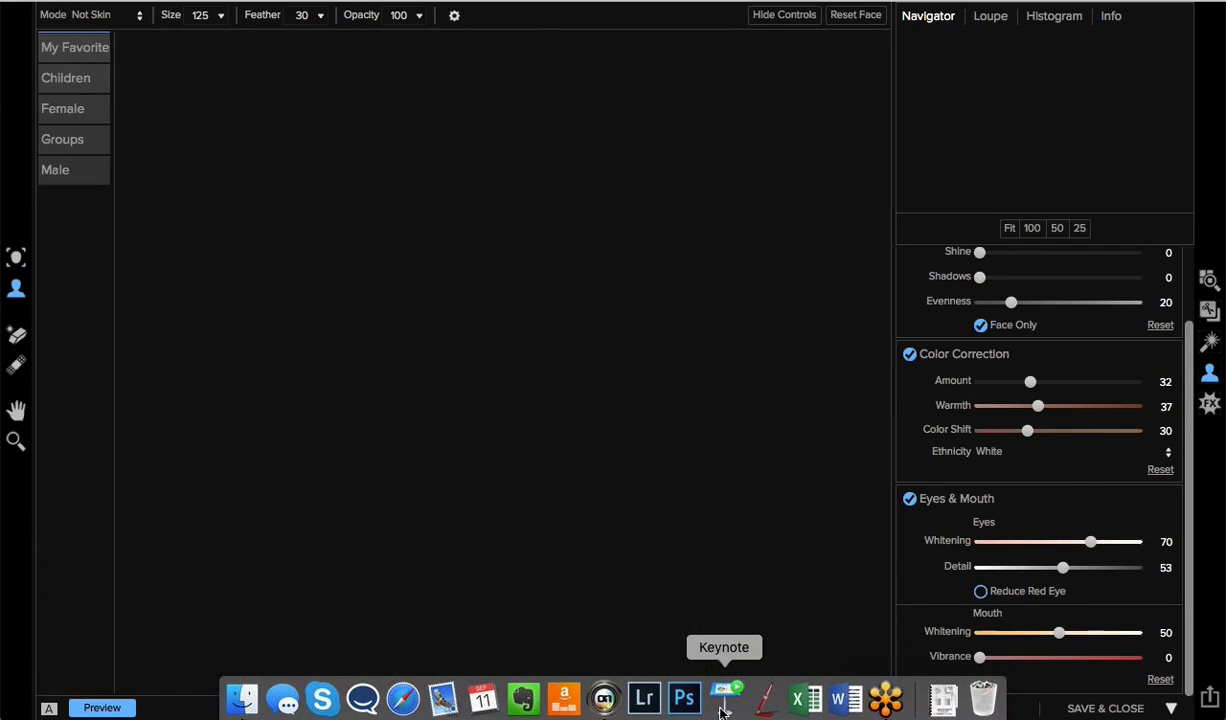
{"action": "left_click", "coordinate": [722, 712]}
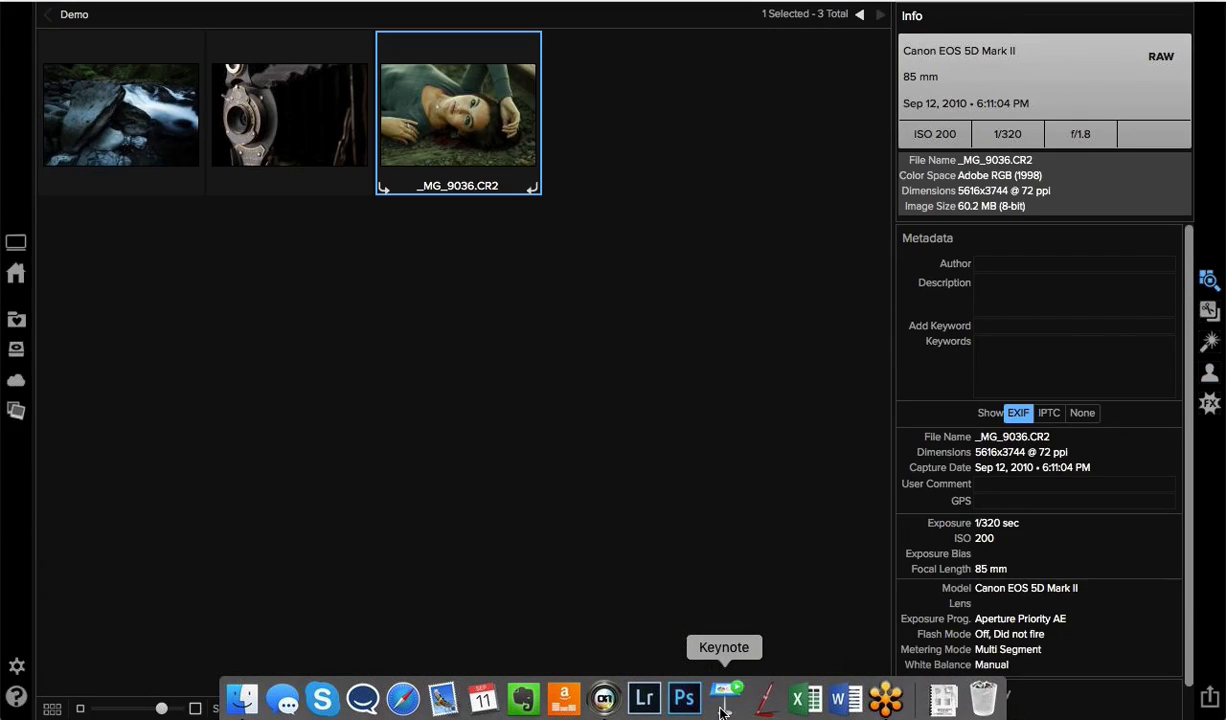